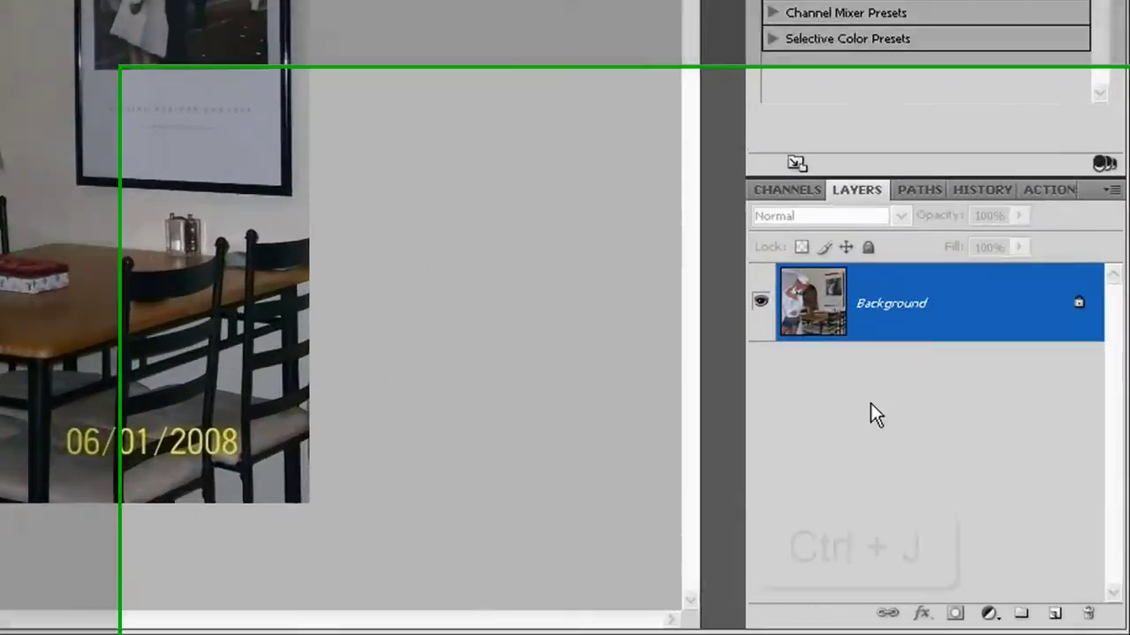
Duplicate the background layer and clone wall texture with the Clone Stamp over the chair back beside the woman's waist
key("ctrl+j")
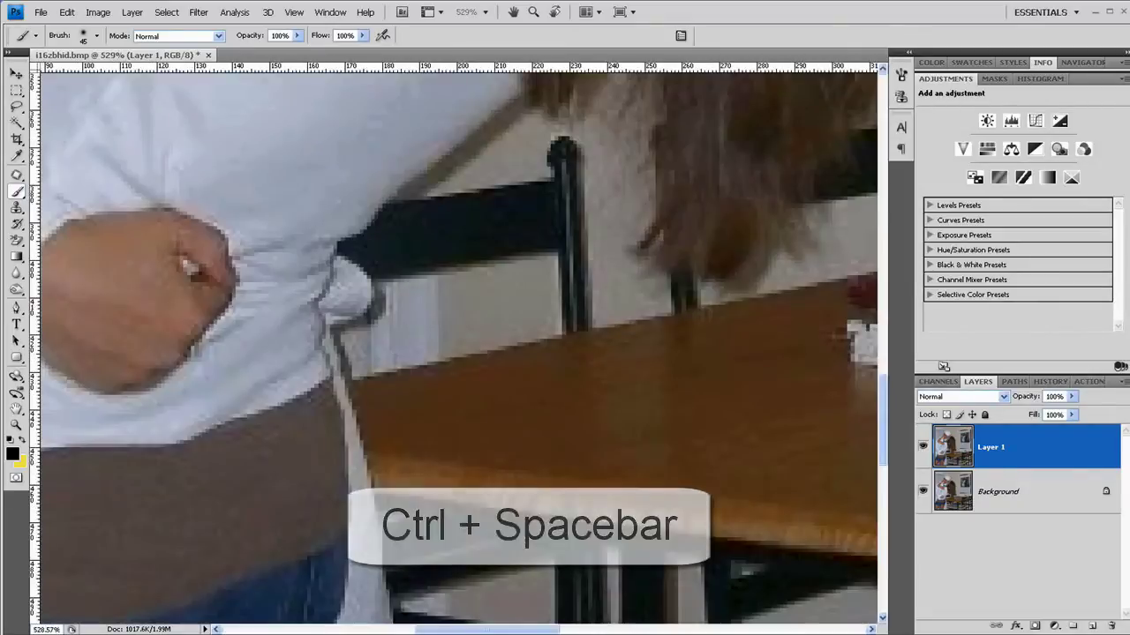
left_click_drag(520, 300, 506, 450)
key("s")
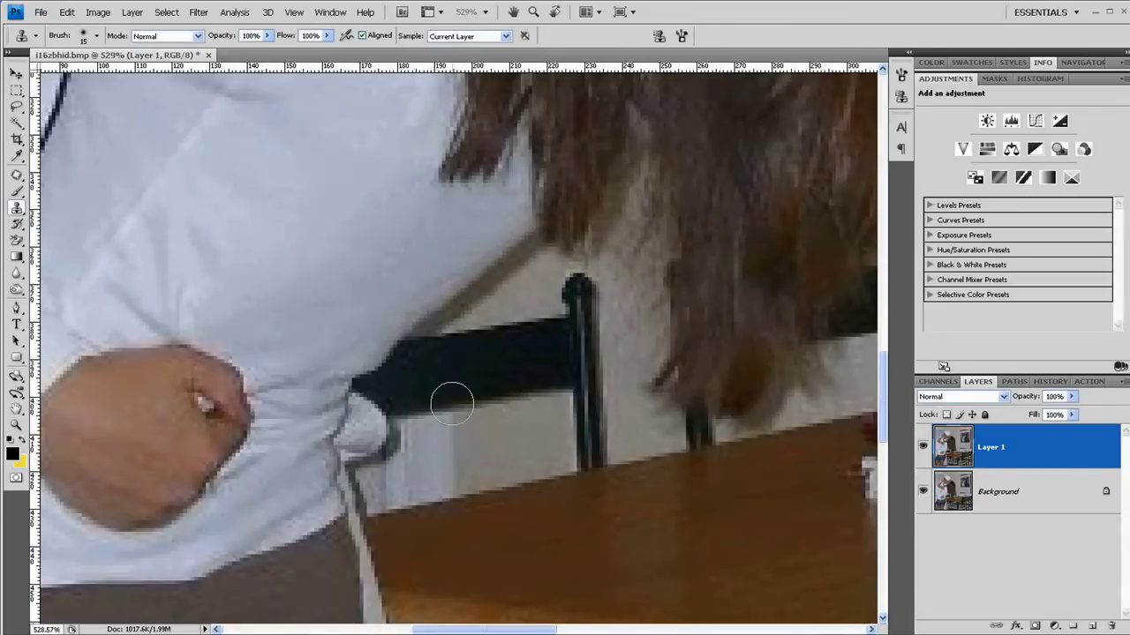
mouse_move(447, 395)
left_mouse_down()
mouse_move(418, 415)
mouse_move(509, 388)
mouse_move(476, 398)
mouse_move(497, 377)
mouse_move(485, 356)
mouse_move(458, 363)
mouse_move(451, 345)
mouse_move(428, 372)
mouse_move(428, 349)
mouse_move(402, 417)
mouse_move(548, 317)
mouse_move(575, 284)
mouse_move(589, 304)
mouse_move(590, 411)
left_mouse_up()
left_click_drag(590, 410, 589, 434)
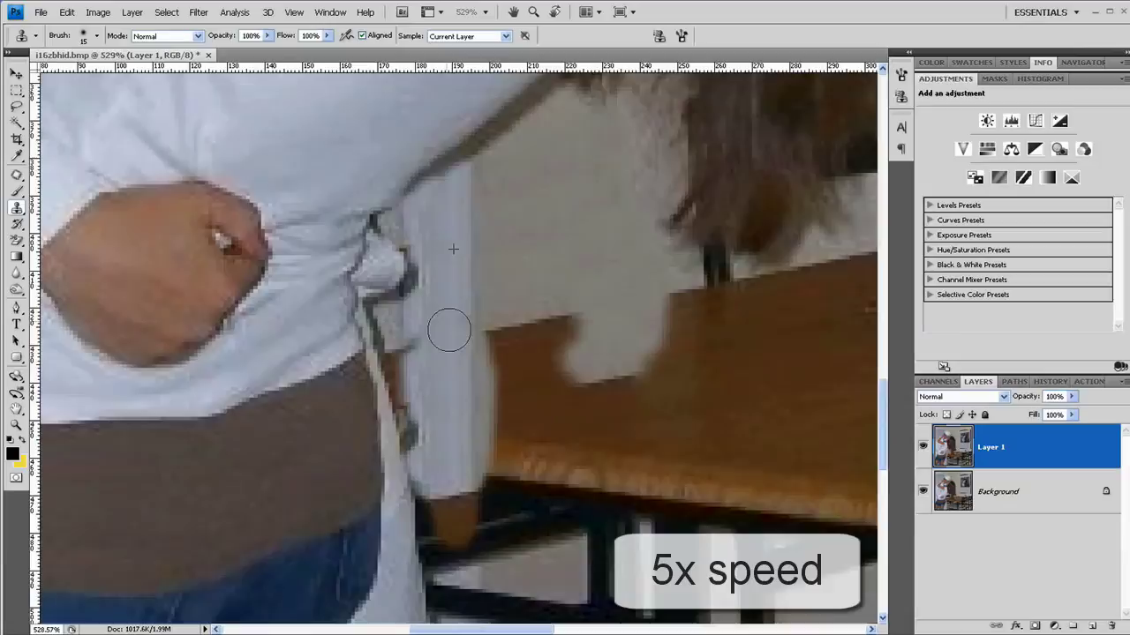
Clone the white door trim downward over the table's end and the dark chair rungs below it
left_click(420, 315, "alt")
mouse_move(408, 353)
left_mouse_down()
mouse_move(409, 430)
mouse_move(395, 386)
mouse_move(397, 440)
left_mouse_up()
left_click_drag(459, 512, 434, 303)
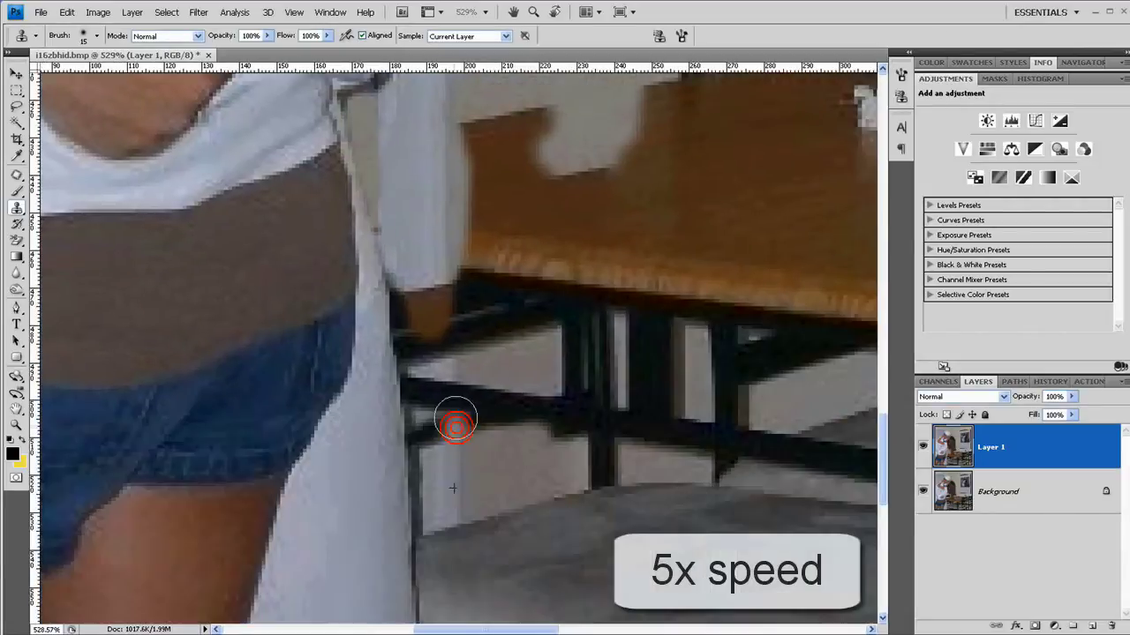
mouse_move(456, 424)
left_mouse_down()
mouse_move(424, 430)
mouse_move(432, 435)
mouse_move(429, 396)
mouse_move(463, 419)
mouse_move(457, 350)
mouse_move(411, 337)
left_mouse_up()
left_click(449, 161, "alt")
left_click_drag(450, 252, 448, 279)
Continue cloning door trim and wall down over the chair parts beside the white trouser leg
left_click_drag(482, 504, 456, 385)
left_click(431, 311, "alt")
mouse_move(434, 432)
left_mouse_down()
mouse_move(411, 414)
mouse_move(416, 565)
left_mouse_up()
left_click_drag(460, 415, 459, 482)
left_click_drag(464, 238, 444, 431)
Blend the cloned door trim beside the table using a size 25 Clone Stamp at 50% opacity
left_click_drag(454, 177, 449, 547)
left_click_drag(468, 115, 457, 467)
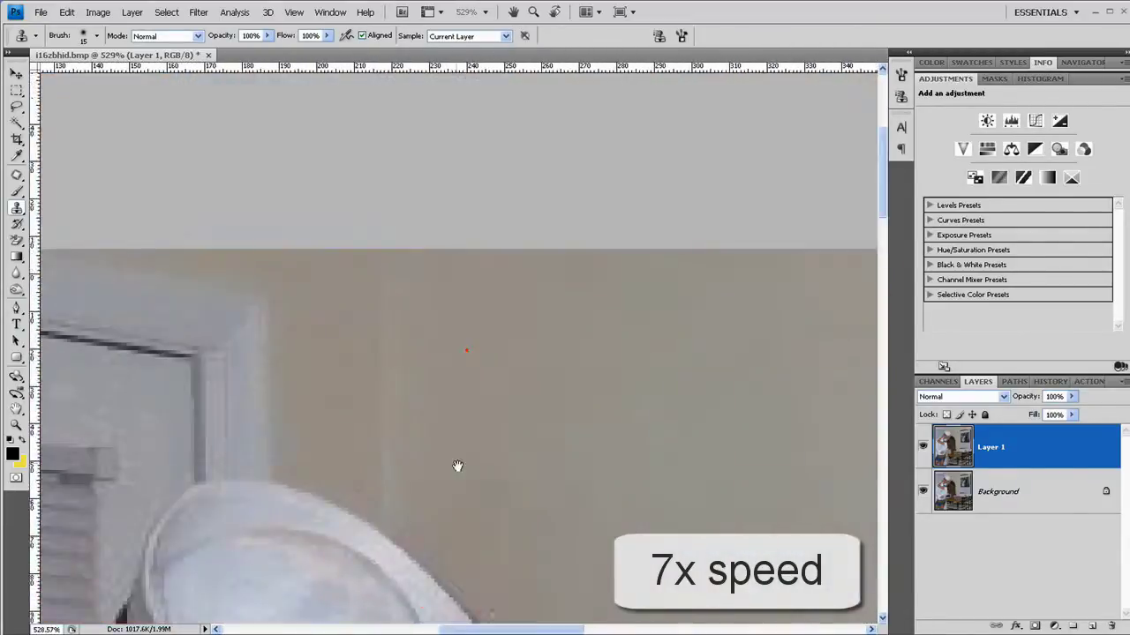
key("ctrl+0")
scroll(359, 483, "up", 4)
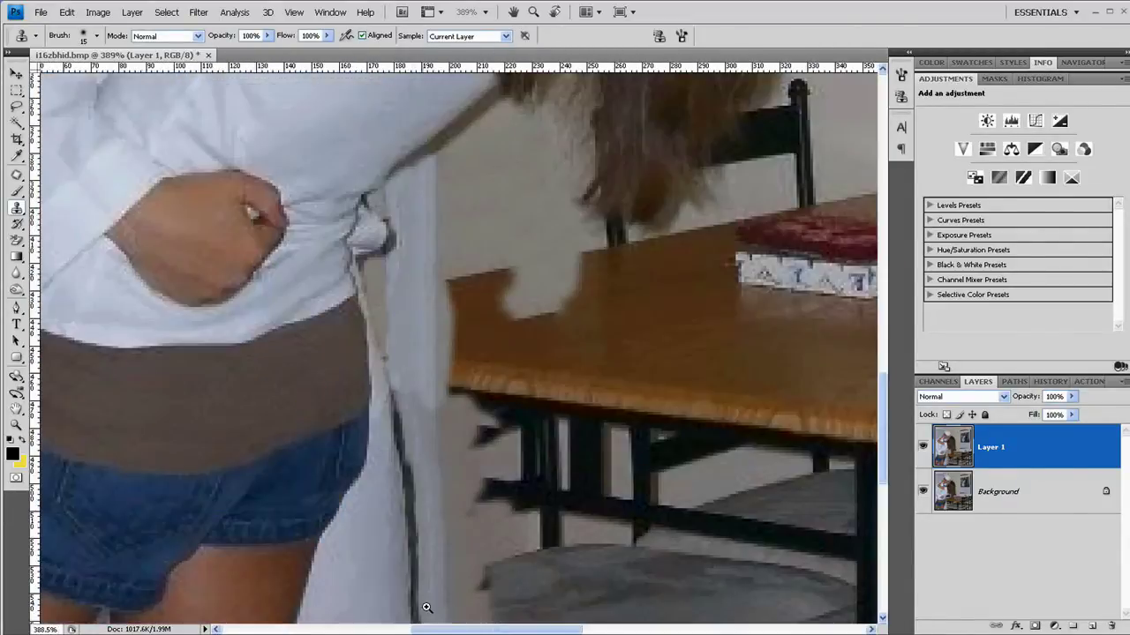
left_click_drag(398, 402, 540, 512)
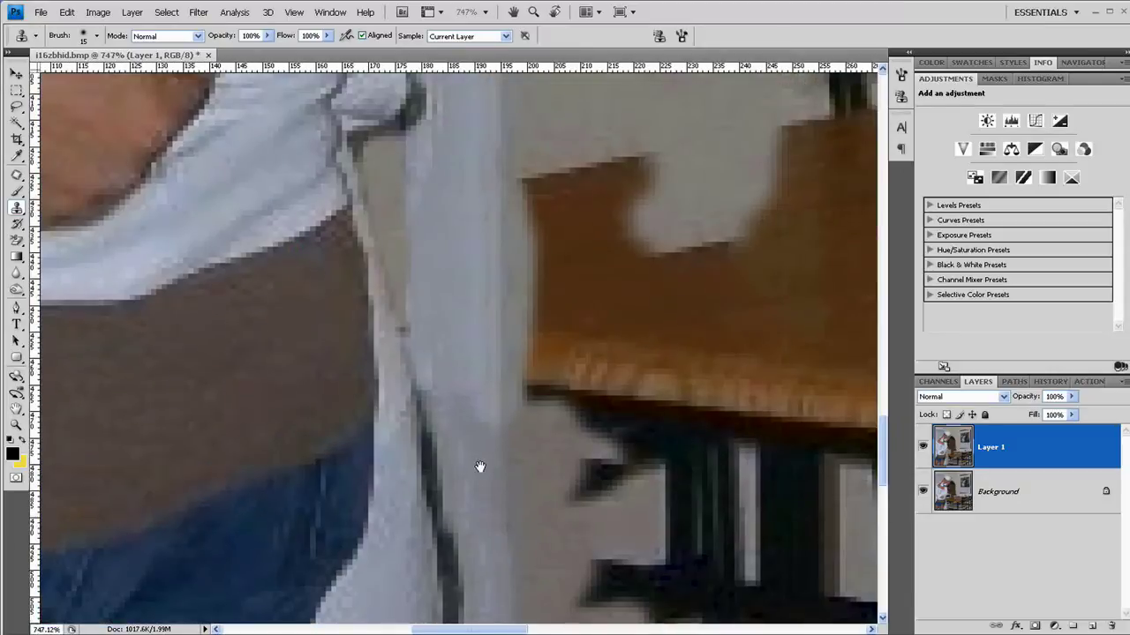
left_click_drag(479, 466, 446, 319)
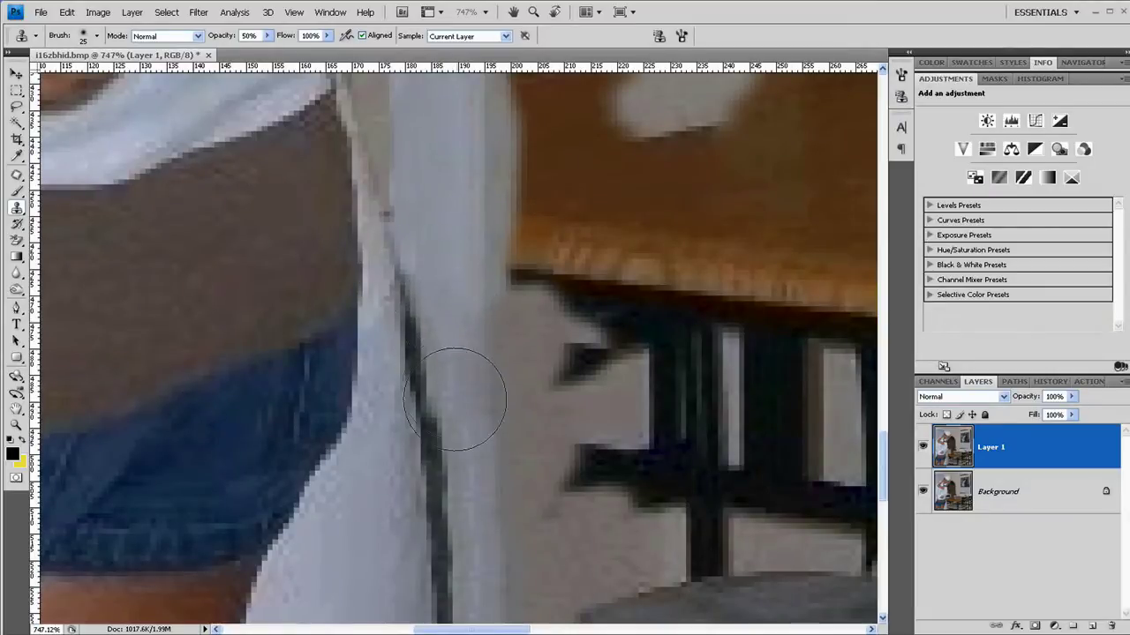
left_click_drag(456, 351, 436, 185)
mouse_move(441, 282)
left_mouse_down()
mouse_move(436, 266)
mouse_move(441, 294)
mouse_move(459, 232)
left_mouse_up()
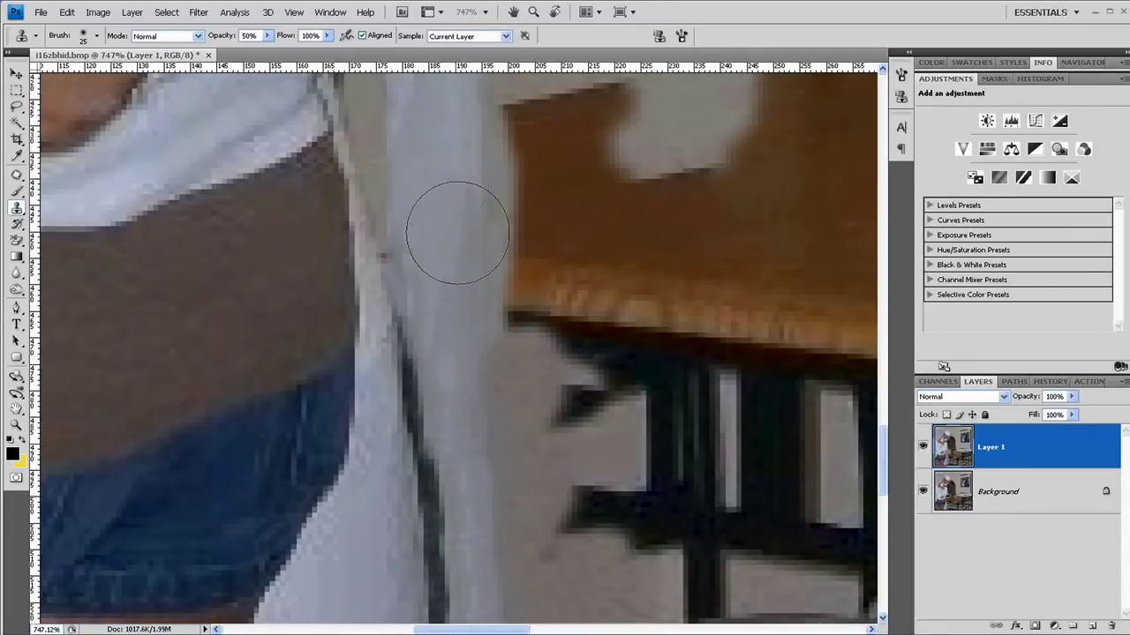
scroll(406, 446, "up", 5)
key("ctrl+1")
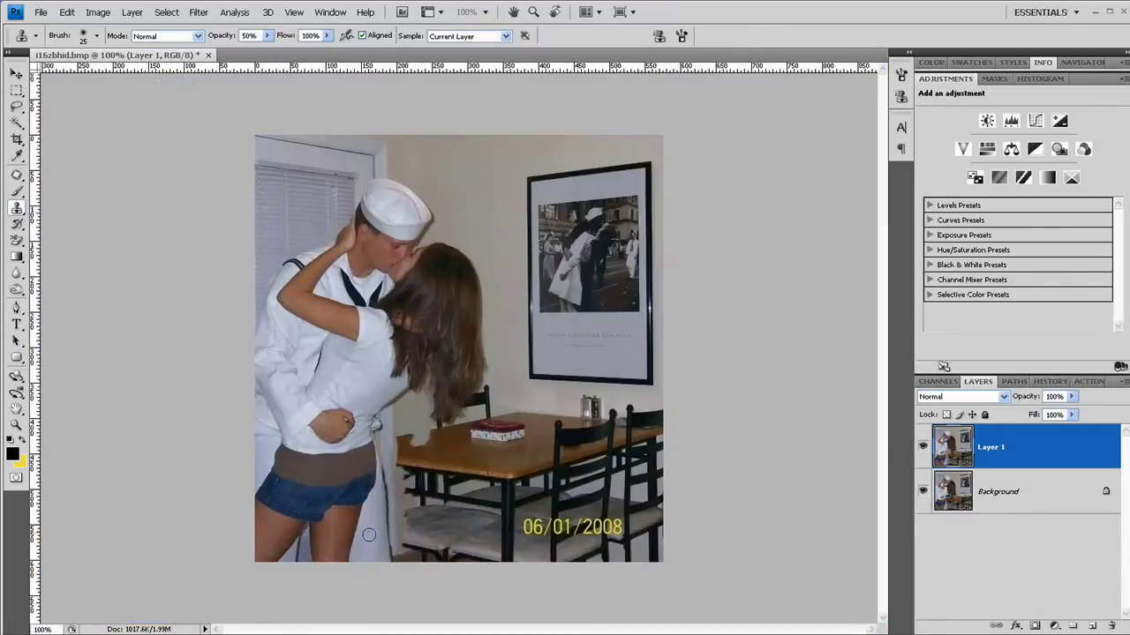
Restore the Clone Stamp opacity to 100% and clone wall over the far chair's back and post beside the hair
left_click_drag(394, 476, 436, 558)
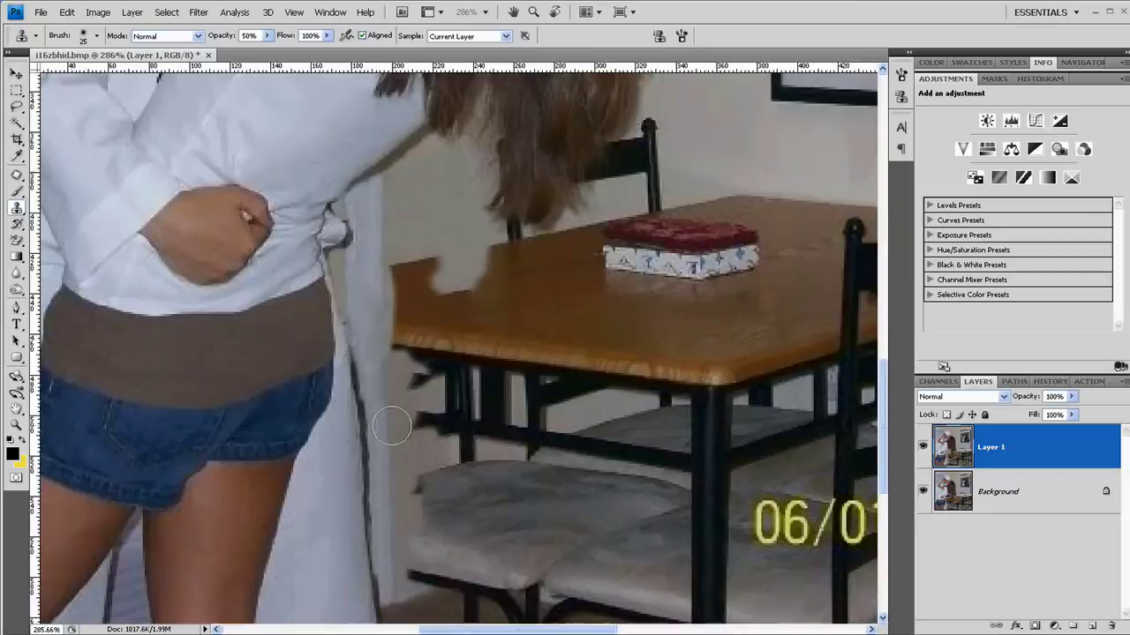
left_click_drag(345, 346, 517, 511)
key("0")
key("ctrl+0")
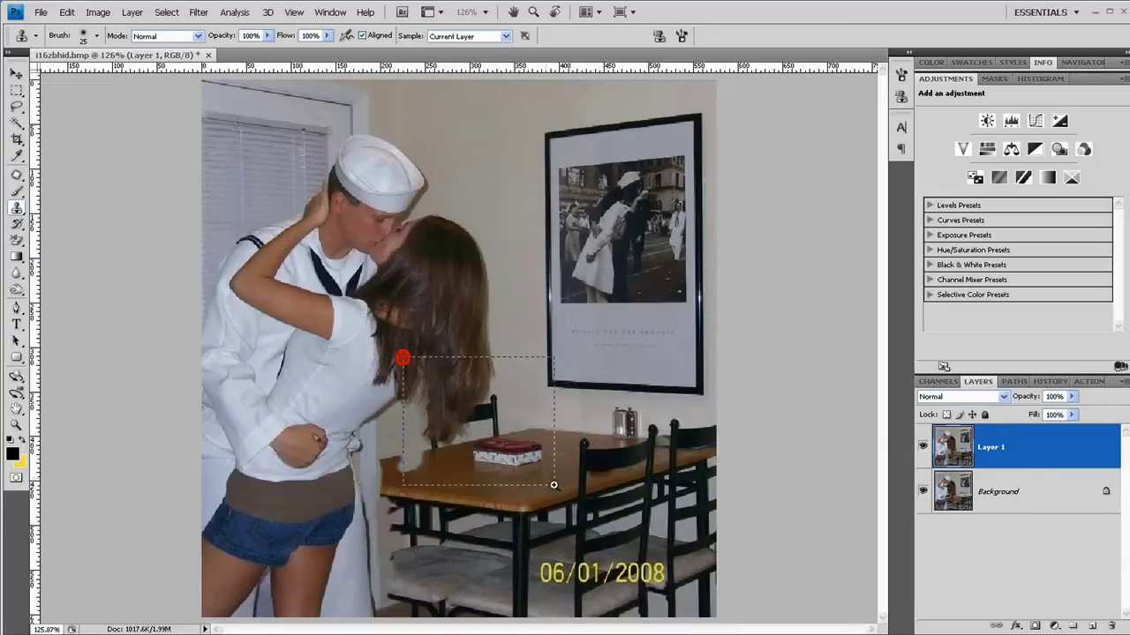
left_click_drag(554, 484, 554, 484)
left_click_drag(368, 476, 457, 445)
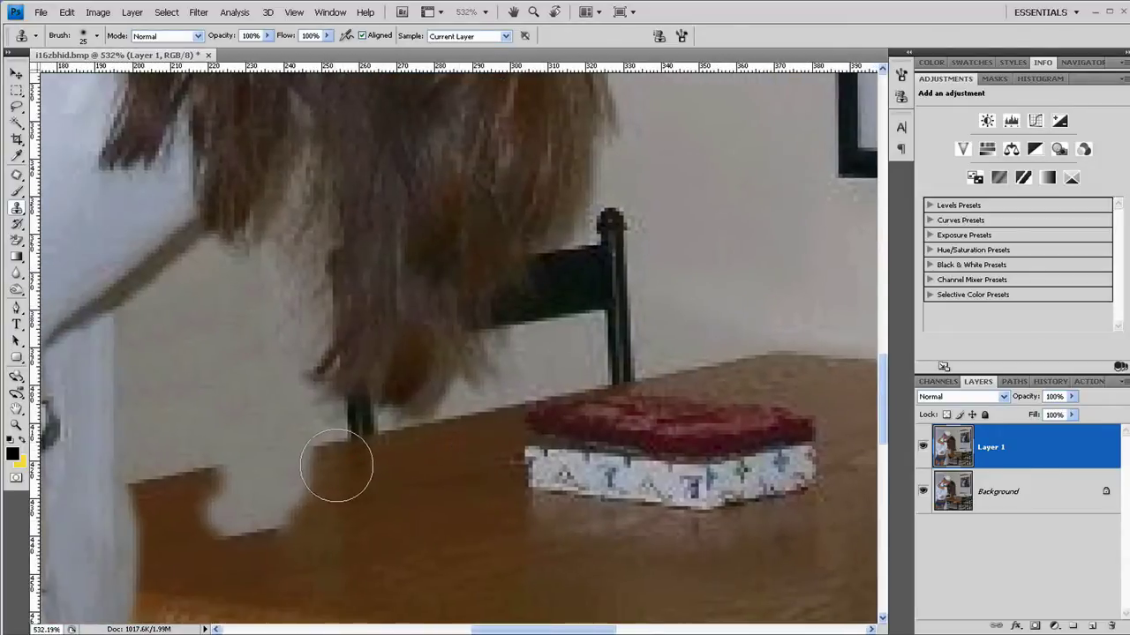
left_click_drag(544, 339, 449, 396)
left_click(550, 332, "alt")
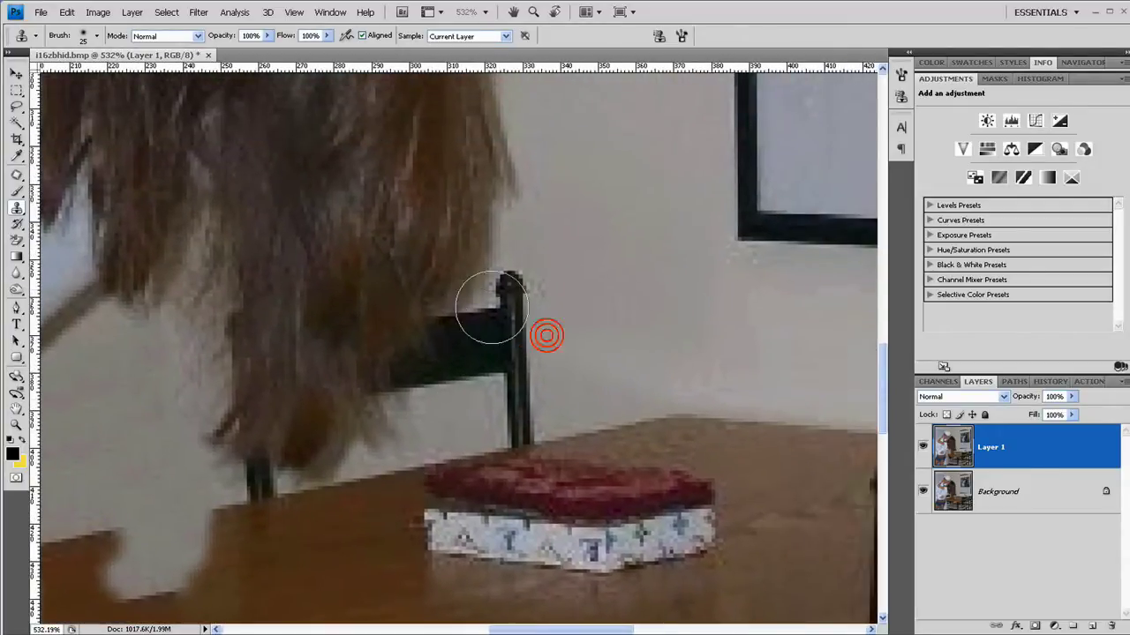
left_click_drag(513, 465, 519, 471)
left_click_drag(661, 368, 432, 489)
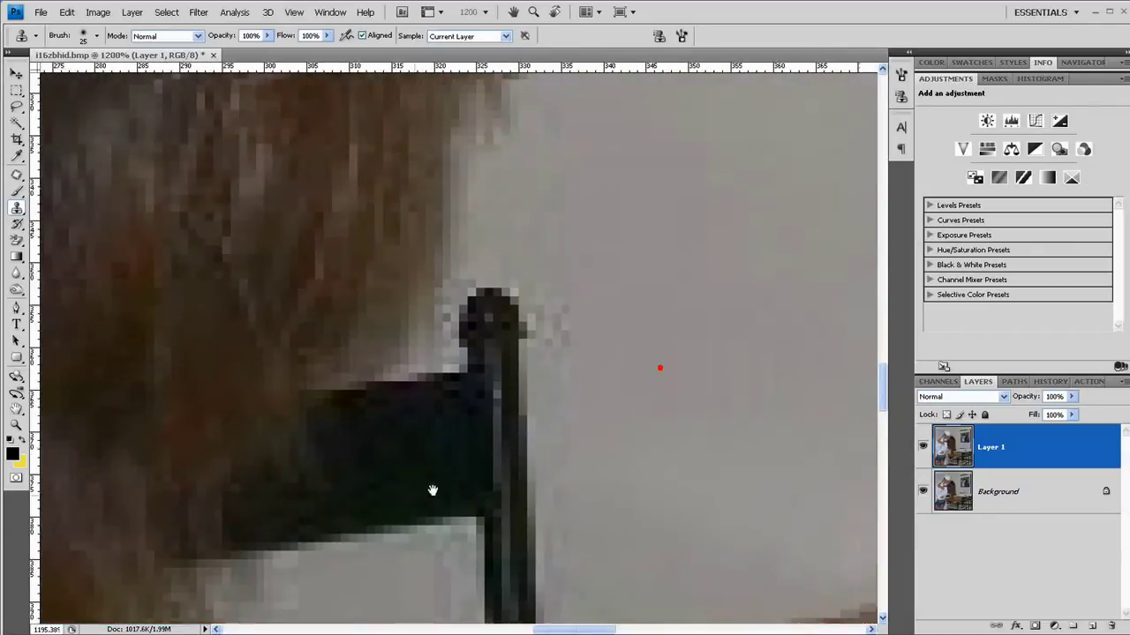
left_click(714, 230, "alt")
mouse_move(533, 309)
left_mouse_down()
mouse_move(416, 404)
mouse_move(509, 467)
mouse_move(494, 482)
mouse_move(442, 438)
left_mouse_up()
mouse_move(401, 483)
left_mouse_down()
mouse_move(536, 355)
mouse_move(502, 359)
mouse_move(420, 426)
mouse_move(412, 400)
mouse_move(440, 421)
mouse_move(481, 336)
mouse_move(491, 279)
mouse_move(433, 444)
left_mouse_up()
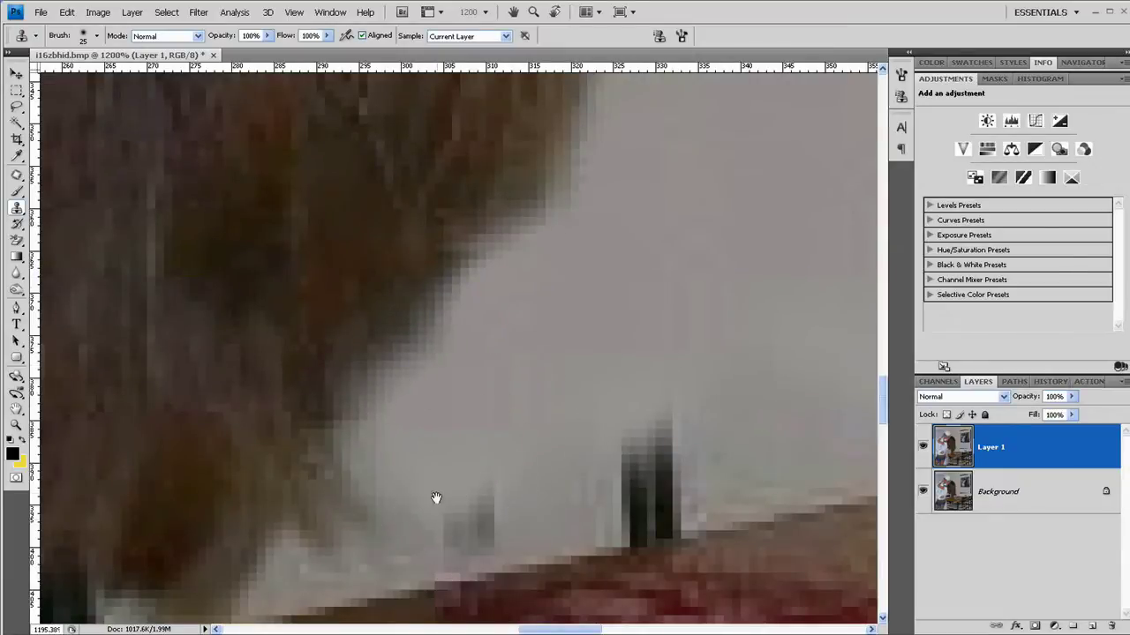
Clone wall over the chair post under the hair tips and along the table's back edge toward the red box
left_click_drag(265, 544, 517, 391)
left_click_drag(140, 507, 408, 349)
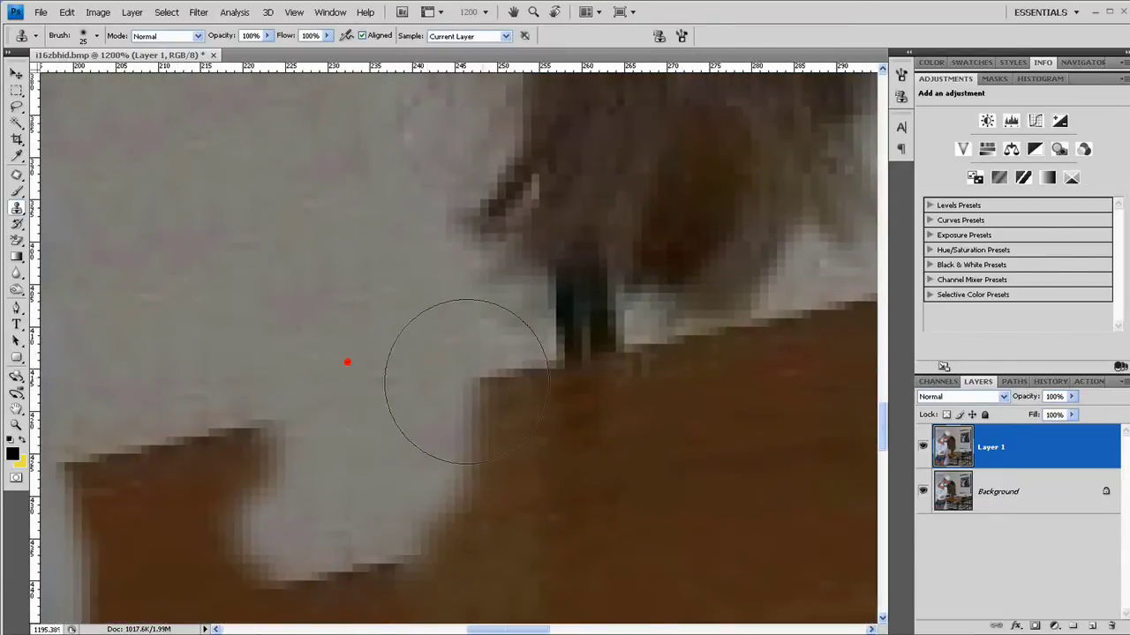
left_click_drag(467, 381, 593, 315)
key("ctrl+minus")
left_click_drag(659, 388, 535, 411)
left_click(333, 363, "alt")
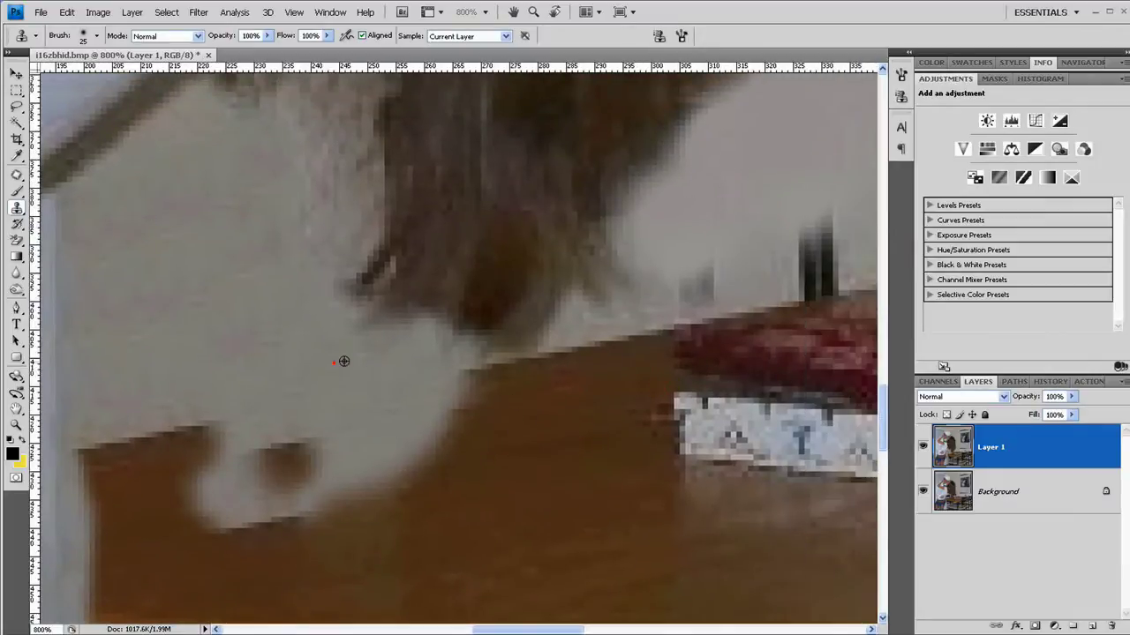
mouse_move(456, 382)
left_mouse_down()
mouse_move(569, 371)
mouse_move(685, 302)
left_mouse_up()
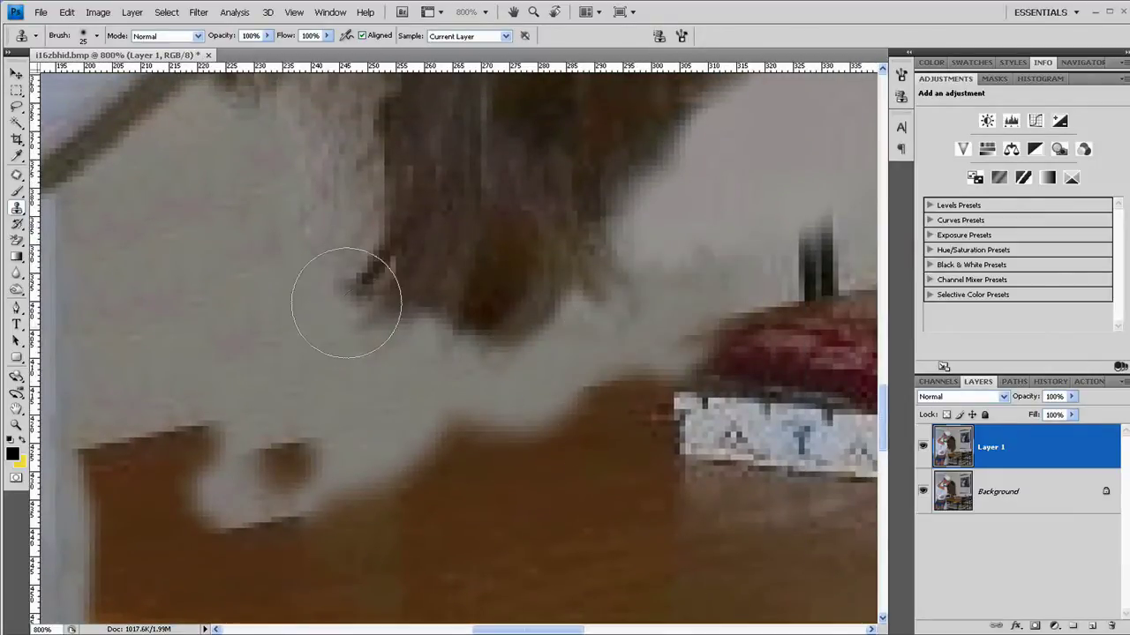
Resample the wall below the hair and clone it over more of the tabletop next to the box
left_click_drag(359, 273, 365, 370)
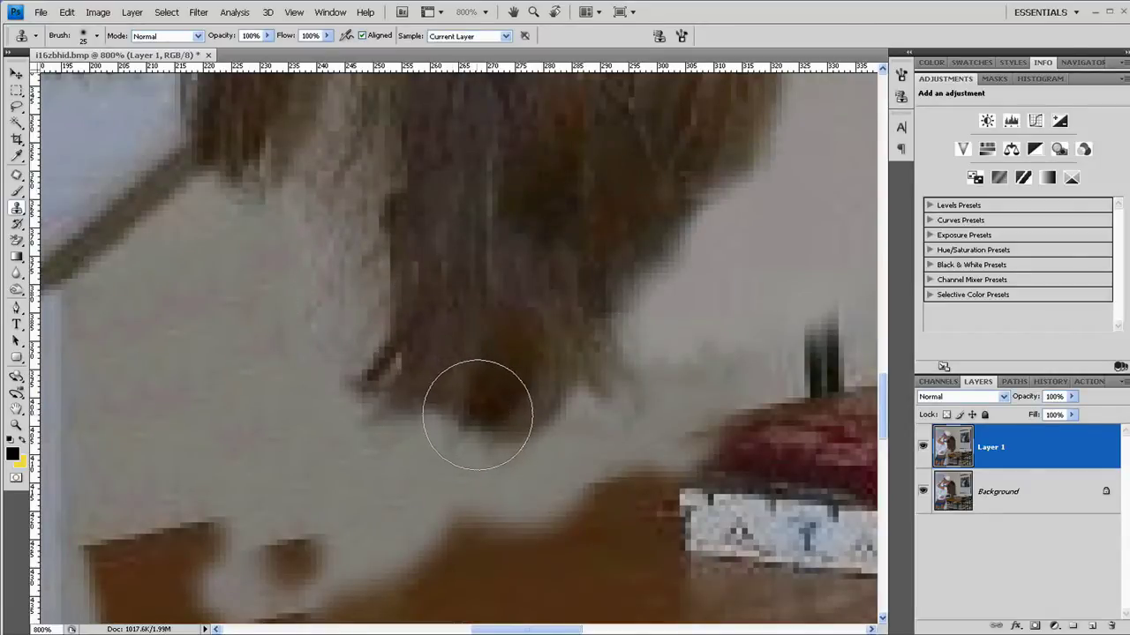
left_click(334, 449, "alt")
left_click_drag(545, 538, 424, 563)
left_click(445, 521, "alt")
left_click_drag(537, 518, 609, 497)
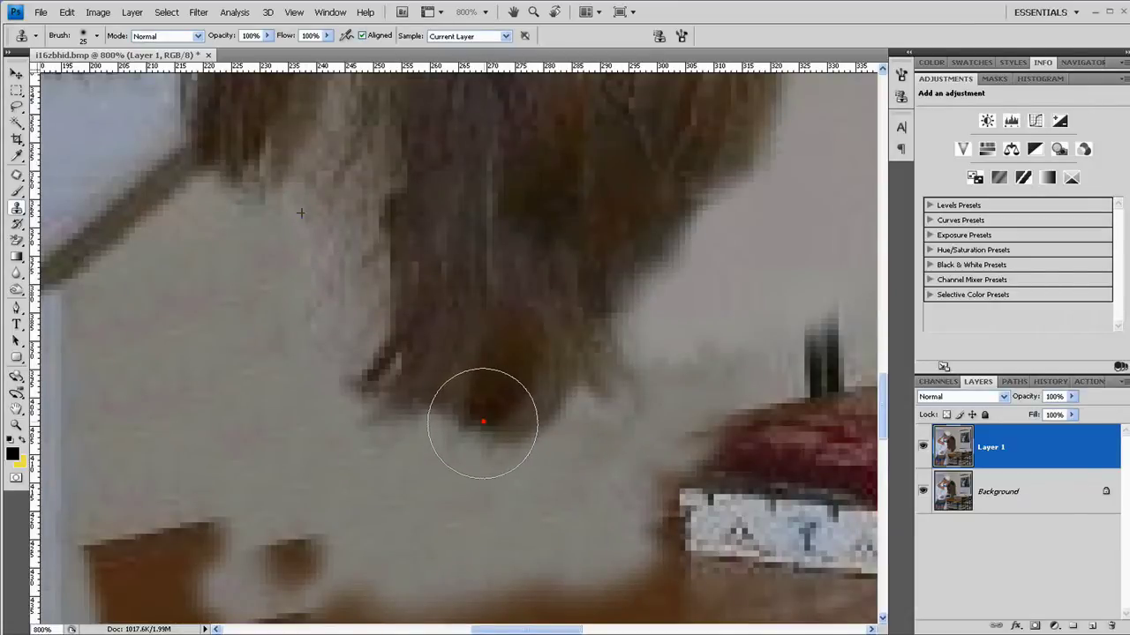
Clean up the lower hair tips and right hair edge by cloning over leftover background patches
mouse_move(482, 423)
left_mouse_down()
mouse_move(414, 439)
mouse_move(442, 463)
mouse_move(500, 447)
mouse_move(513, 465)
mouse_move(392, 476)
mouse_move(388, 615)
mouse_move(462, 551)
mouse_move(588, 493)
left_mouse_up()
left_click(495, 541, "alt")
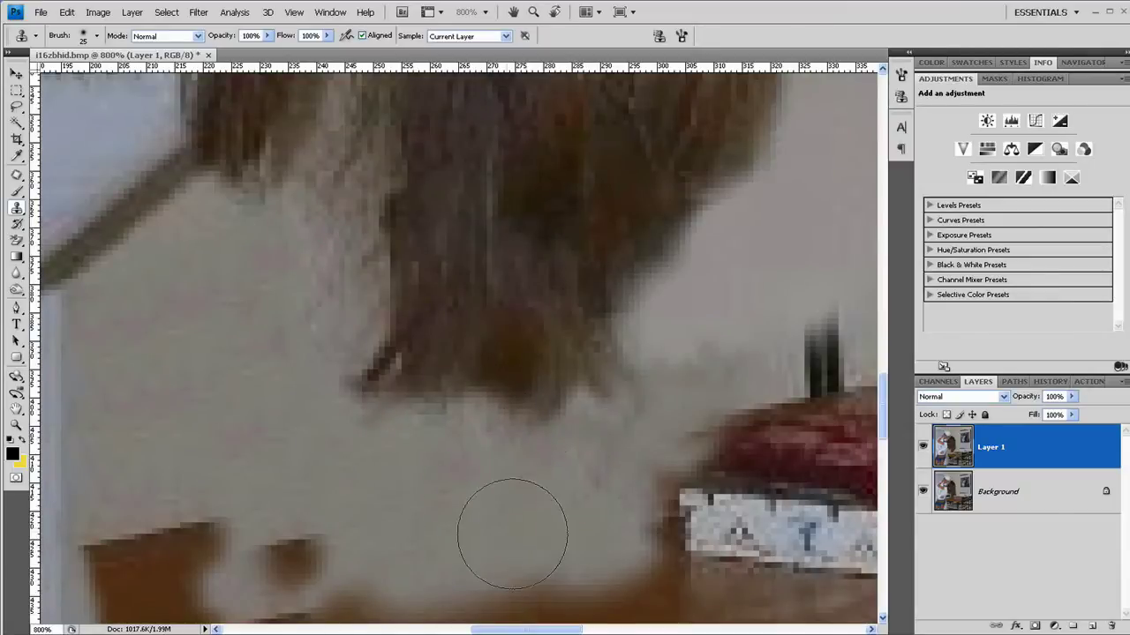
left_click_drag(510, 508, 422, 431)
left_click_drag(371, 393, 430, 522)
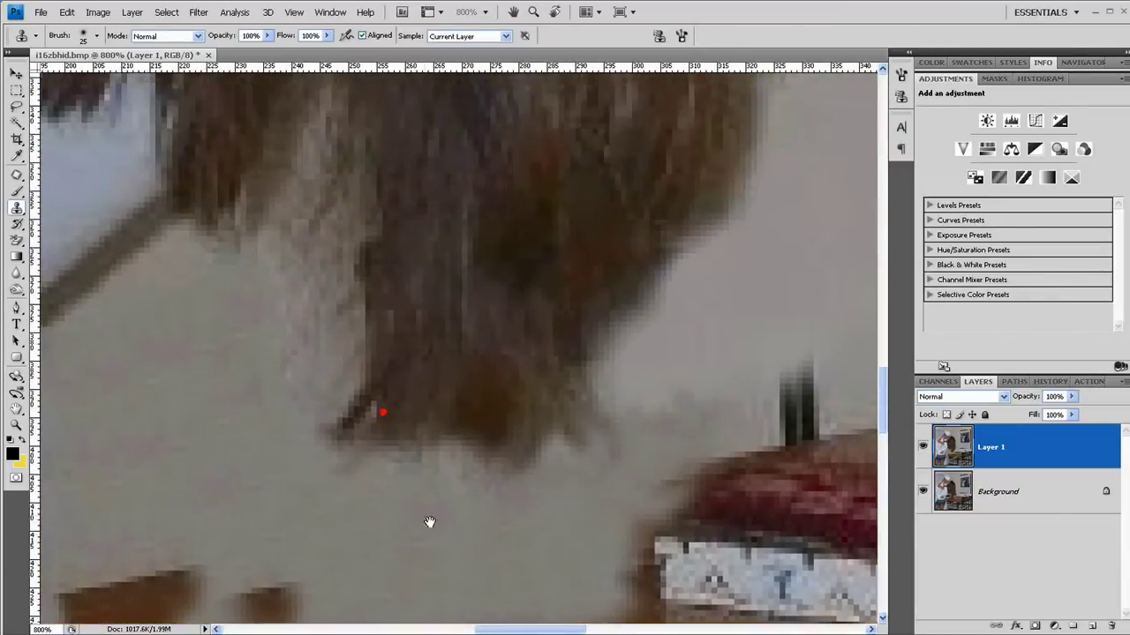
left_click_drag(539, 497, 409, 558)
mouse_move(382, 404)
left_mouse_down()
mouse_move(358, 524)
mouse_move(439, 433)
mouse_move(504, 310)
left_mouse_up()
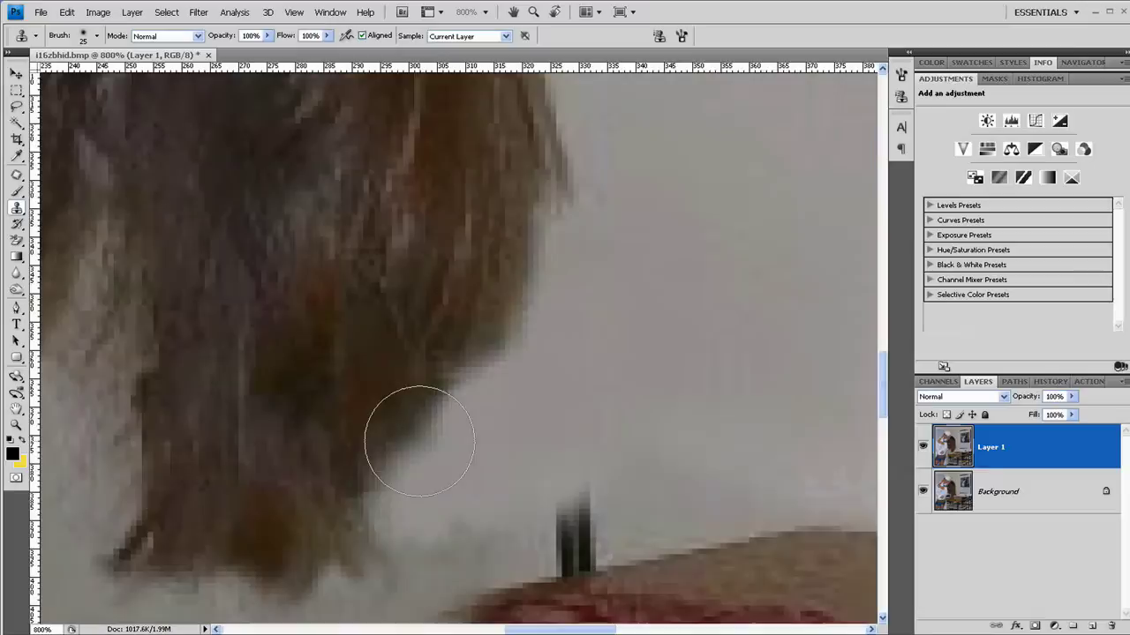
left_click_drag(423, 434, 457, 412)
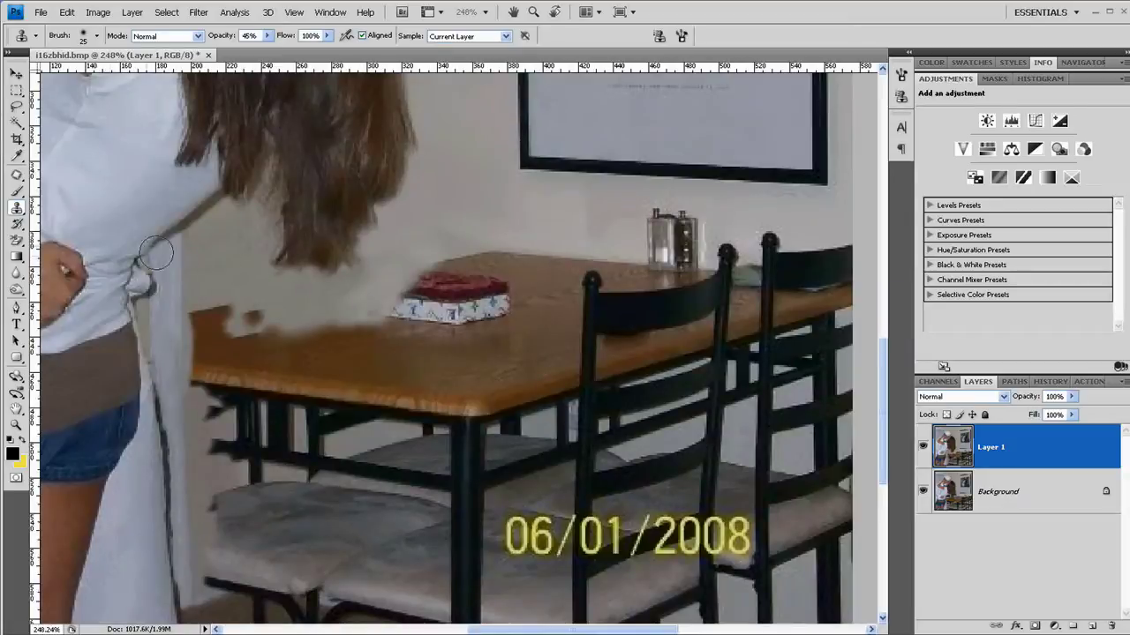
Paint wall grey with the Brush tool over the front chairs, the shakers and the yellow date stamp
key("b")
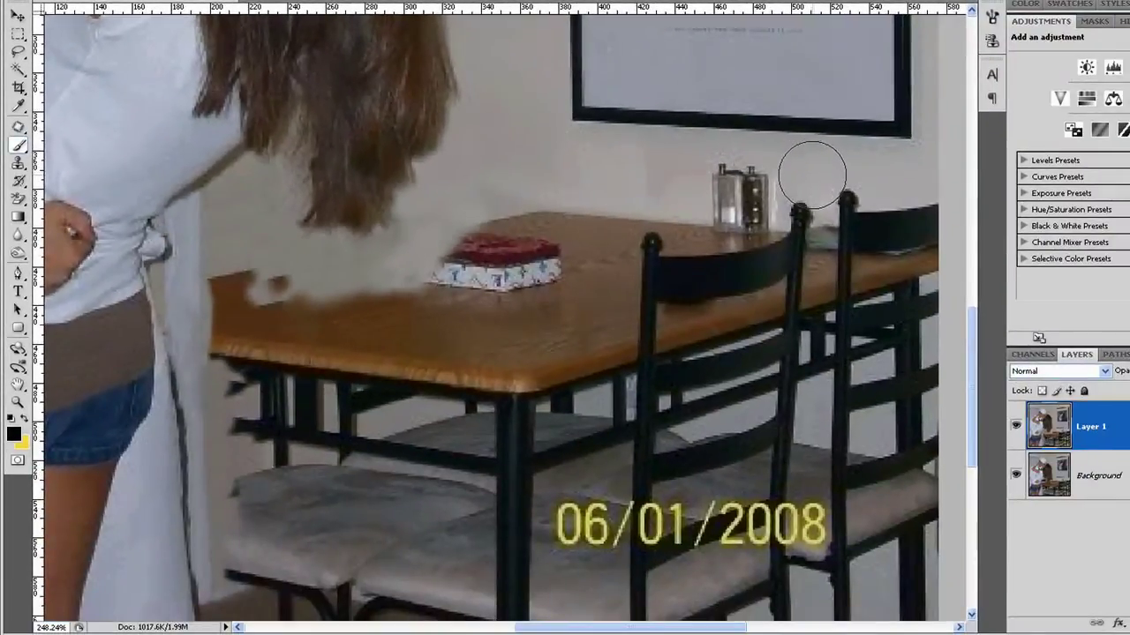
mouse_move(784, 385)
left_mouse_down()
mouse_move(794, 239)
mouse_move(747, 379)
mouse_move(697, 401)
left_mouse_up()
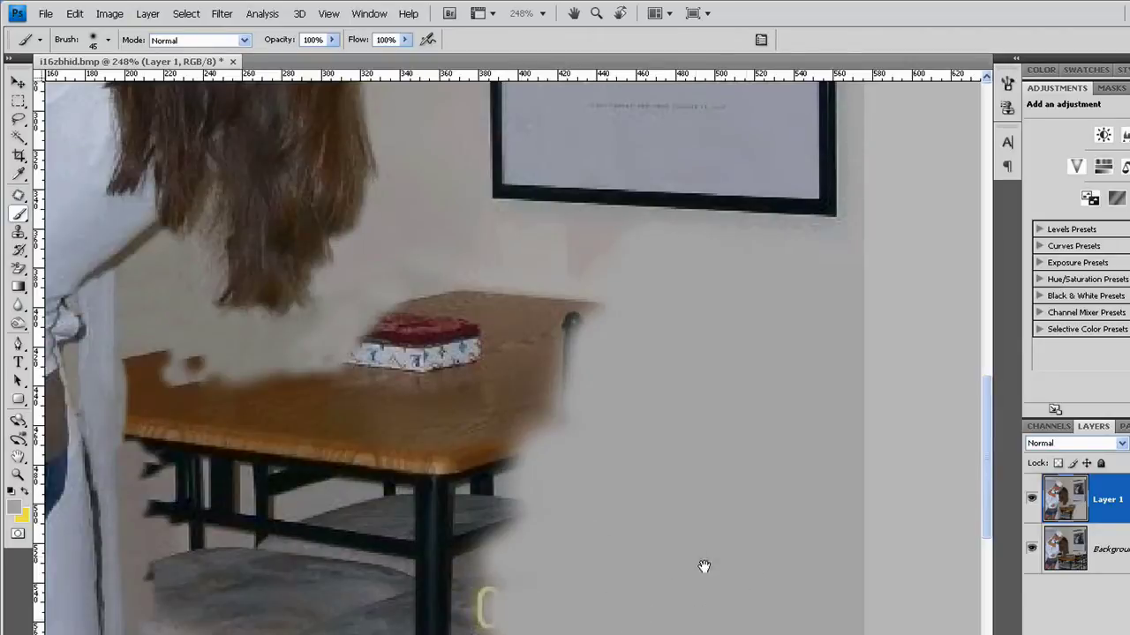
left_click_drag(703, 566, 748, 471)
mouse_move(578, 421)
left_mouse_down()
mouse_move(445, 588)
mouse_move(612, 233)
left_mouse_up()
left_click_drag(545, 371, 541, 542)
left_click_drag(598, 450, 643, 355)
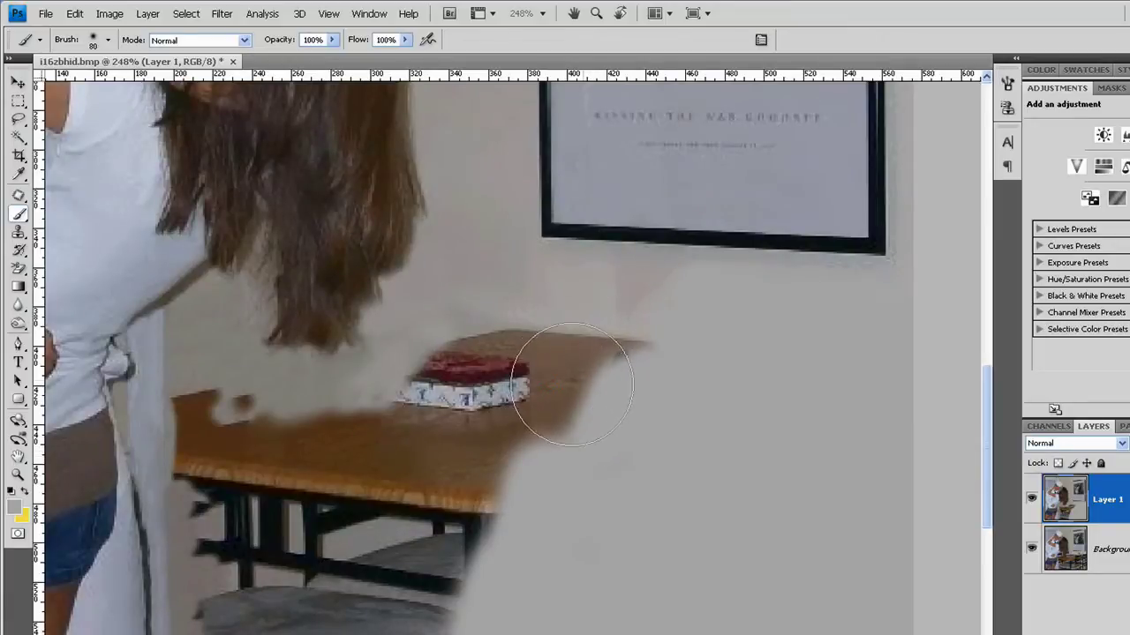
Paint sampled wall tones with a size 80 brush over the box and the remaining table and chairs
key("bracketright")
key("bracketright")
mouse_move(476, 349)
left_mouse_down()
mouse_move(467, 378)
mouse_move(567, 378)
mouse_move(530, 379)
mouse_move(525, 362)
mouse_move(609, 371)
mouse_move(622, 348)
left_mouse_up()
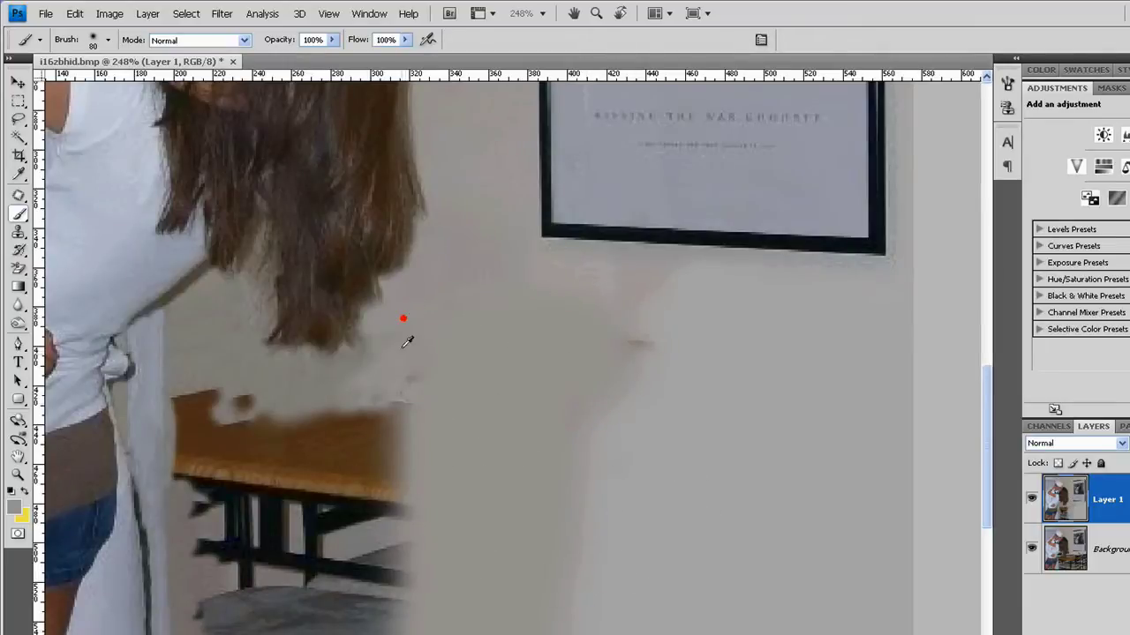
mouse_move(379, 353)
left_mouse_down()
mouse_move(383, 446)
mouse_move(339, 600)
left_mouse_up()
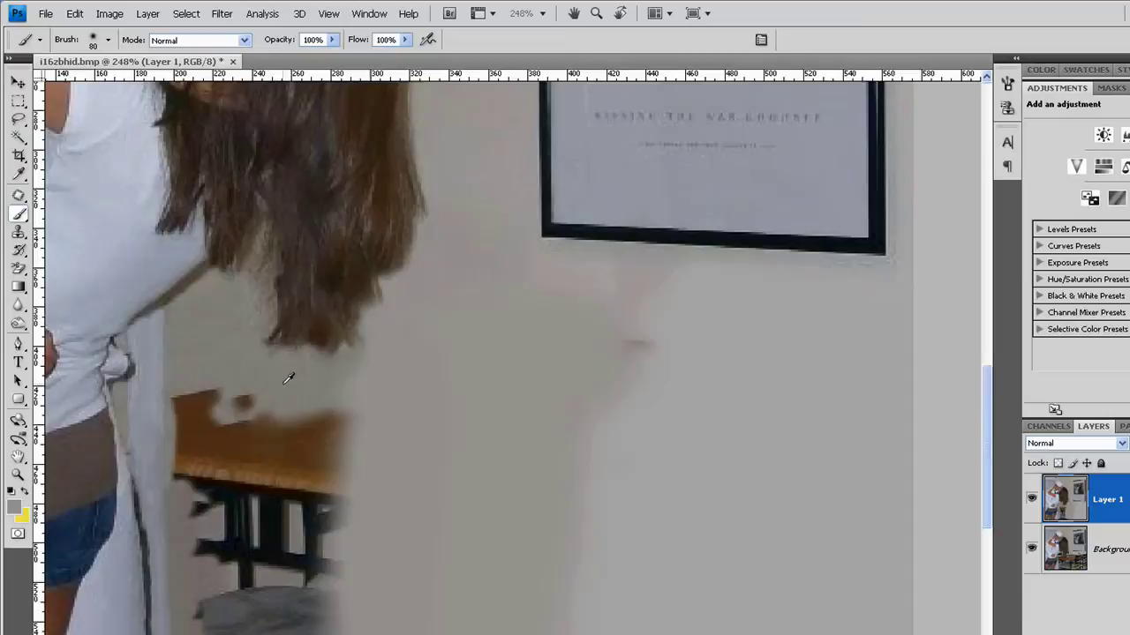
left_click(297, 380, "alt")
mouse_move(297, 379)
left_mouse_down()
mouse_move(320, 450)
mouse_move(302, 618)
mouse_move(220, 391)
mouse_move(187, 403)
mouse_move(203, 391)
mouse_move(207, 487)
mouse_move(245, 474)
mouse_move(253, 550)
mouse_move(203, 432)
left_mouse_up()
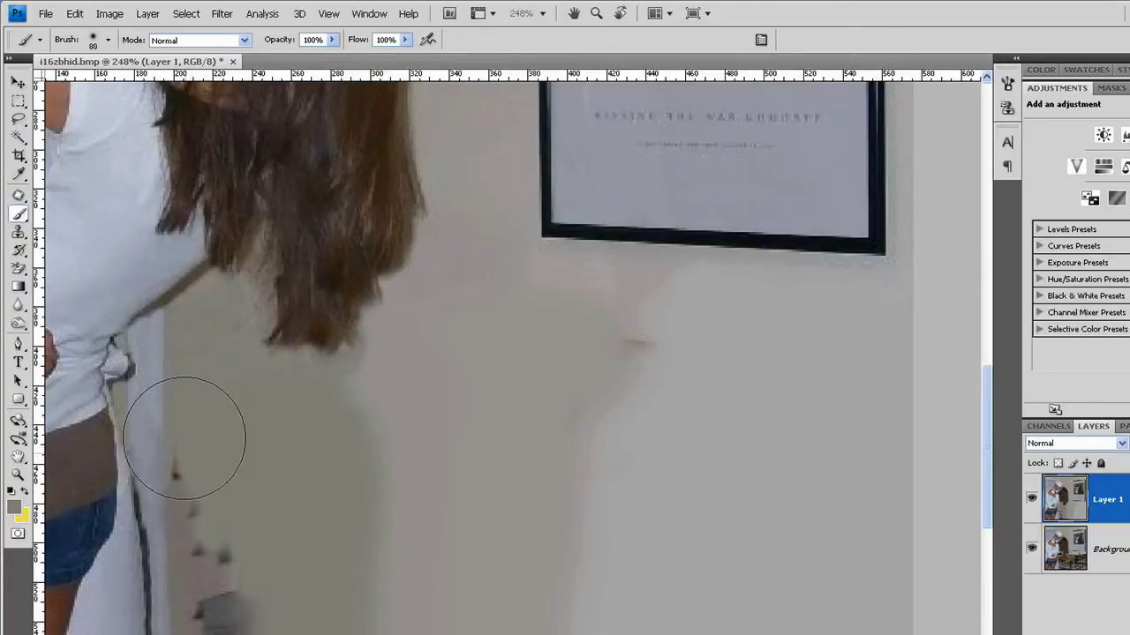
mouse_move(185, 438)
left_mouse_down()
mouse_move(227, 610)
mouse_move(250, 579)
mouse_move(373, 501)
left_mouse_up()
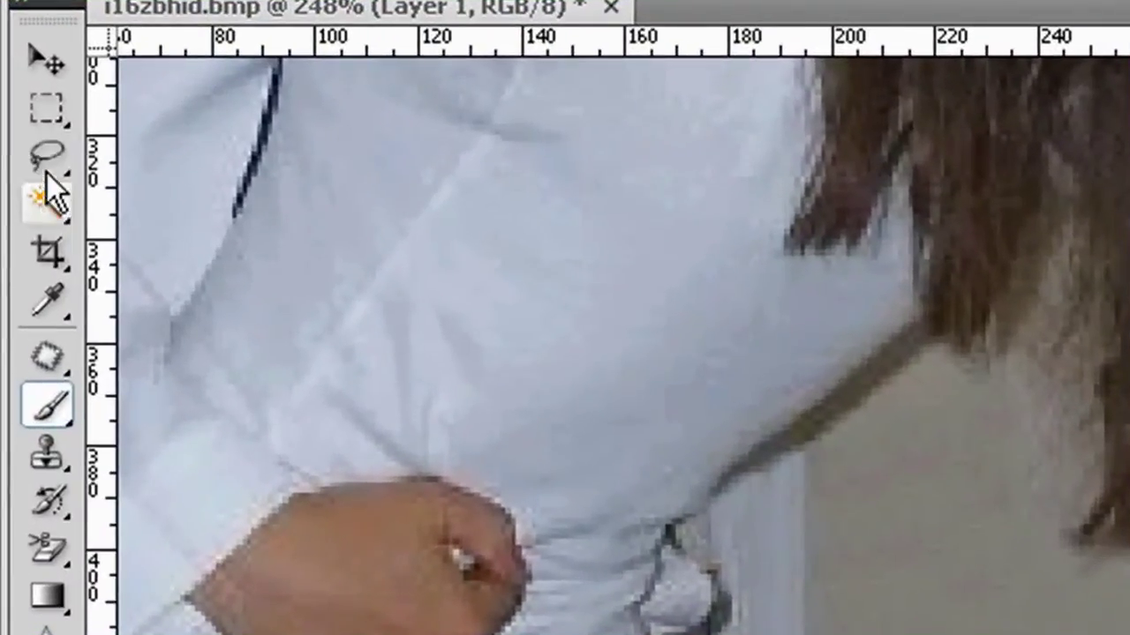
Start a Polygonal Lasso selection along the straight edge between the door trim and the wall, down past the photo's bottom edge
left_click(19, 117)
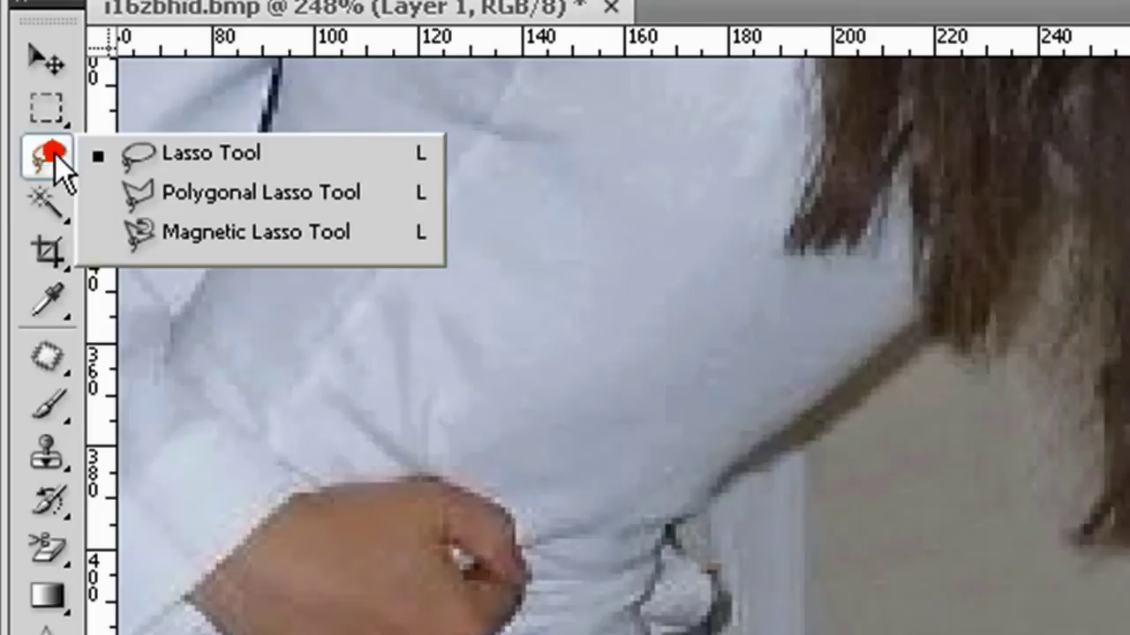
left_click(194, 193)
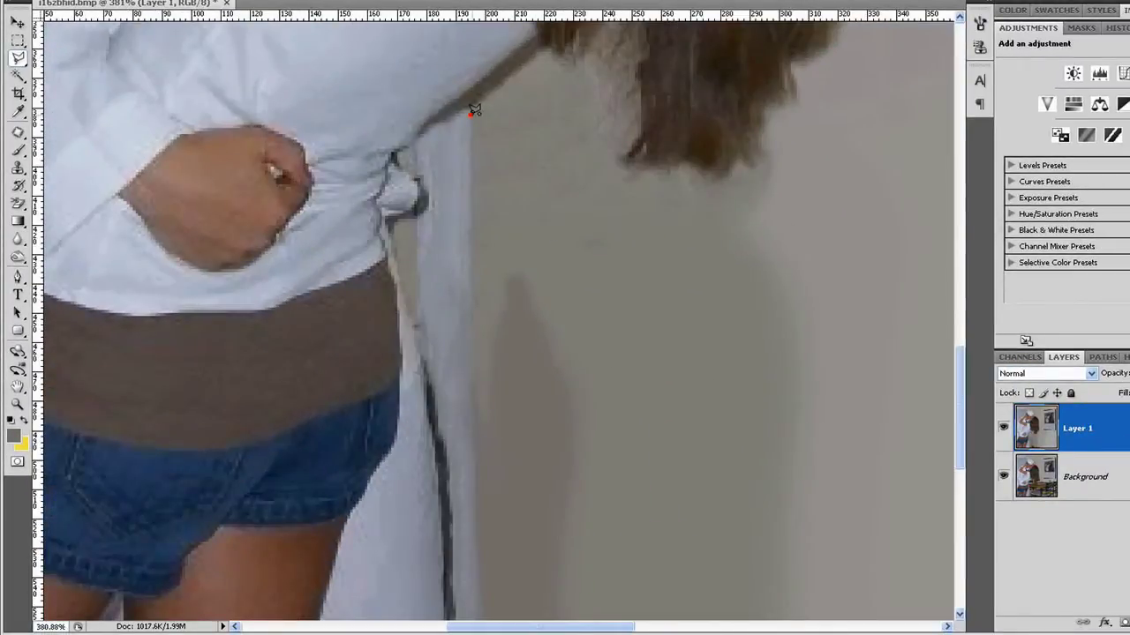
left_click(470, 115)
key("space")
left_click_drag(482, 481, 447, 103)
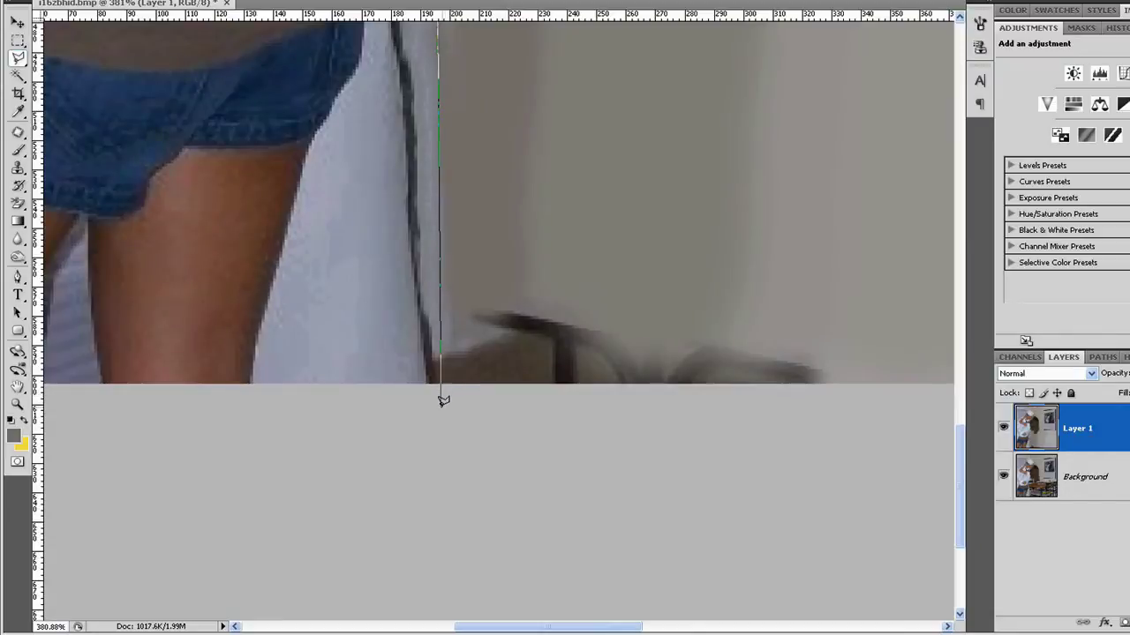
left_click(443, 412)
key("space")
mouse_move(553, 268)
left_mouse_down()
mouse_move(426, 305)
mouse_move(388, 229)
left_mouse_up()
Close the polygonal selection around the blotchy wall below the hair and soften its outline
left_click(749, 471)
left_click(847, 285)
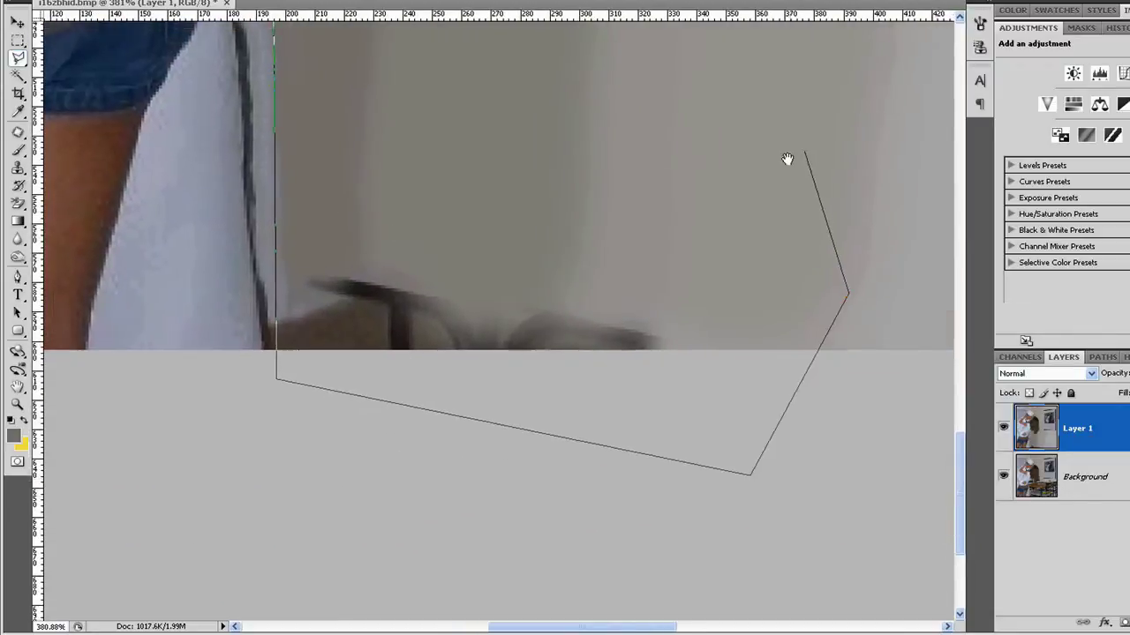
scroll(784, 156, "up", 8)
left_click(836, 297)
left_click(413, 116)
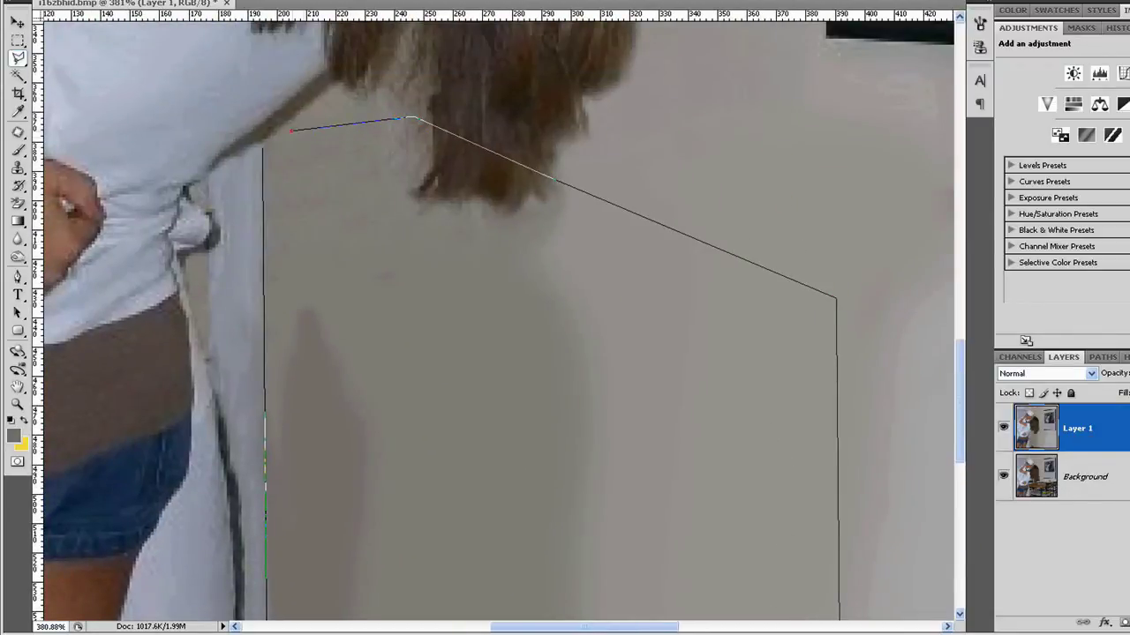
left_click(292, 131)
left_click(309, 30)
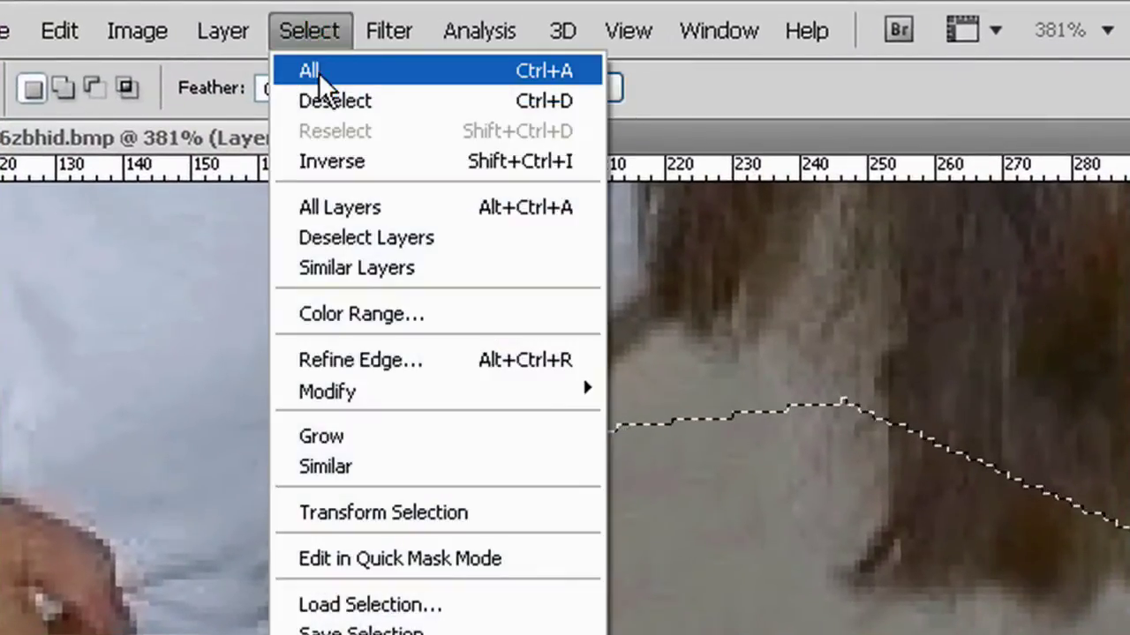
mouse_move(479, 403)
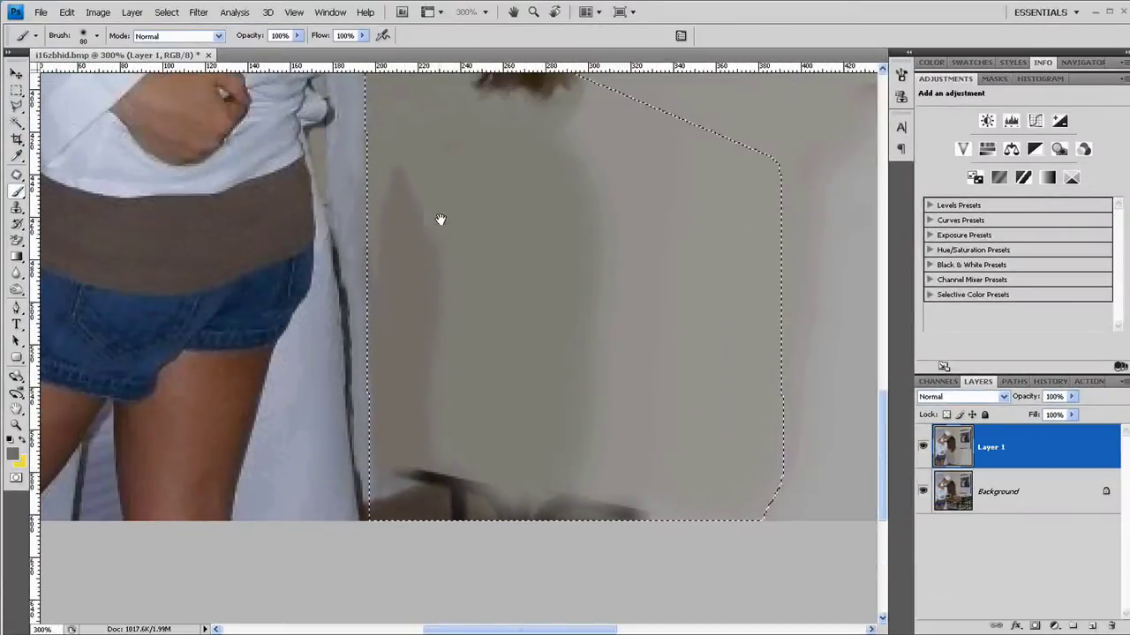
Paint sampled wall tone inside the selection along the door trim to cover the brown patch and chair remnant, and deselect
left_click_drag(441, 219, 444, 235)
left_click(390, 235, "alt")
left_click(404, 278)
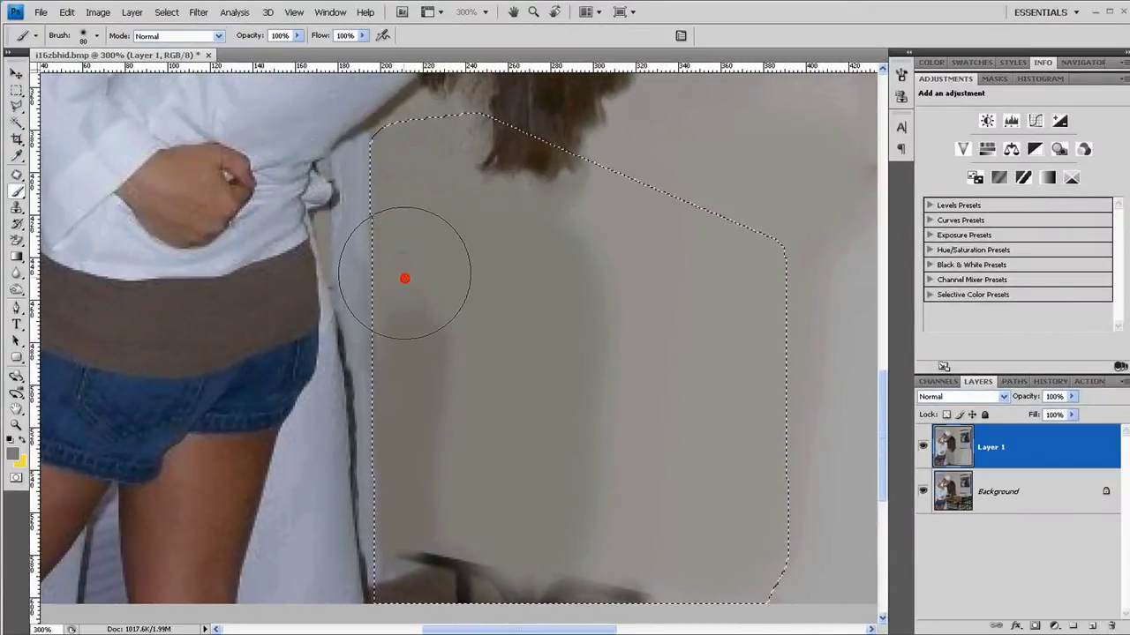
mouse_move(405, 279)
left_mouse_down()
mouse_move(403, 591)
mouse_move(398, 578)
mouse_move(388, 593)
mouse_move(389, 326)
mouse_move(374, 167)
mouse_move(379, 542)
left_mouse_up()
key("ctrl+d")
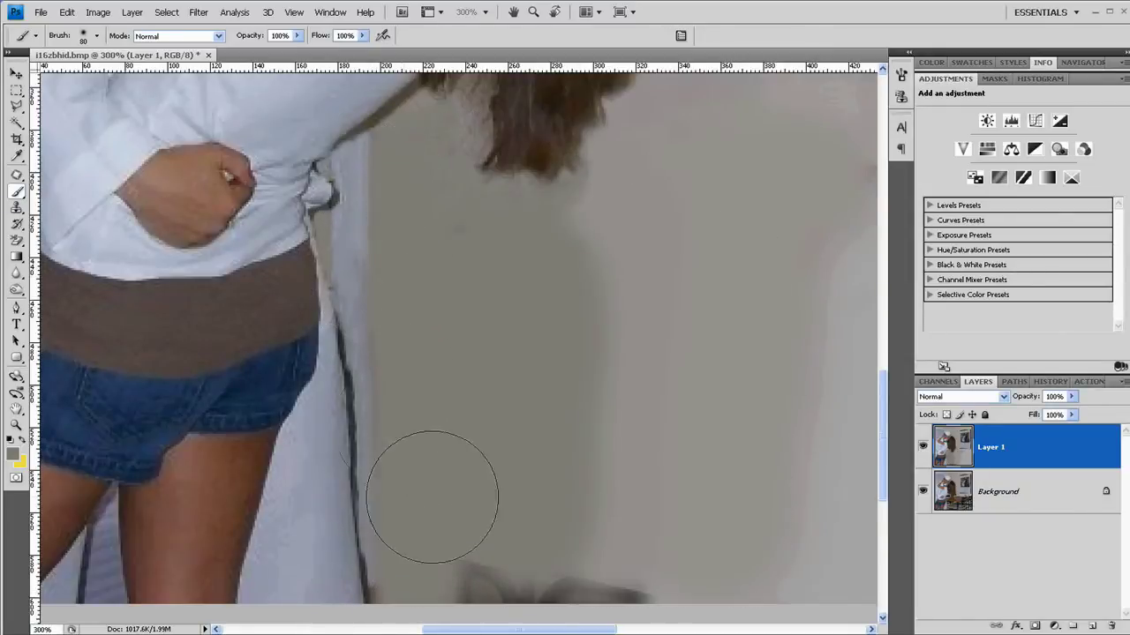
Paint sampled wall grey over the remaining dark chair tops along the photo's bottom edge
left_click_drag(535, 474, 481, 360)
mouse_move(428, 449)
left_mouse_down()
mouse_move(411, 504)
mouse_move(461, 494)
left_mouse_up()
left_click(559, 443, "alt")
left_click(557, 466)
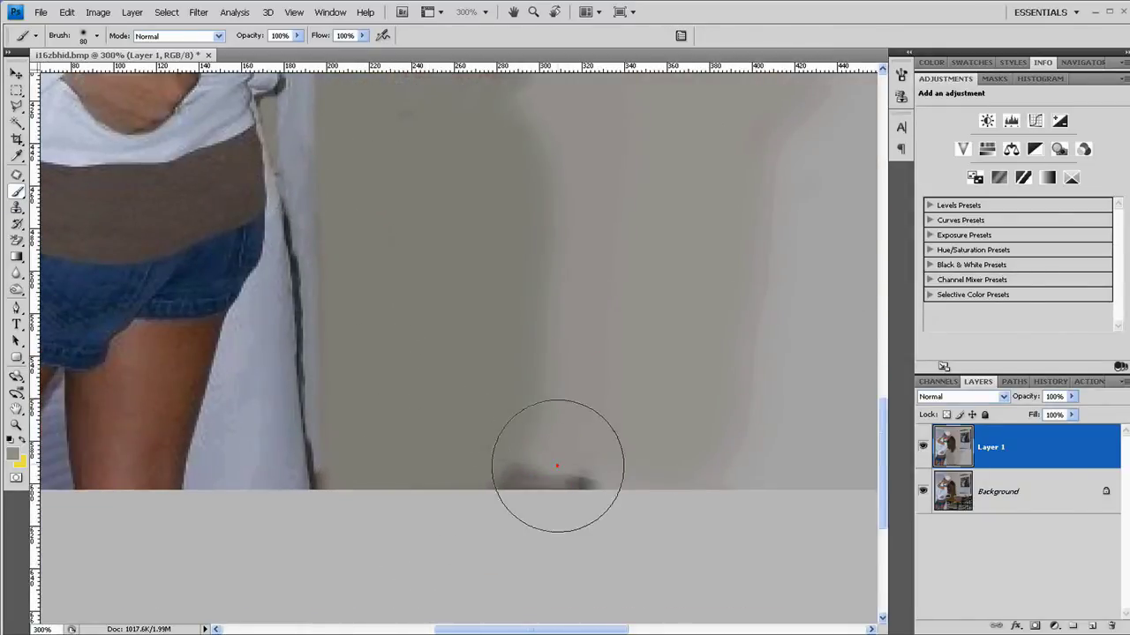
Select the whole lower wall with the Polygonal Lasso, following the hair tips, the picture frame's lower edge and the photo's borders
key("ctrl+1")
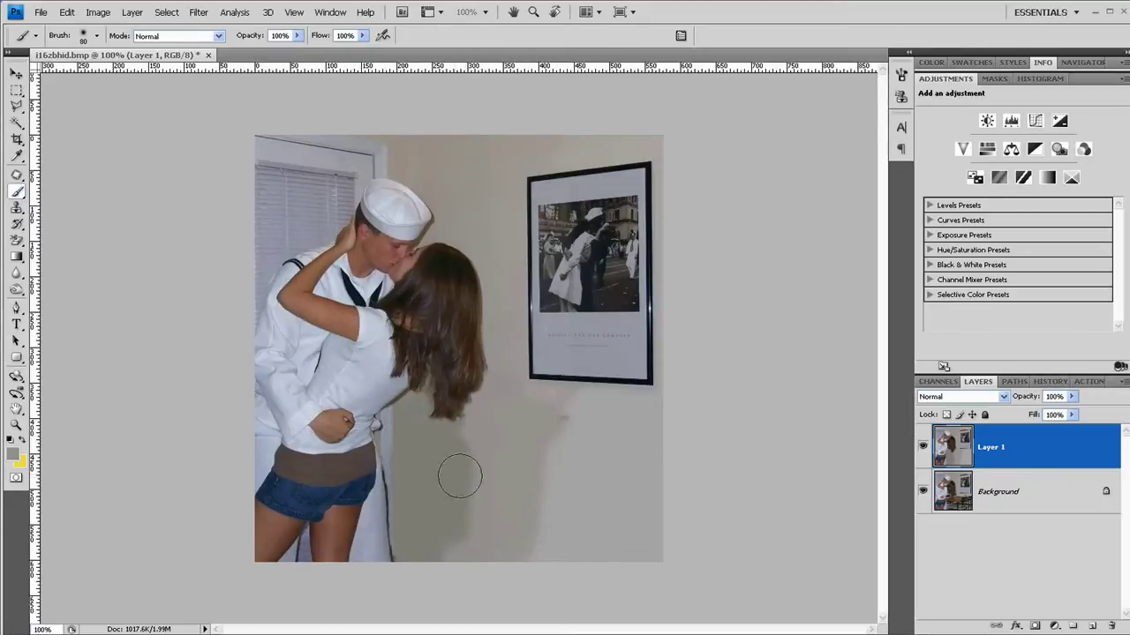
scroll(524, 510, "up", 3)
left_click_drag(458, 490, 496, 476)
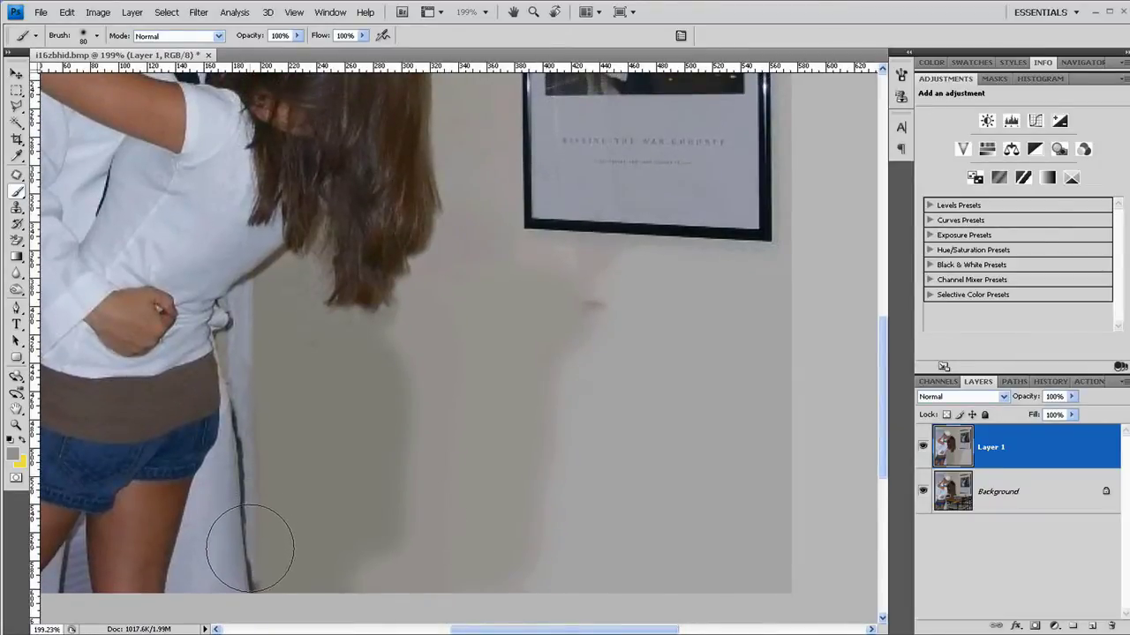
key("l")
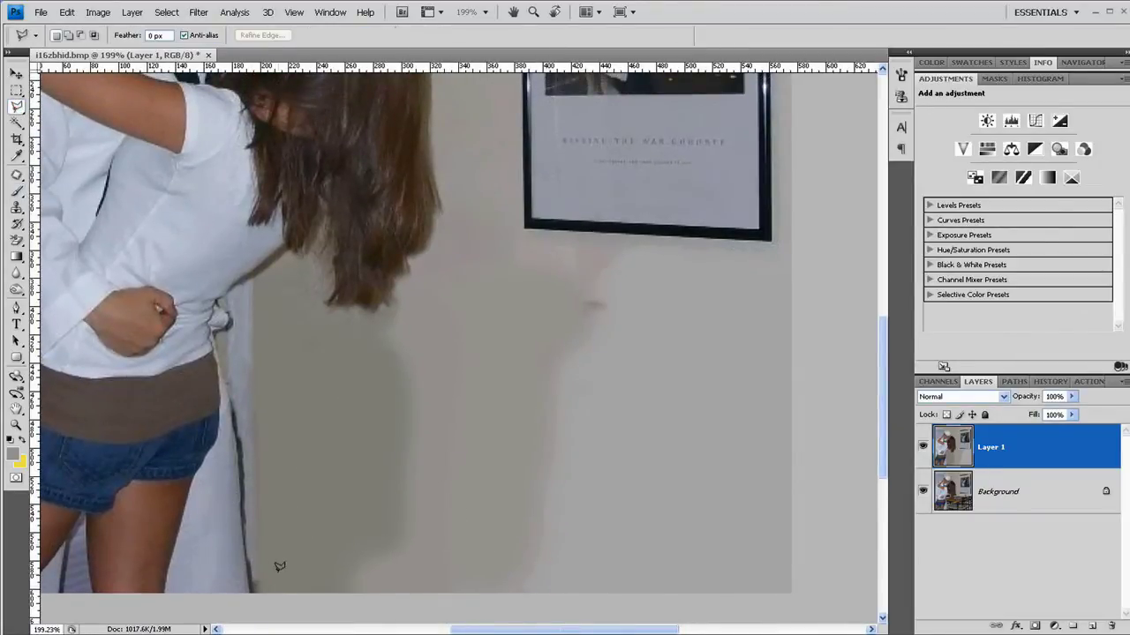
left_click_drag(267, 354, 277, 270)
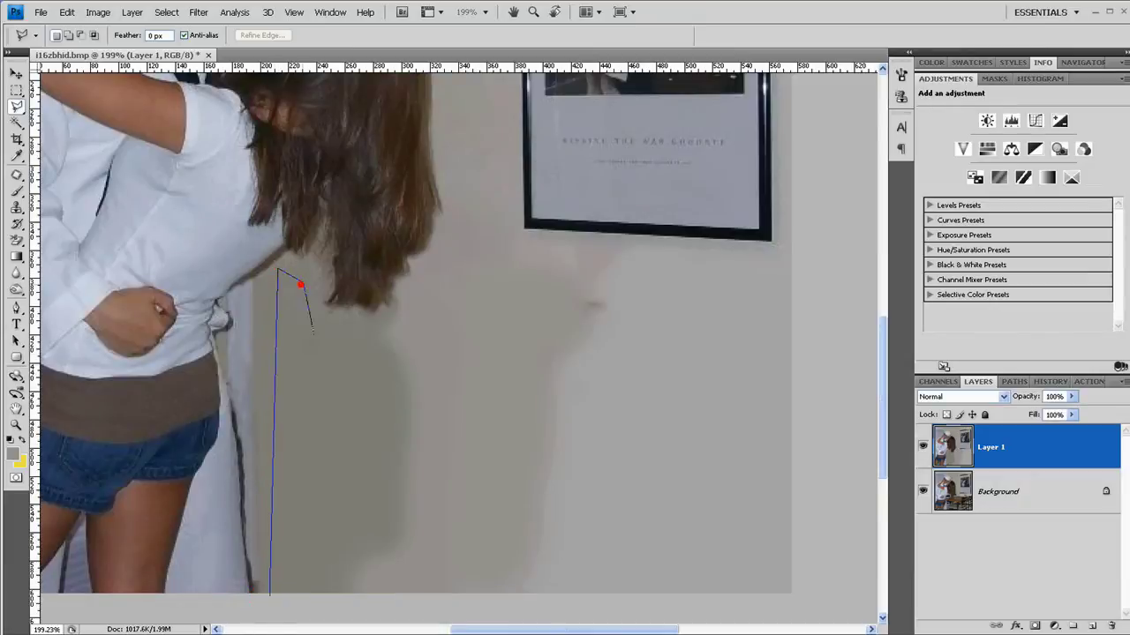
mouse_move(467, 214)
left_mouse_down()
mouse_move(629, 278)
mouse_move(512, 228)
mouse_move(738, 249)
mouse_move(824, 606)
mouse_move(630, 578)
mouse_move(271, 598)
left_mouse_up()
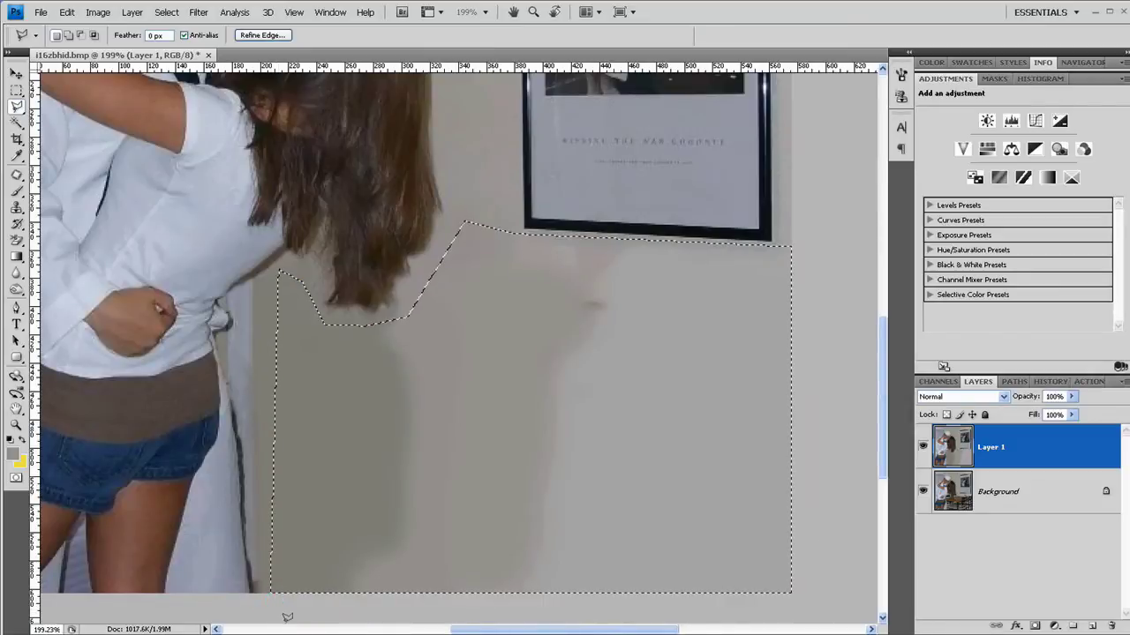
Fill the selected wall with a linear foreground-to-background gradient running horizontally from dark to light wall grey
left_click(17, 256)
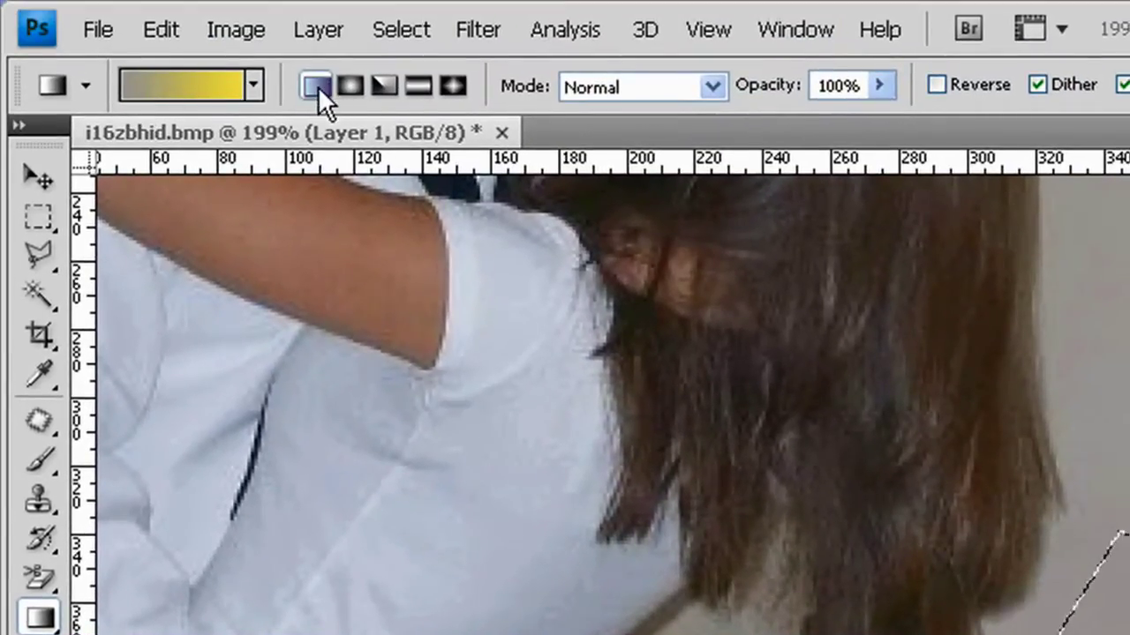
left_click(253, 85)
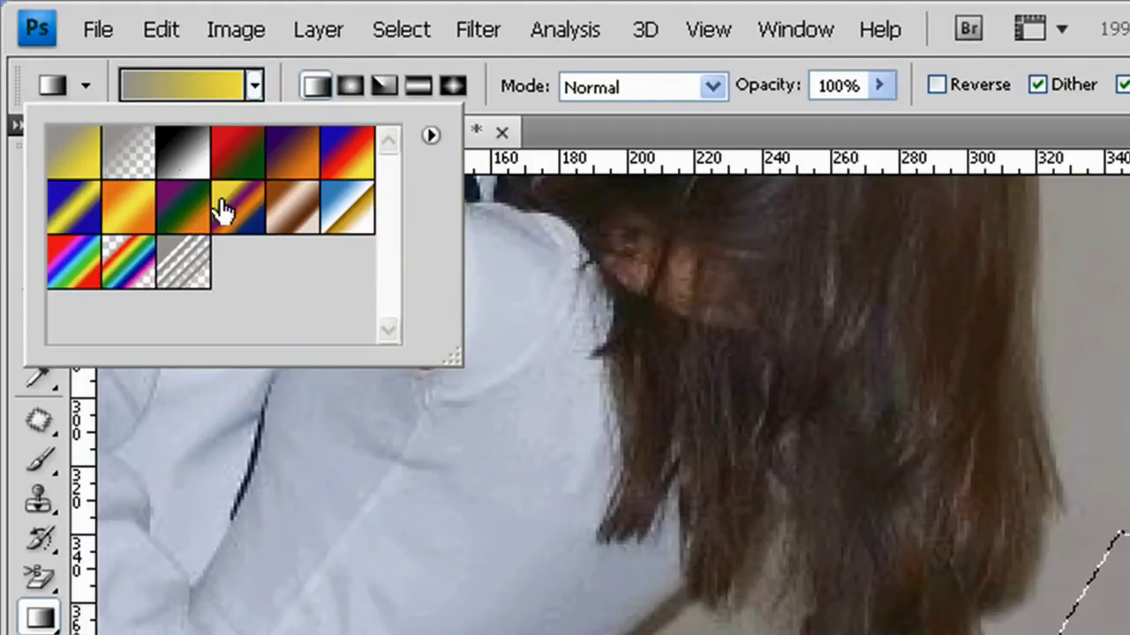
left_click(78, 157)
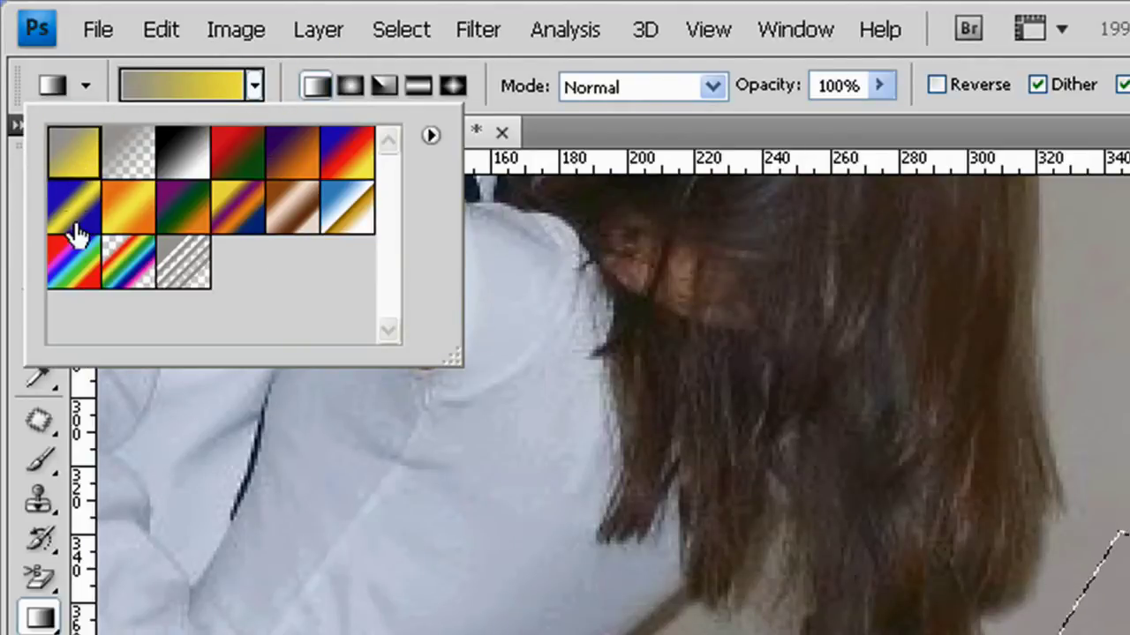
left_click(84, 155)
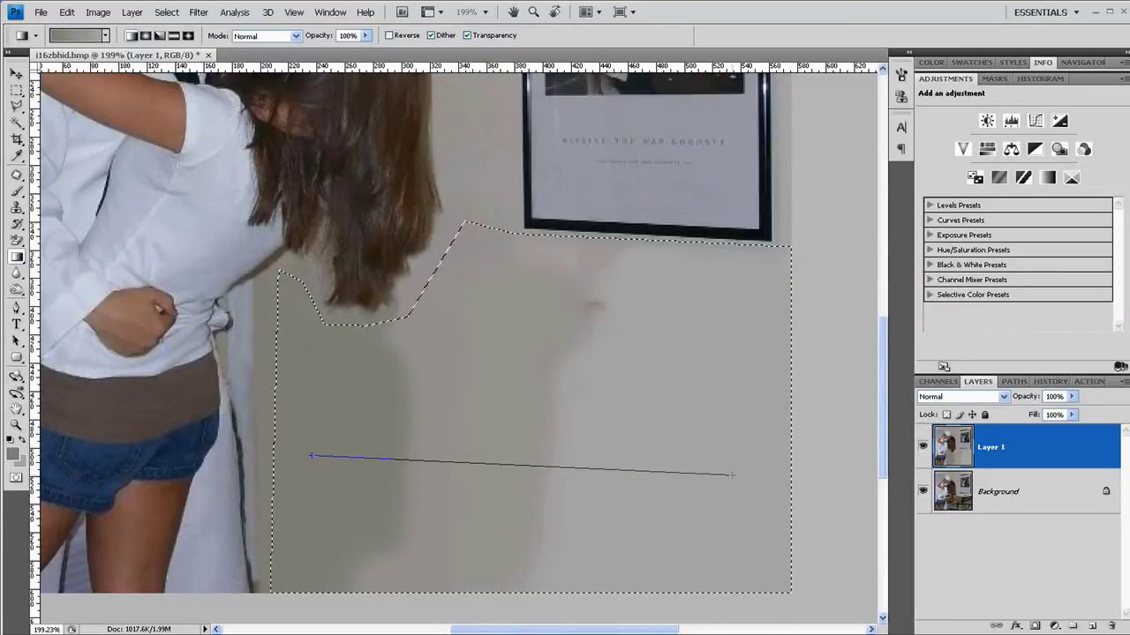
left_click_drag(732, 476, 731, 476)
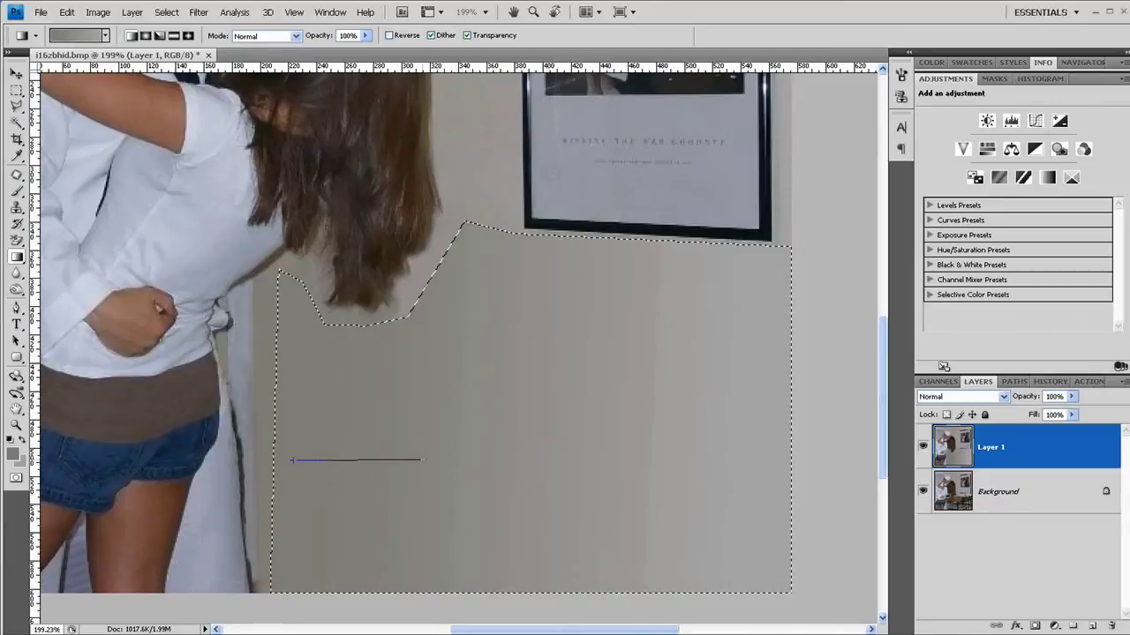
Redraw the gradient over a shorter horizontal span beside the door trim until it matches the wall shading, and deselect
left_click_drag(292, 460, 292, 460)
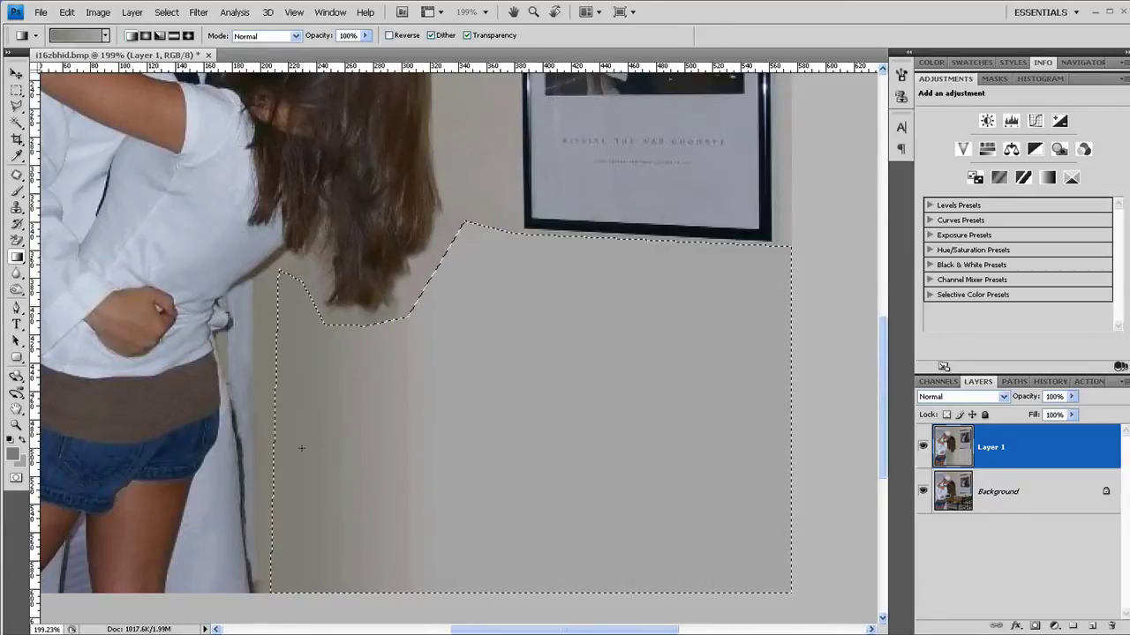
left_click_drag(465, 458, 465, 458)
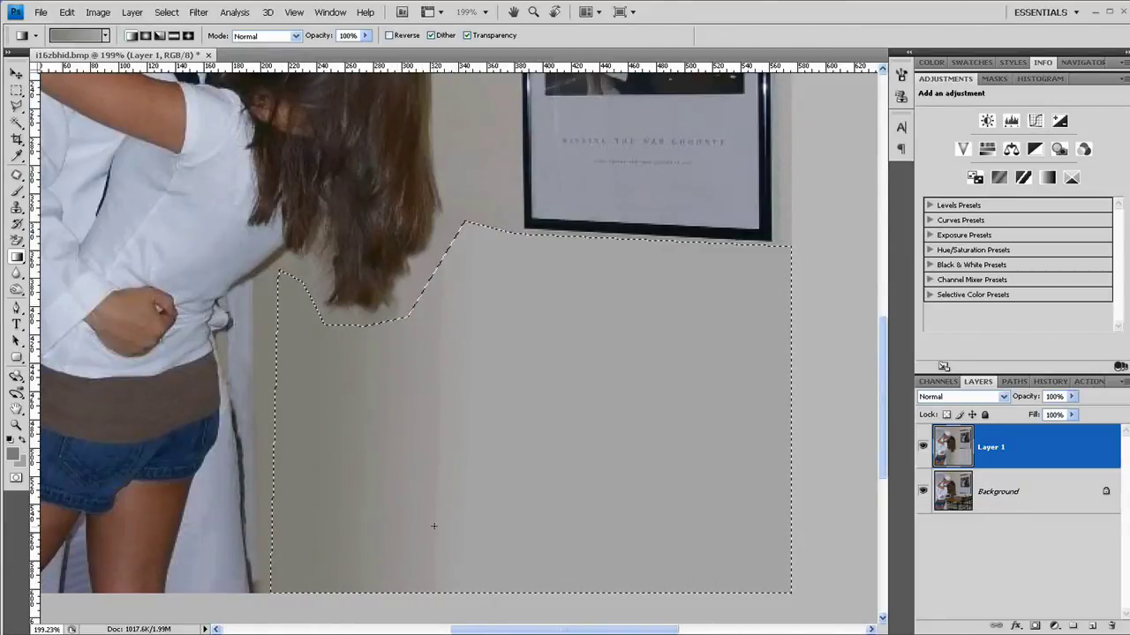
left_click_drag(335, 456, 335, 456)
key("ctrl+d")
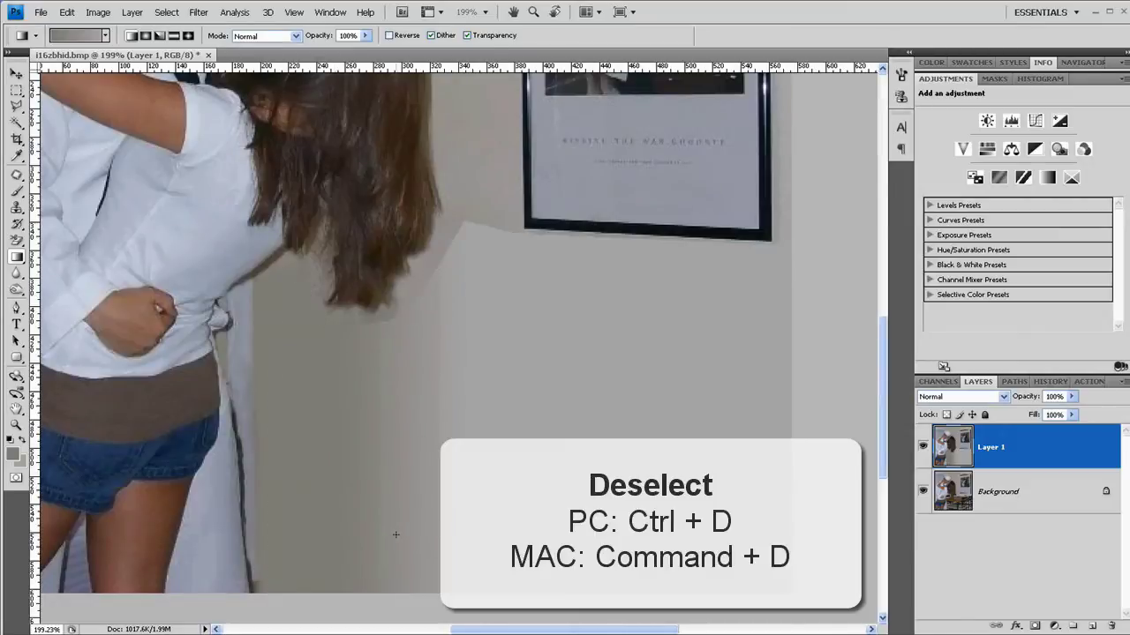
Clone clean wall at 100% opacity over the hard gradient edge between the hair and the picture frame
left_click_drag(481, 357, 452, 366)
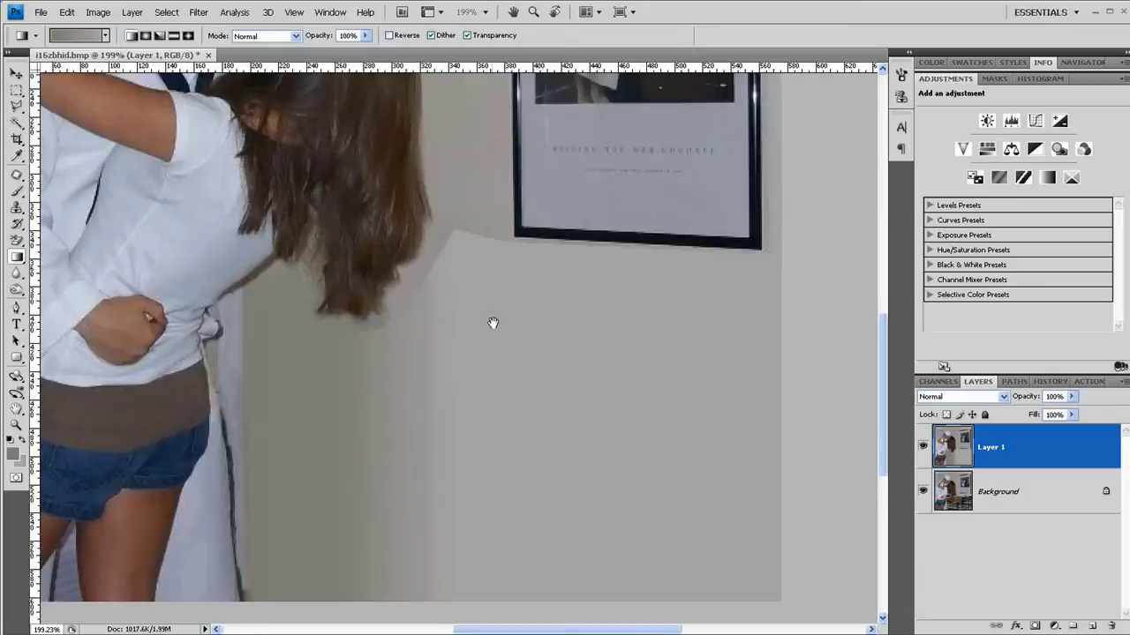
left_click_drag(492, 323, 476, 421)
key("s")
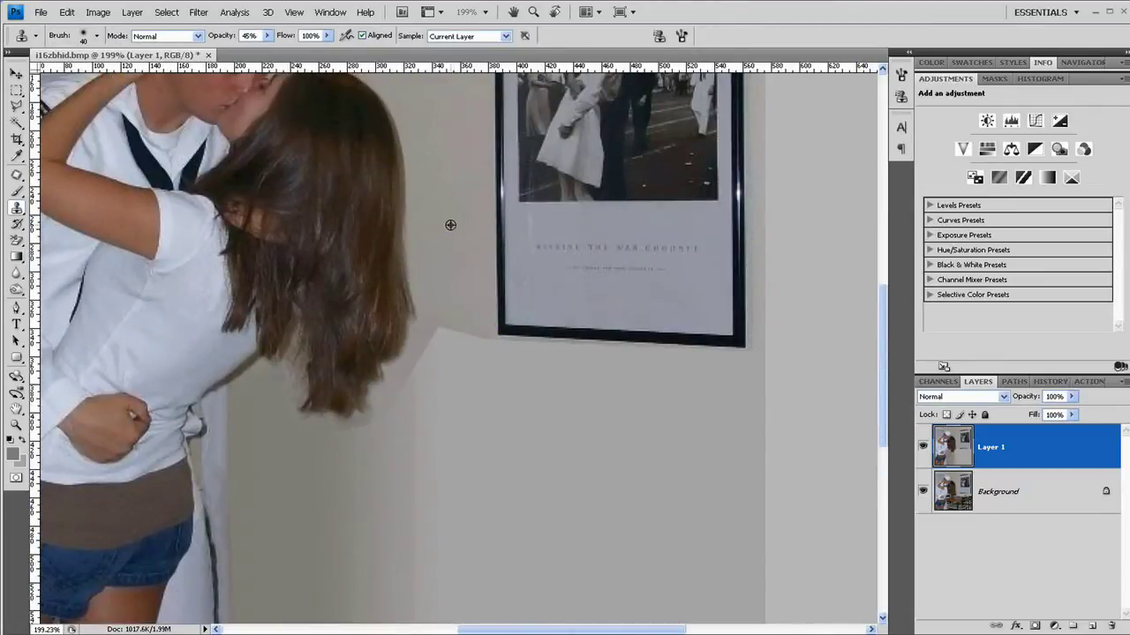
key("0")
left_click(457, 333)
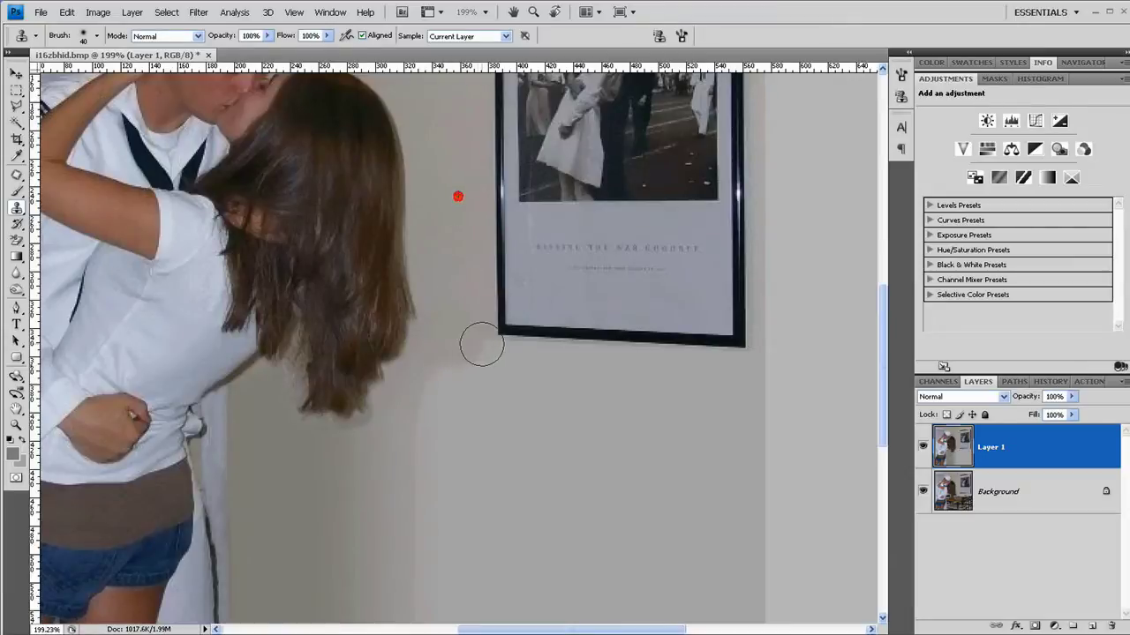
left_click(482, 340)
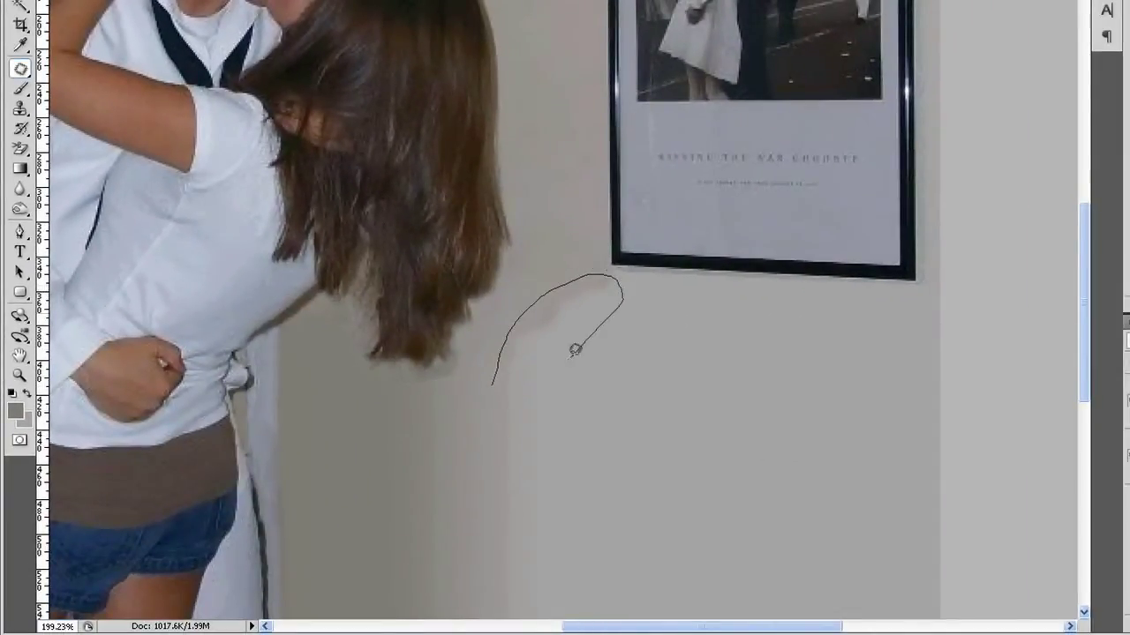
Patch the discoloured wall area between the hair tips and the frame's lower corner using plain wall below the frame
left_click_drag(575, 350, 529, 389)
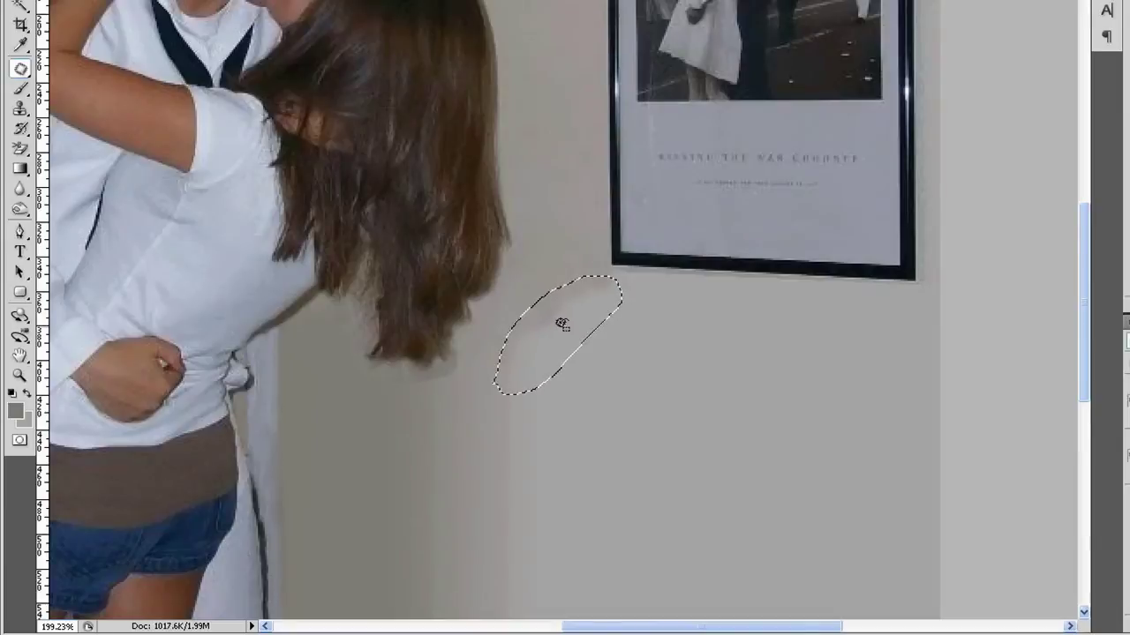
left_click_drag(562, 324, 688, 469)
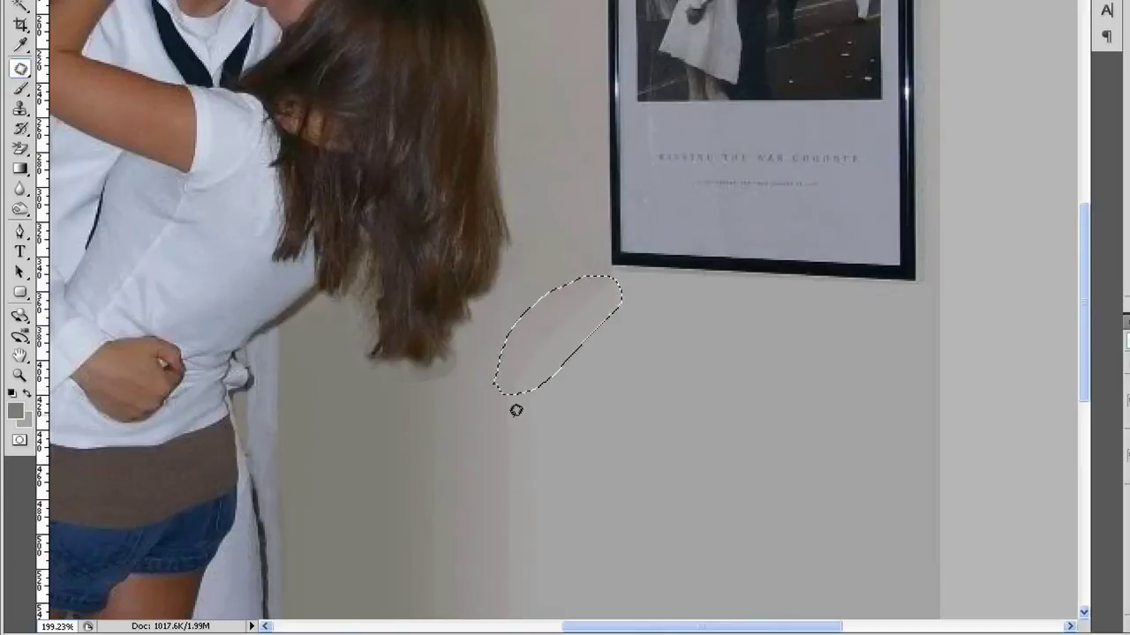
left_click(568, 407)
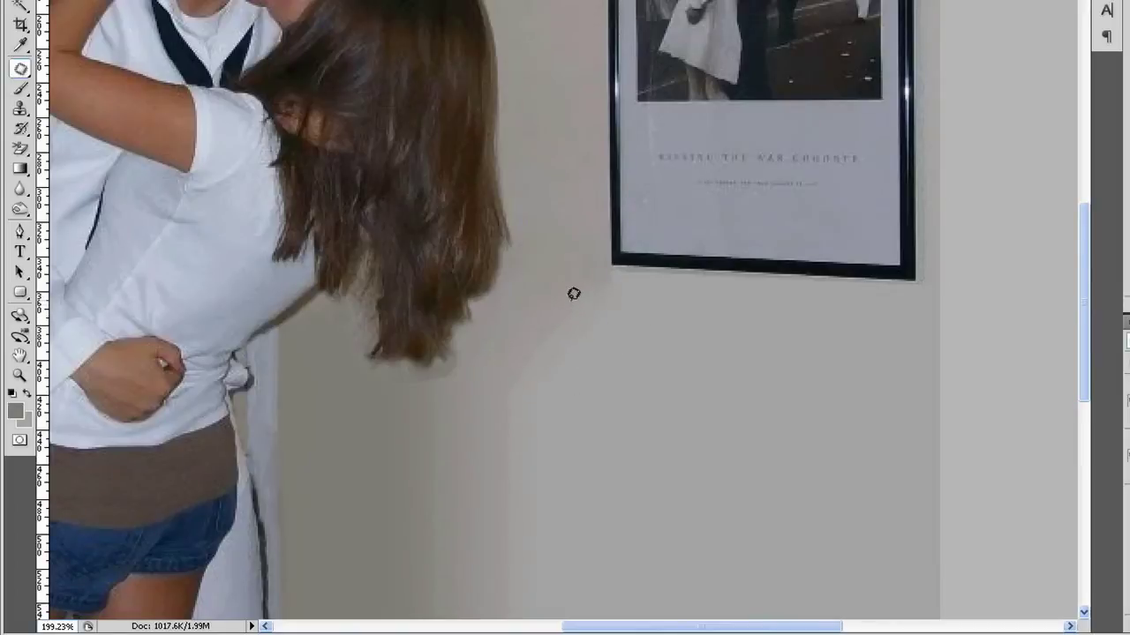
left_click_drag(617, 268, 549, 328)
Patch the caption text out of the framed picture using plain wall below it as the source
left_click_drag(731, 207, 646, 155)
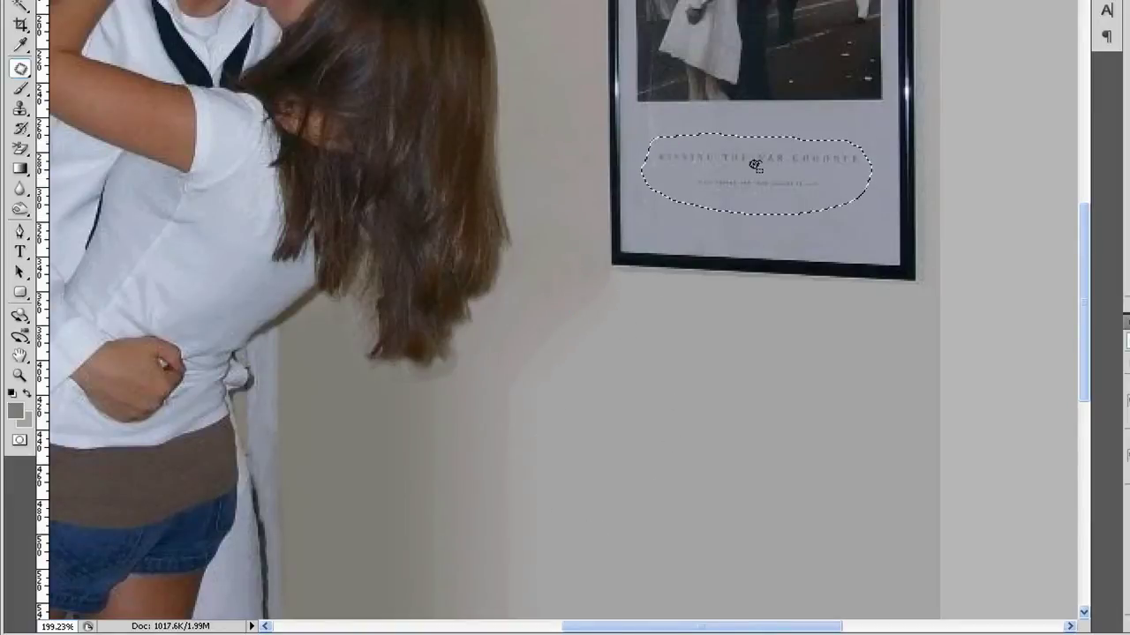
mouse_move(758, 168)
left_mouse_down()
mouse_move(725, 441)
mouse_move(723, 429)
left_mouse_up()
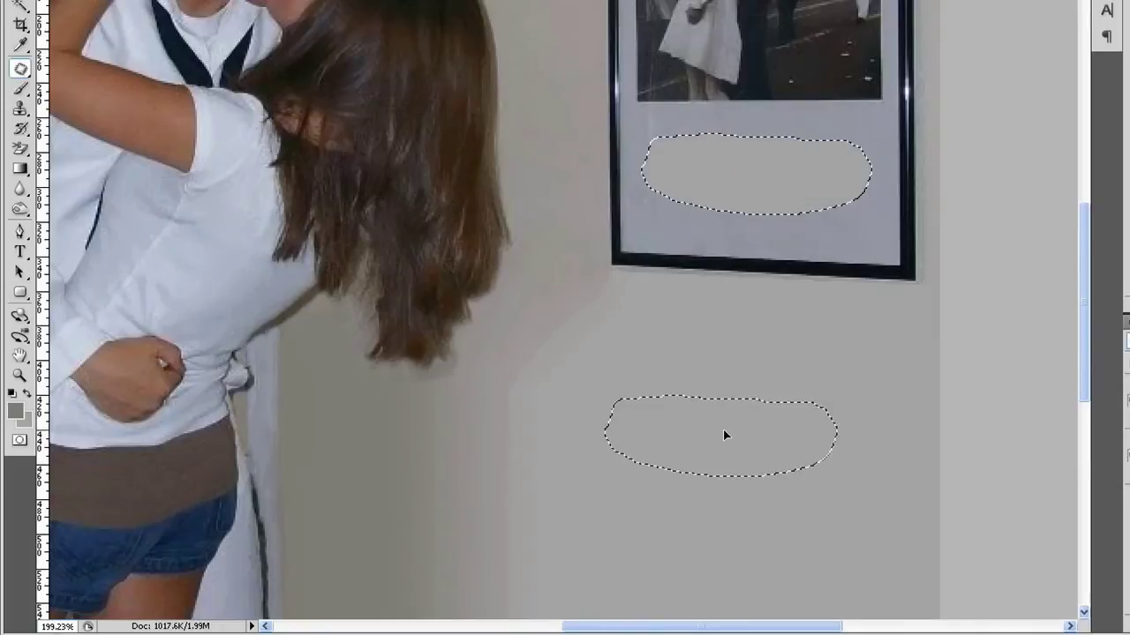
left_click(665, 470)
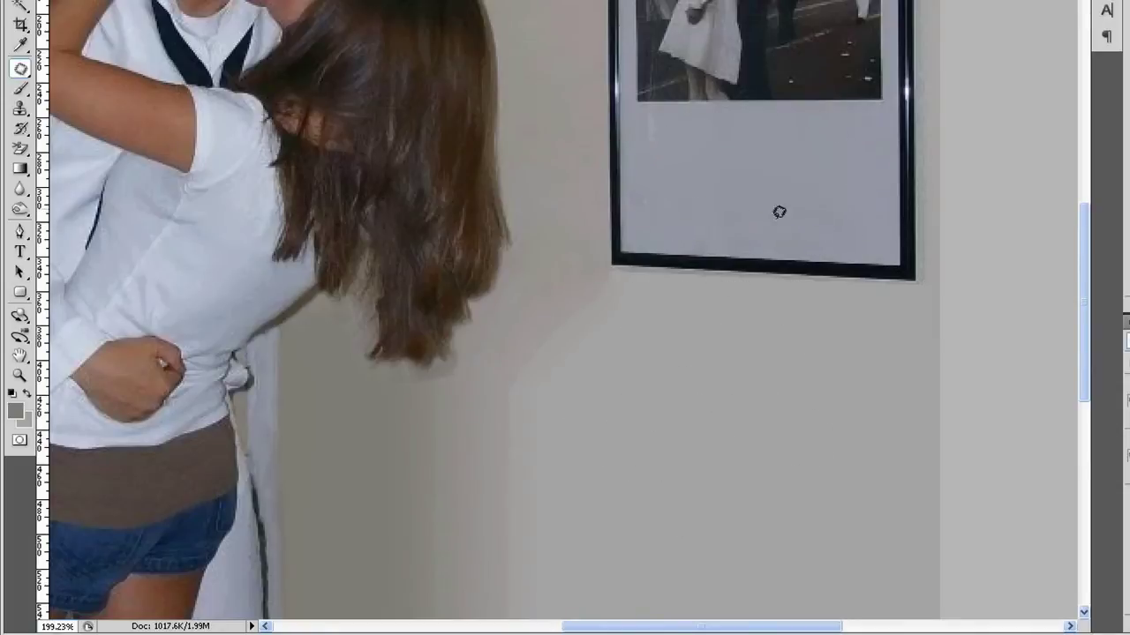
key("ctrl+z")
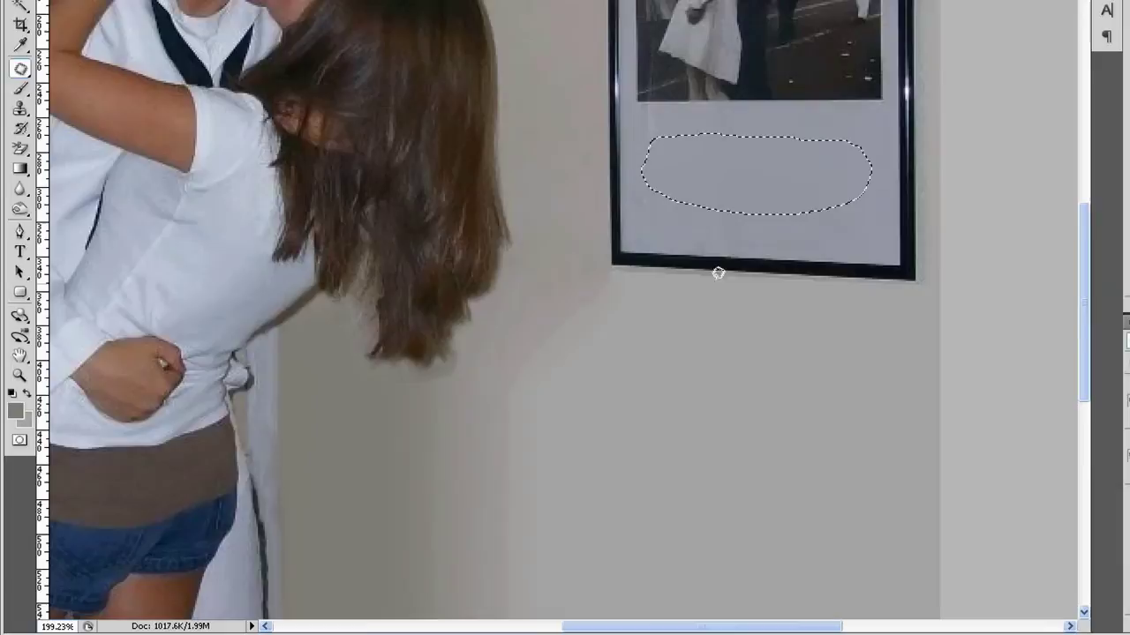
Patch the discoloured diagonal streak between the hair tips and the frame's lower corner twice, using plain wall as the source
left_click_drag(491, 517, 564, 365)
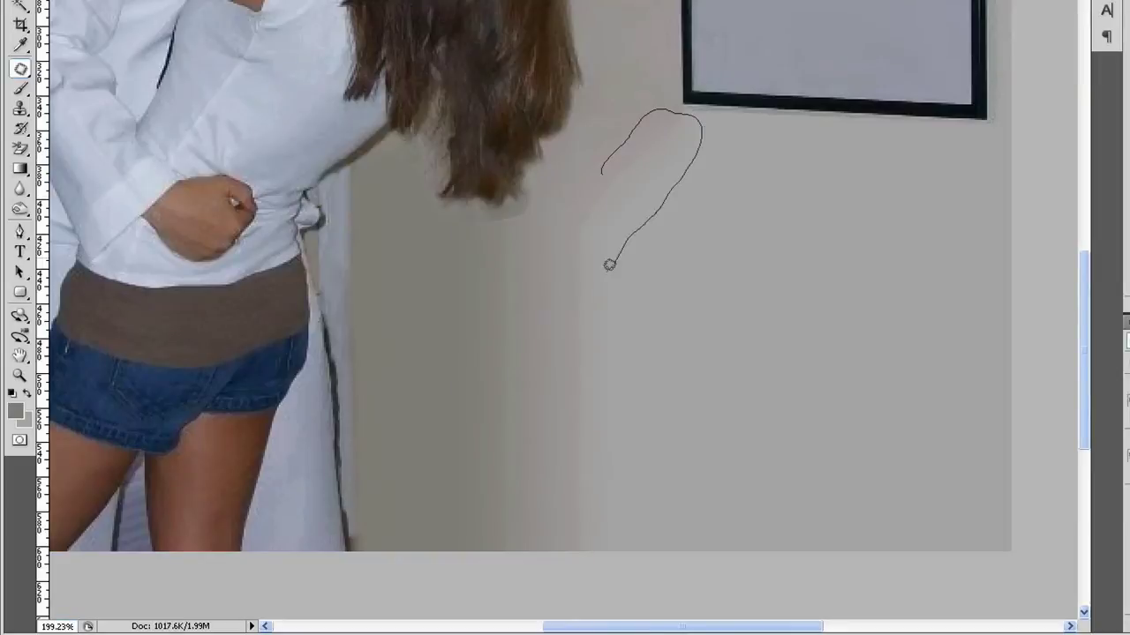
mouse_move(609, 265)
left_mouse_down()
mouse_move(573, 207)
mouse_move(822, 239)
left_mouse_up()
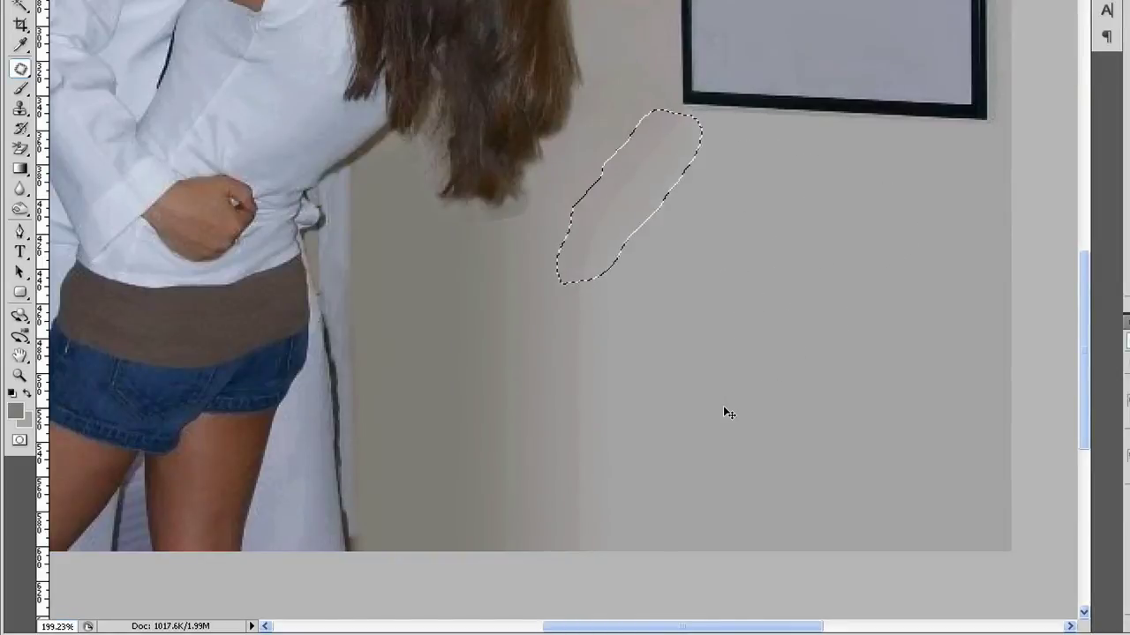
key("ctrl+d")
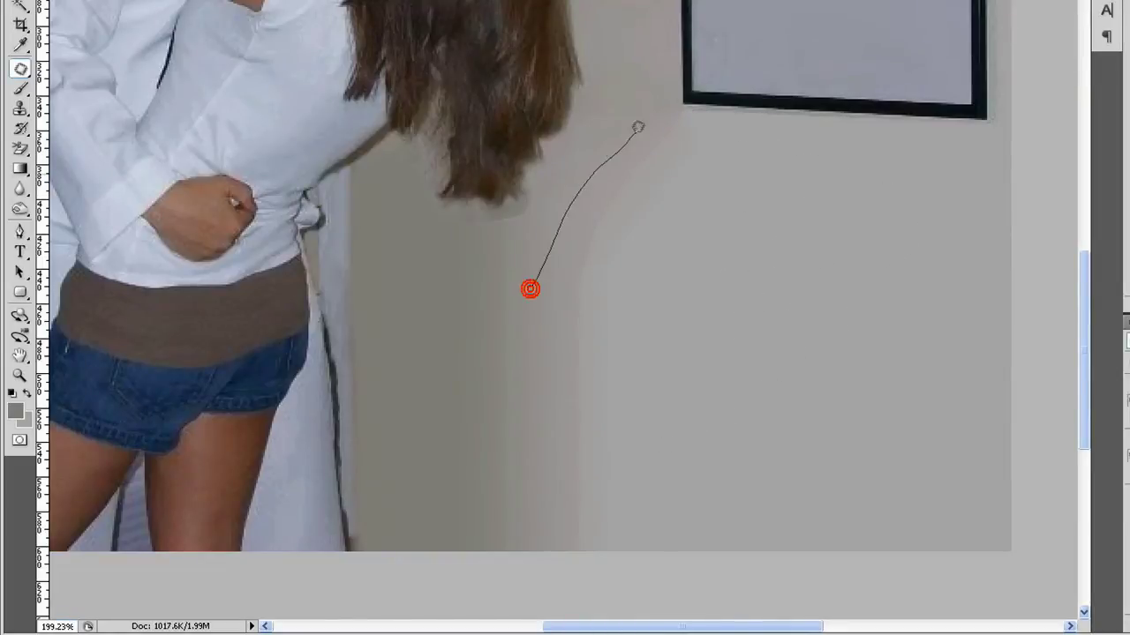
left_click_drag(709, 119, 565, 285)
left_click_drag(648, 236, 847, 305)
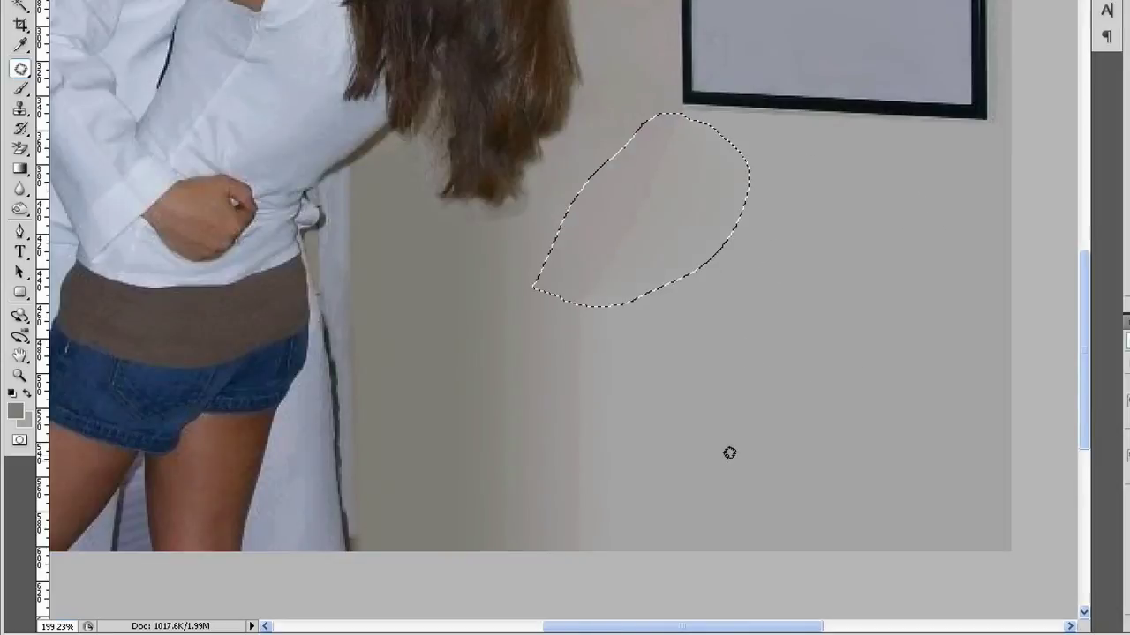
key("ctrl+d")
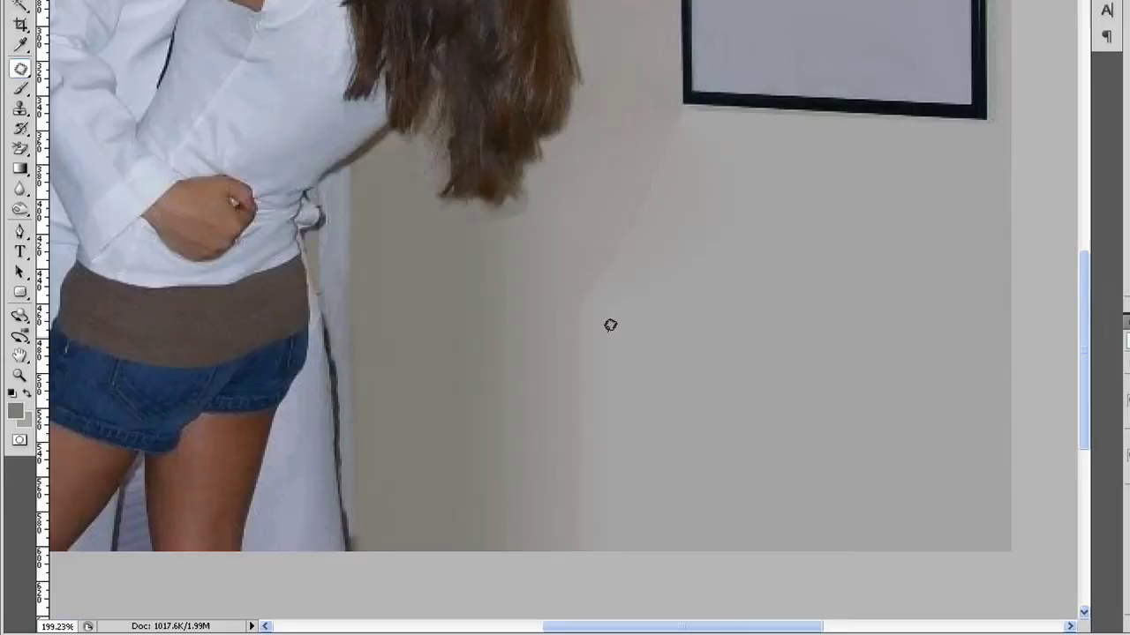
Paint sampled wall colours with a large brush at 15% opacity over the hard tonal edges below the picture frame
key("b")
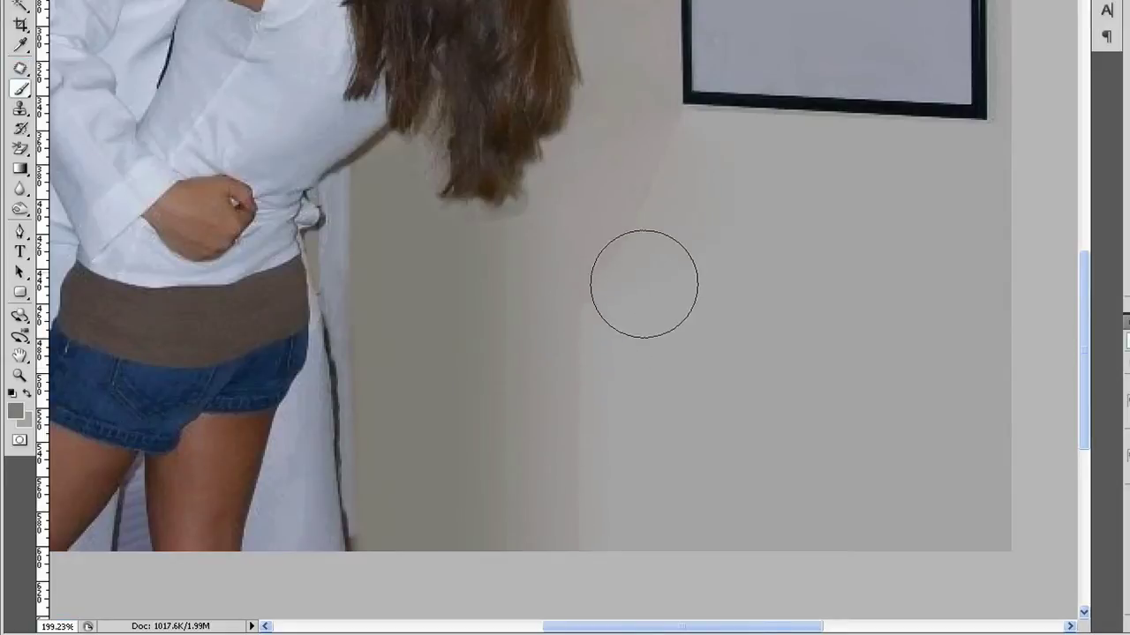
left_click(647, 173, "alt")
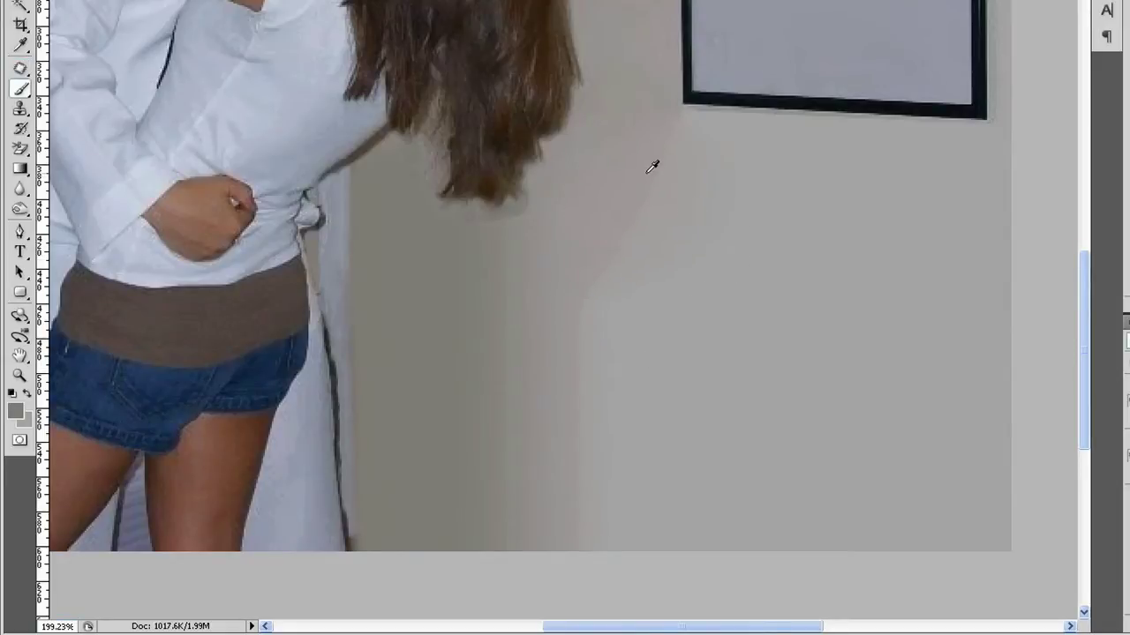
mouse_move(633, 199)
left_mouse_down()
mouse_move(616, 237)
mouse_move(574, 269)
mouse_move(625, 259)
mouse_move(620, 338)
mouse_move(614, 305)
mouse_move(582, 426)
mouse_move(600, 462)
mouse_move(689, 354)
left_mouse_up()
mouse_move(734, 322)
left_mouse_down()
mouse_move(699, 300)
mouse_move(611, 312)
mouse_move(652, 303)
mouse_move(659, 456)
mouse_move(684, 414)
mouse_move(650, 448)
mouse_move(612, 388)
mouse_move(607, 320)
mouse_move(585, 365)
left_mouse_up()
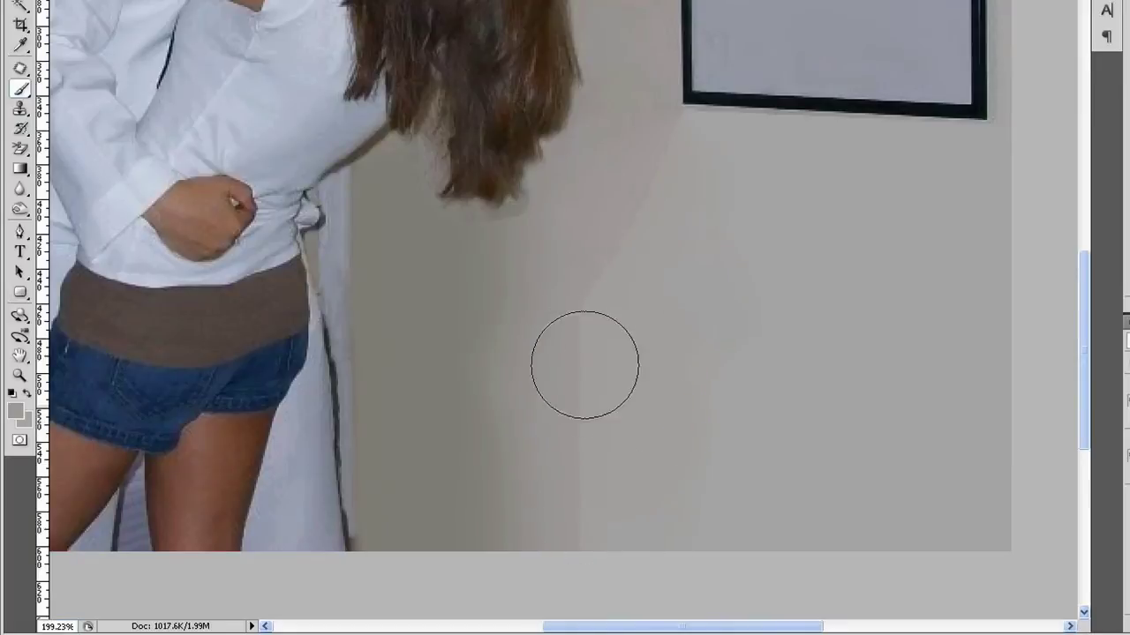
key("]")
left_click_drag(642, 401, 674, 399)
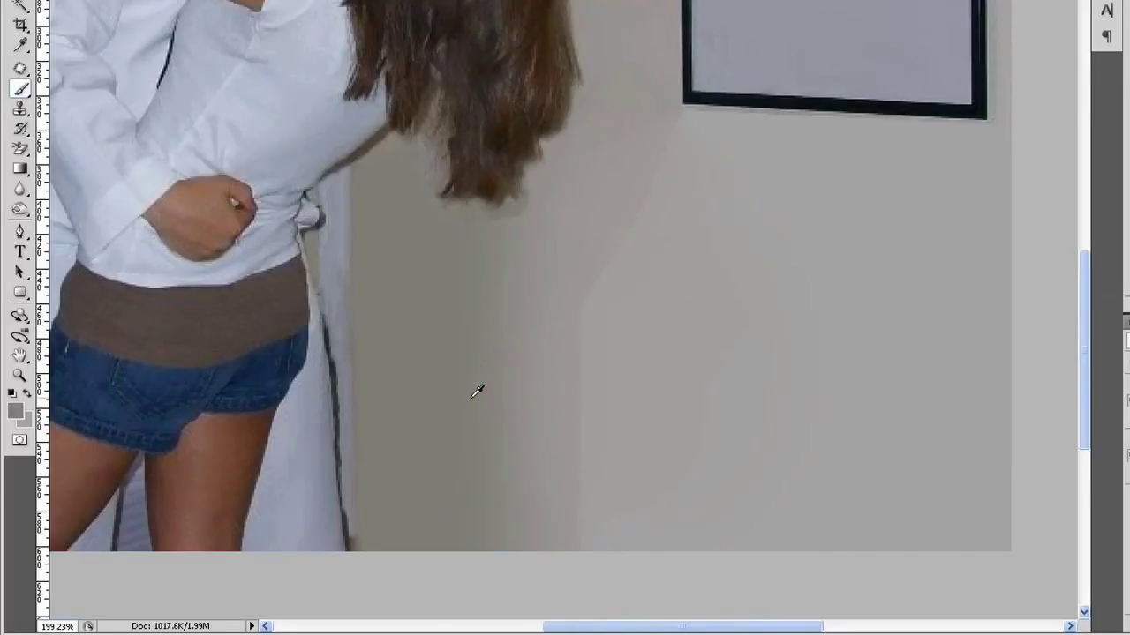
mouse_move(539, 383)
left_mouse_down()
mouse_move(586, 360)
mouse_move(555, 331)
mouse_move(552, 440)
mouse_move(576, 498)
mouse_move(632, 463)
mouse_move(645, 341)
mouse_move(655, 343)
mouse_move(721, 474)
mouse_move(688, 536)
mouse_move(610, 384)
left_mouse_up()
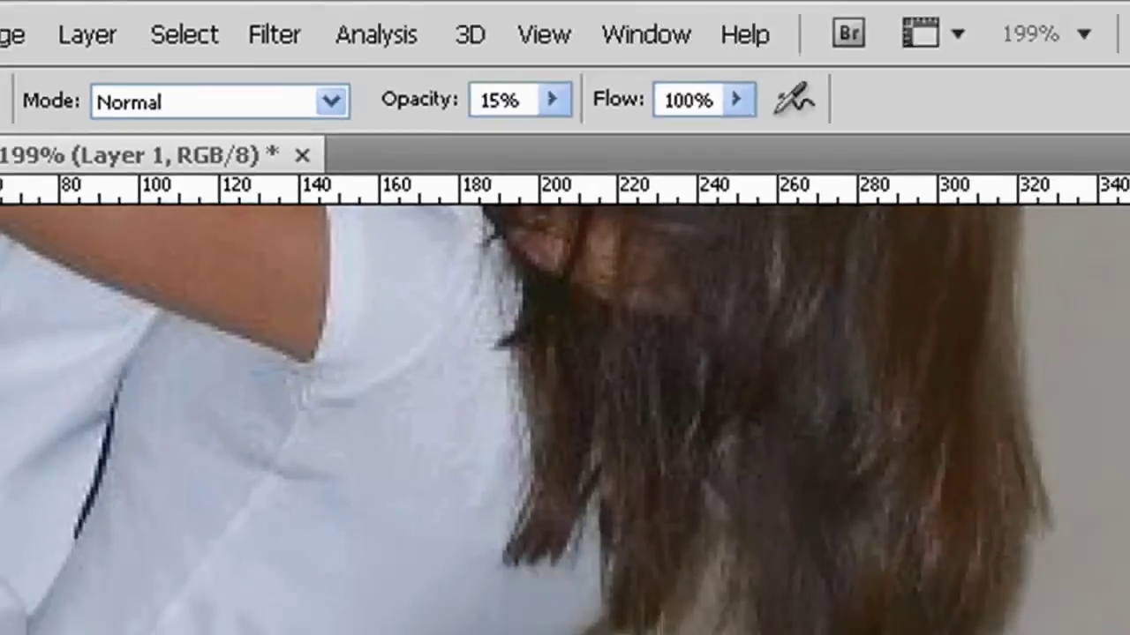
mouse_move(565, 238)
left_mouse_down()
mouse_move(574, 258)
mouse_move(658, 280)
left_mouse_up()
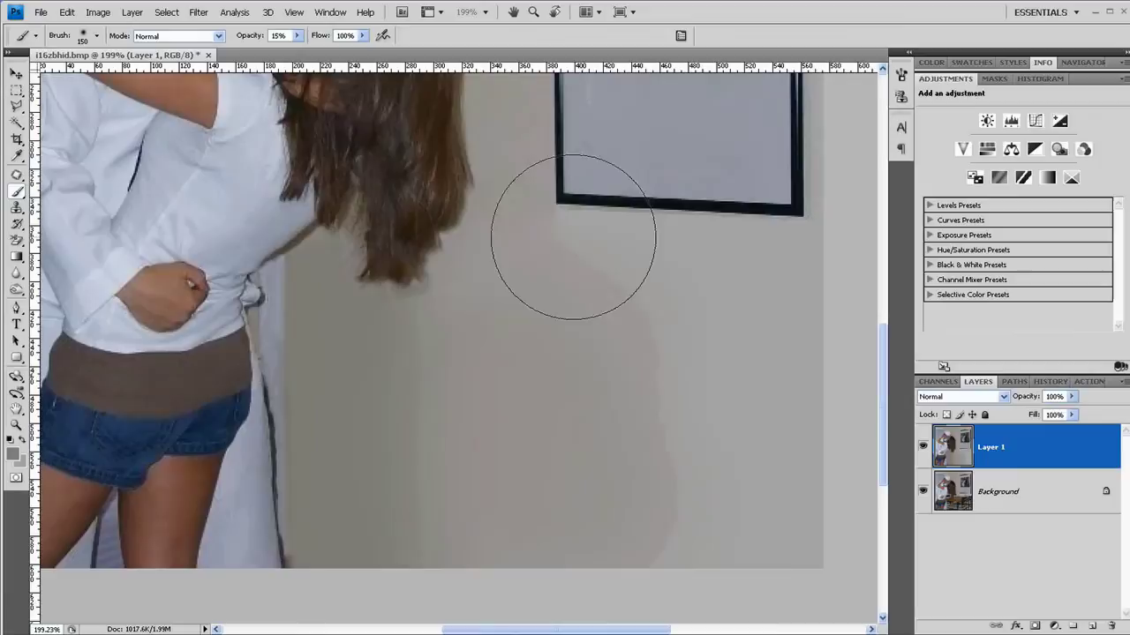
Reduce the brush to 30 px and paint wall colour closely beneath the frame's lower corner nearest the couple
left_click_drag(517, 172, 769, 326)
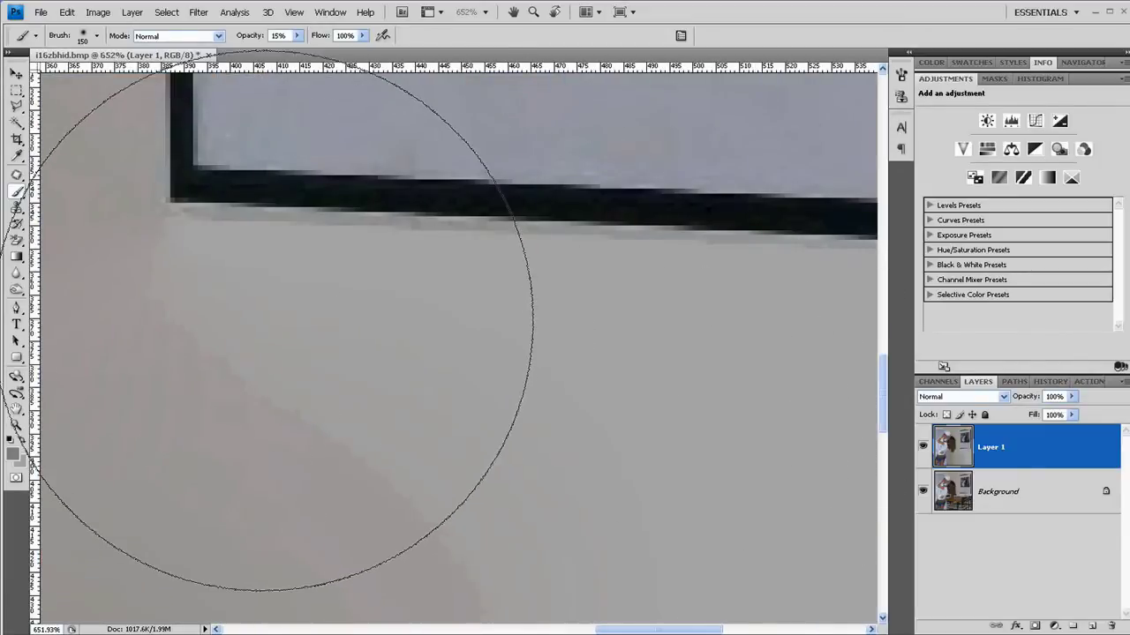
key("bracketleft")
key("bracketleft")
key("bracketleft")
key("bracketleft")
key("bracketleft")
key("bracketleft")
key("bracketleft")
key("bracketleft")
key("bracketleft")
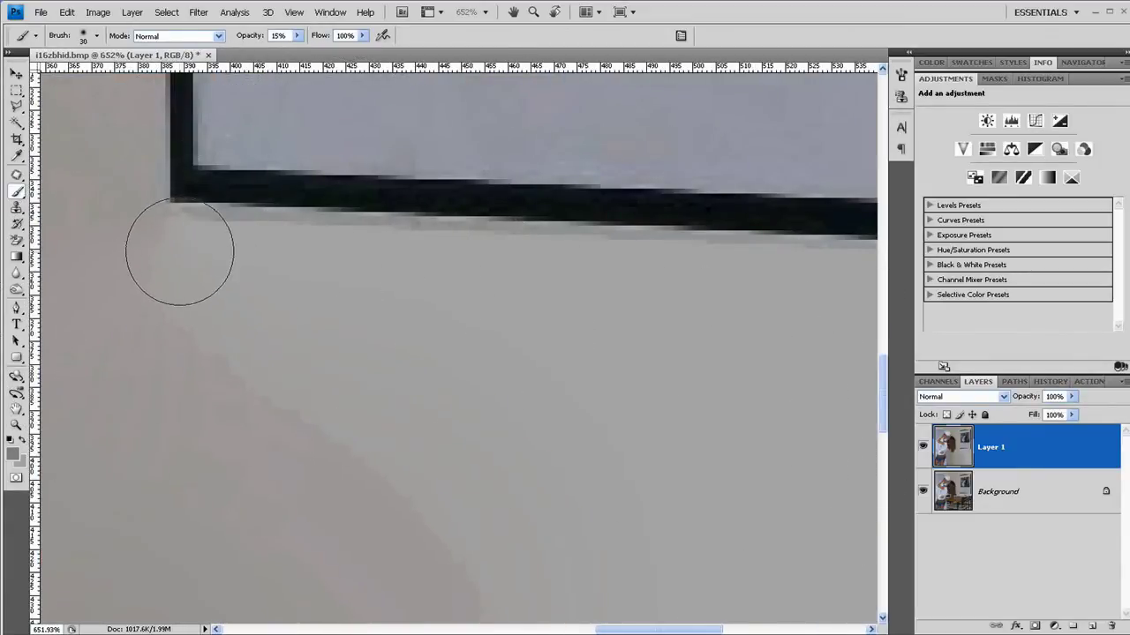
mouse_move(181, 251)
left_mouse_down()
mouse_move(231, 234)
mouse_move(210, 257)
mouse_move(250, 253)
left_mouse_up()
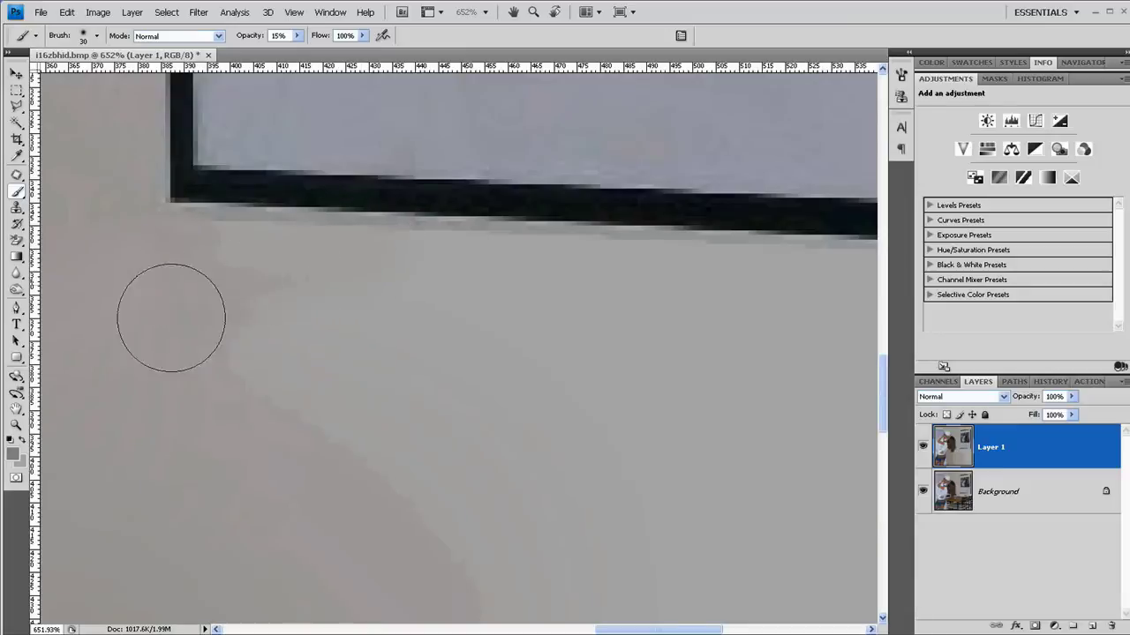
Enlarge the brush to 100 px and blend the wall between the hair tips and the picture frame
key("ctrl+minus")
key("ctrl+minus")
key("ctrl+minus")
key("ctrl+minus")
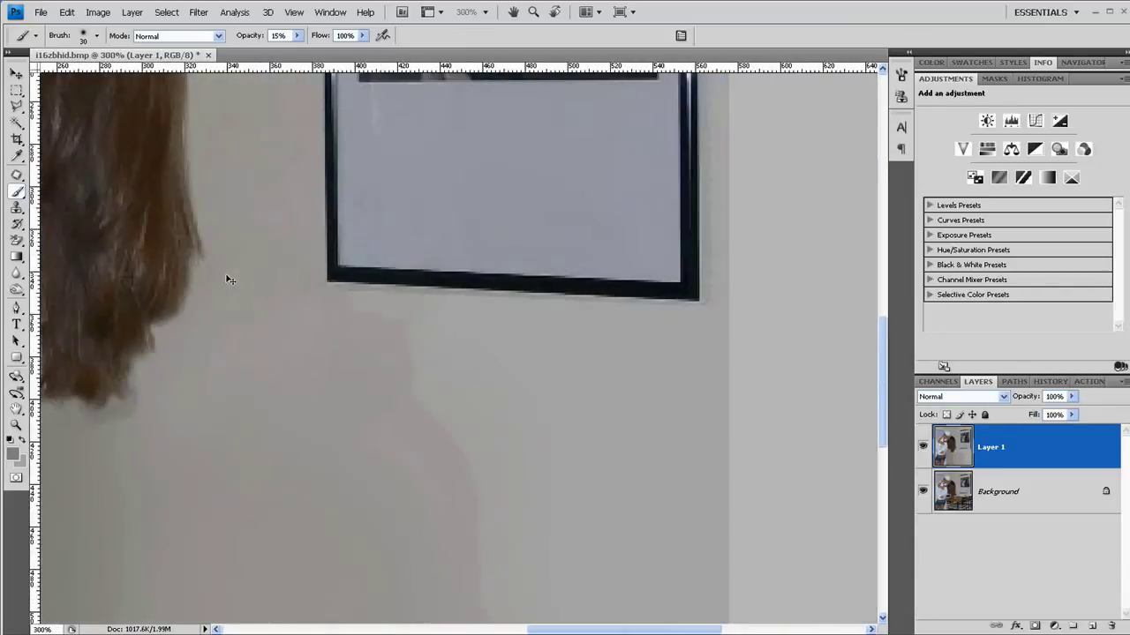
left_click_drag(383, 465, 424, 353)
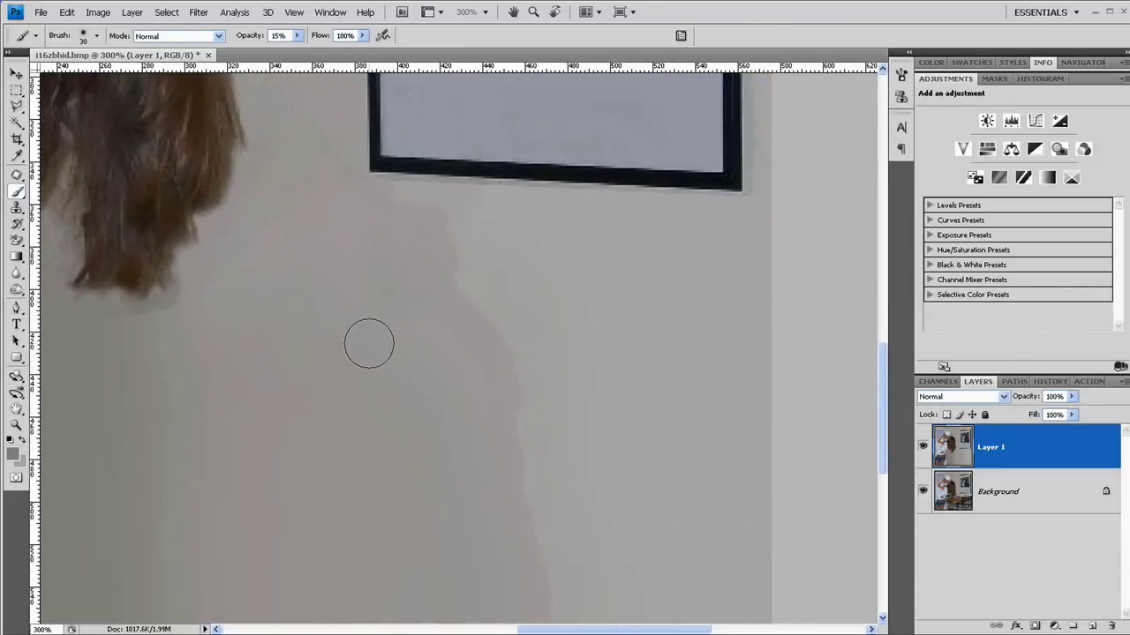
key("ctrl+minus")
key("bracketright")
key("bracketright")
key("bracketright")
key("bracketright")
key("bracketright")
key("bracketright")
key("bracketright")
left_click_drag(285, 283, 456, 456)
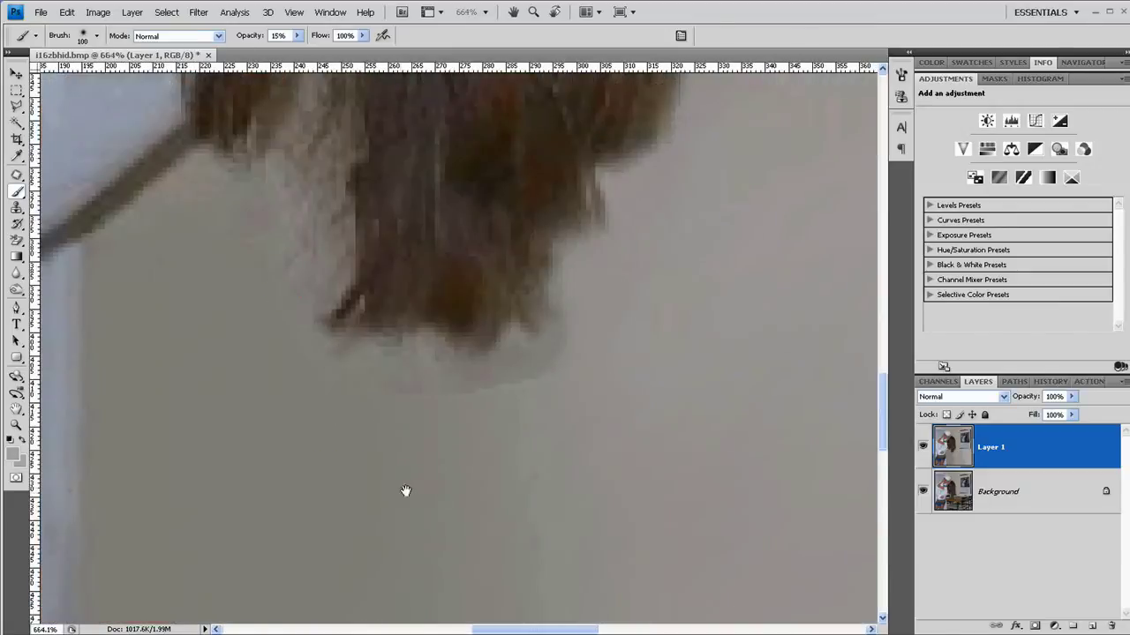
Shrink the brush and soften the smudge beneath the hair tips with sampled wall colour
key("bracketleft")
key("bracketleft")
key("bracketleft")
key("bracketleft")
key("bracketleft")
key("bracketleft")
key("bracketleft")
key("bracketleft")
key("bracketleft")
Patch the remaining smudge directly below the hair tips with nearby plain wall, and deselect
left_click(16, 176)
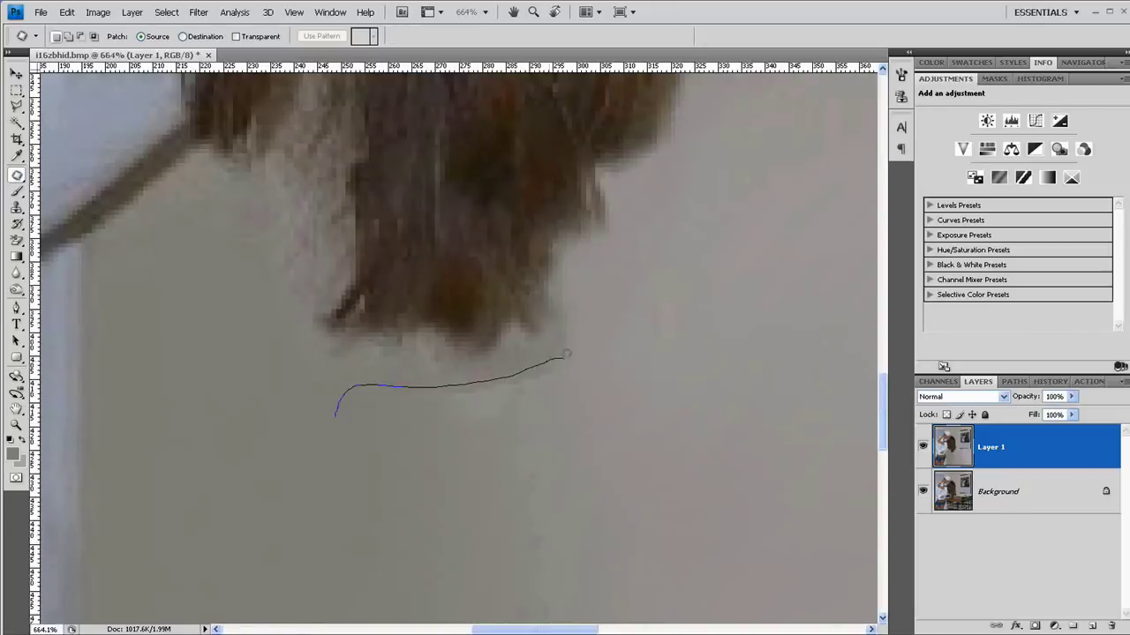
mouse_move(565, 354)
left_mouse_down()
mouse_move(369, 466)
mouse_move(337, 413)
left_mouse_up()
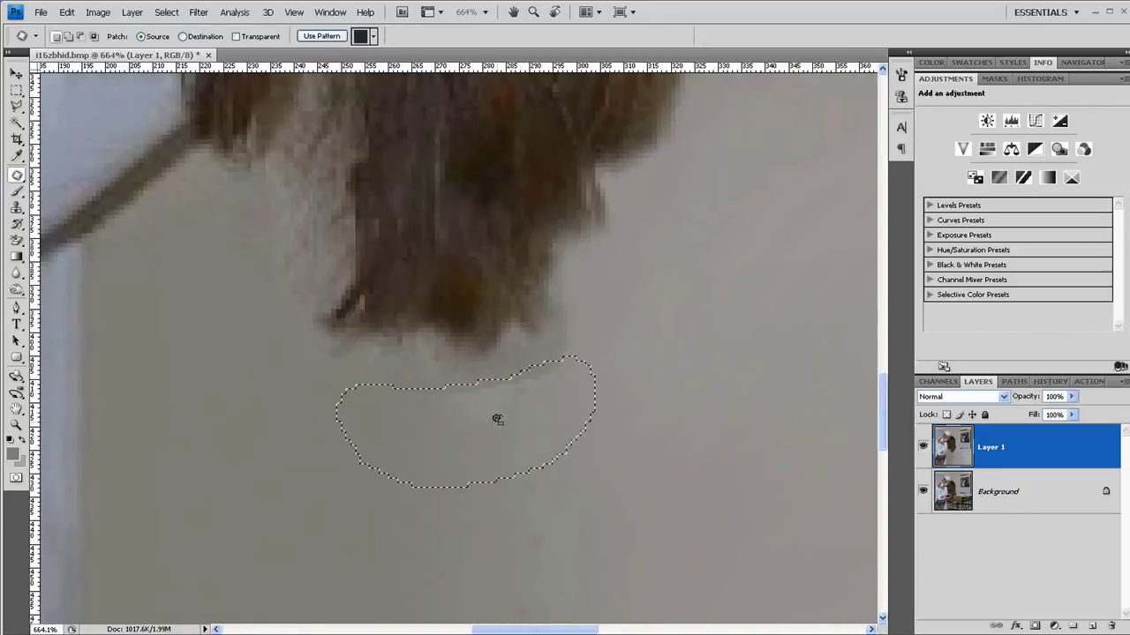
left_click_drag(445, 431, 638, 552)
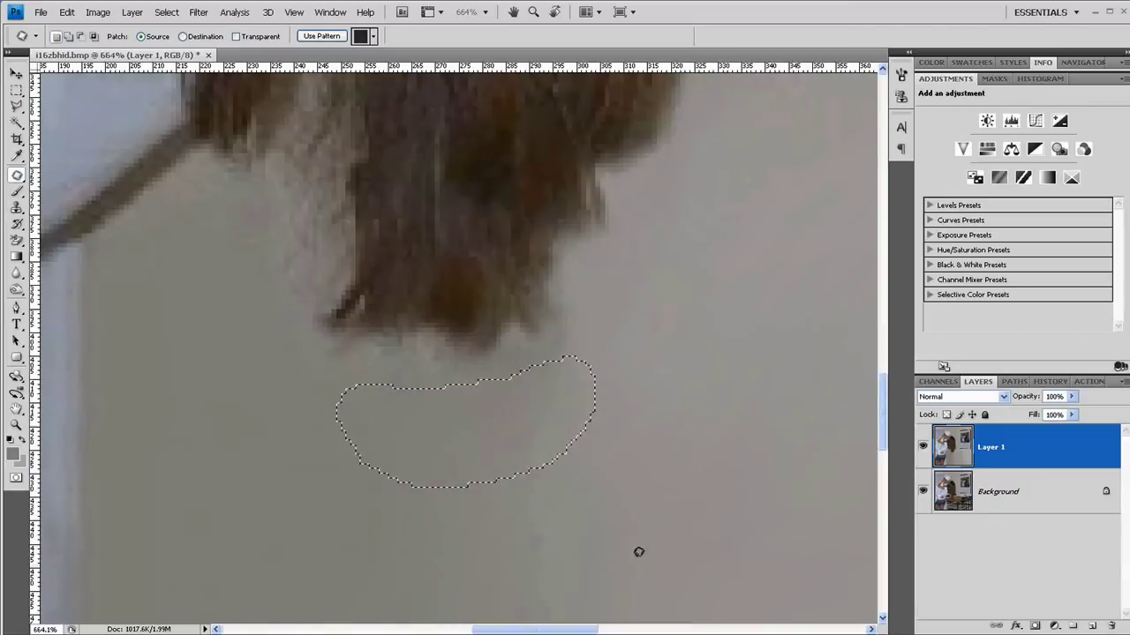
key("ctrl+d")
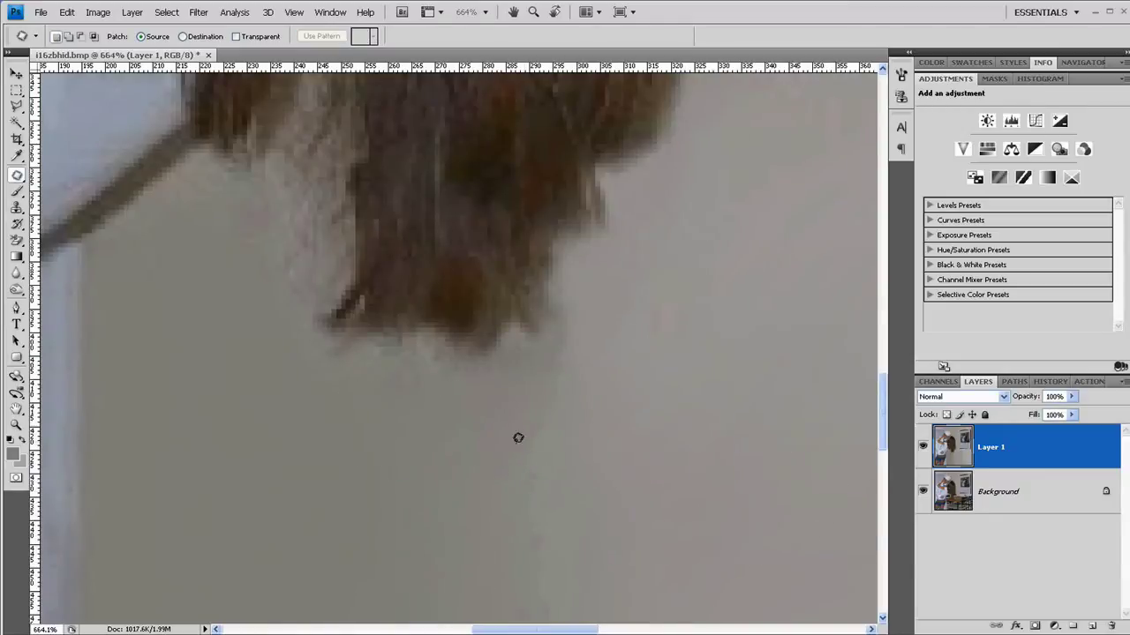
Patch the small wall blemishes between the hair tips and the white trousers, and deselect
mouse_move(312, 350)
left_mouse_down()
mouse_move(206, 383)
mouse_move(208, 476)
left_mouse_up()
key("ctrl+d")
mouse_move(190, 322)
left_mouse_down()
mouse_move(281, 300)
mouse_move(247, 485)
left_mouse_up()
key("ctrl+d")
Examine the wall around the hair, hat and picture frame up close and at full view for remaining blemishes
key("ctrl+minus")
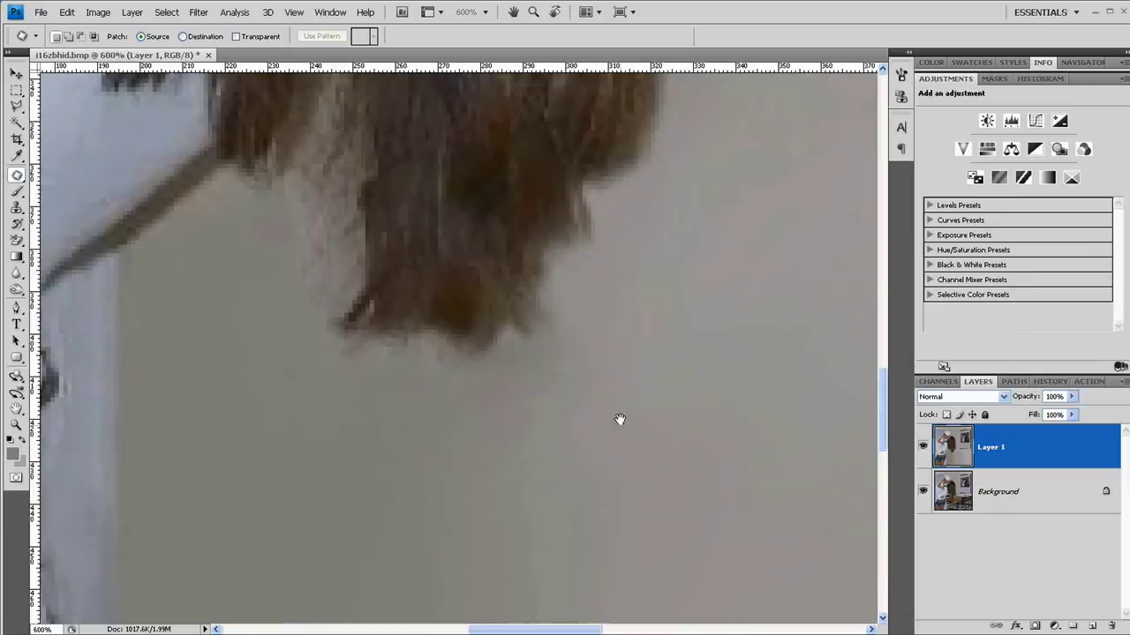
left_click_drag(625, 503, 479, 206)
left_click_drag(465, 274, 595, 549)
left_click_drag(574, 280, 426, 616)
left_click_drag(545, 305, 524, 352)
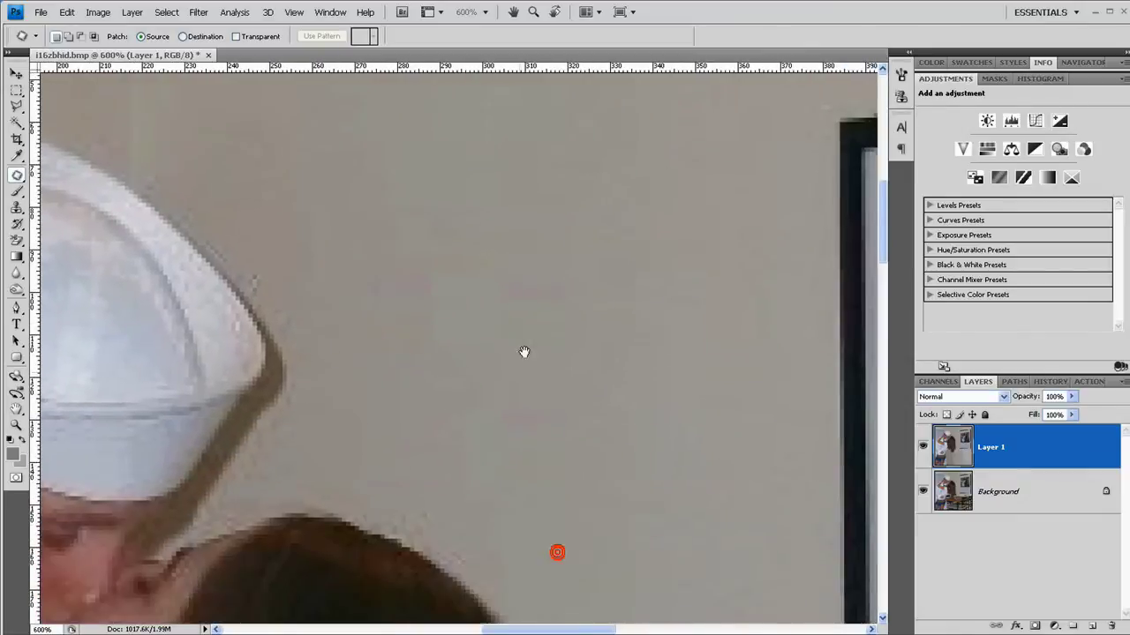
left_click_drag(521, 549, 541, 327)
key("ctrl+minus")
key("ctrl+minus")
key("ctrl+minus")
key("ctrl+minus")
key("ctrl+minus")
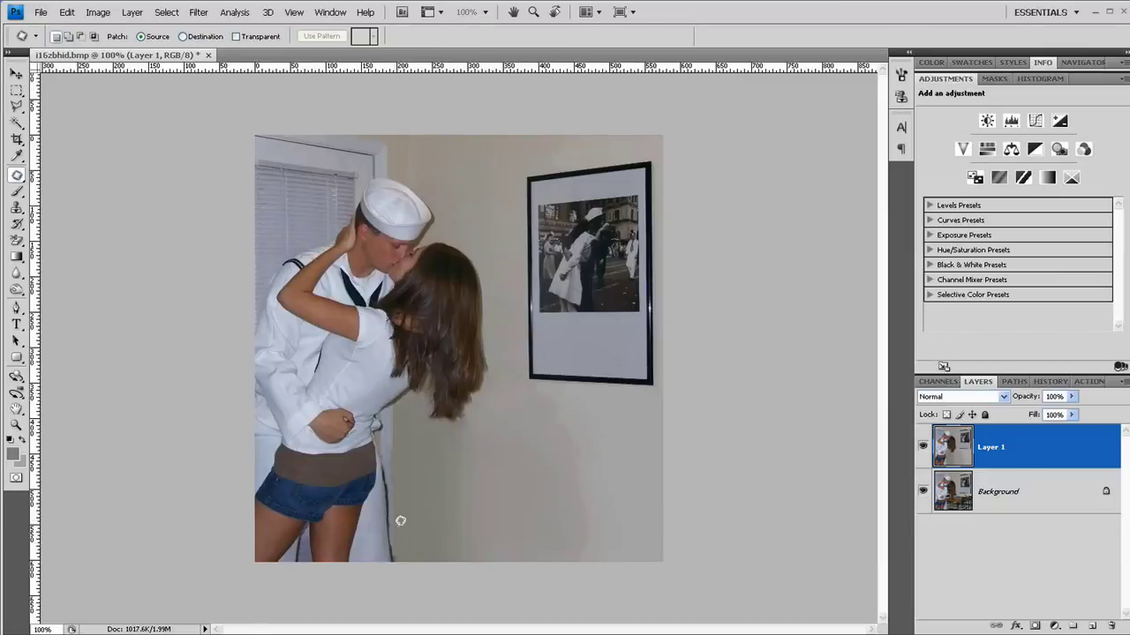
Select the rebuilt wall area with the Polygonal Lasso, following the trousers, hair tips and lower edge of the frame
key("l")
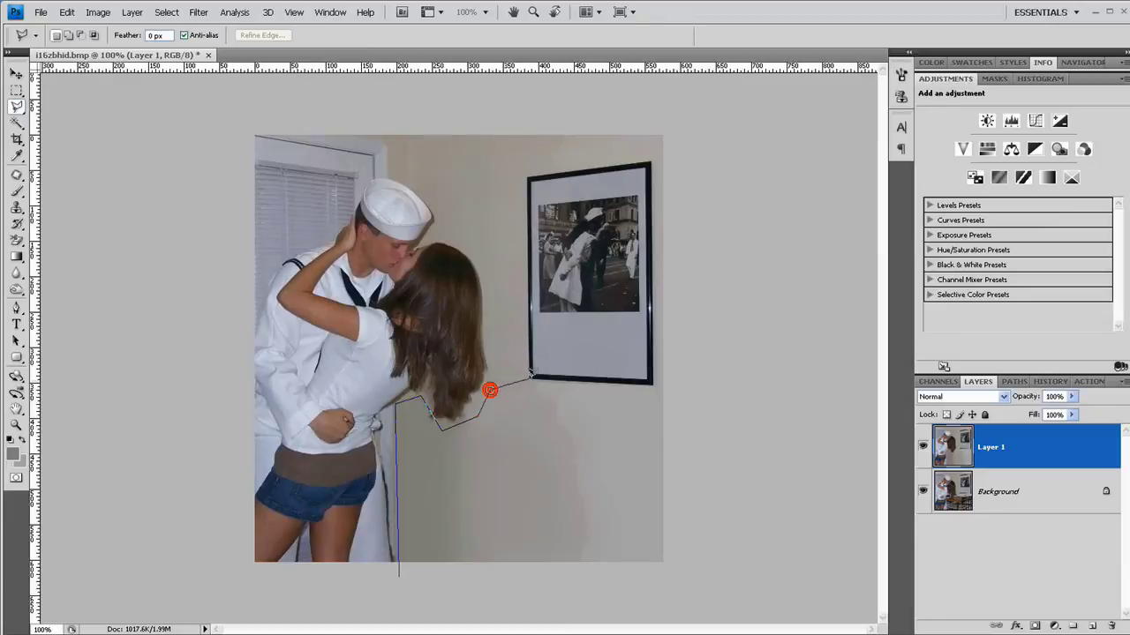
left_click(719, 531)
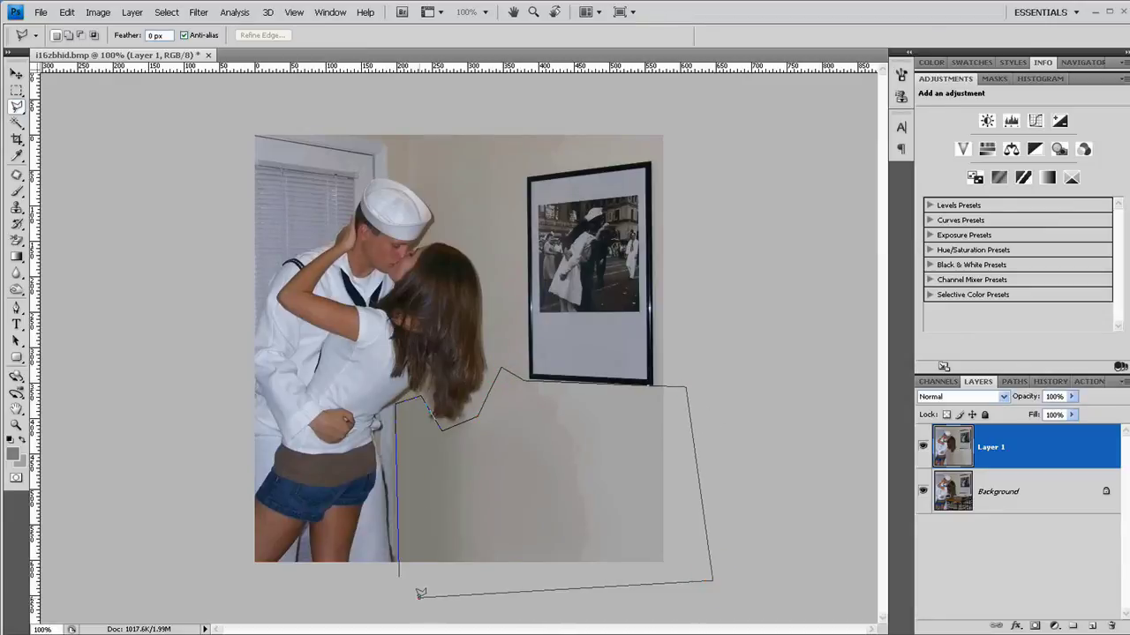
left_click(399, 575)
Feather the wall selection by 3 pixels and copy it onto a new layer
left_click(167, 13)
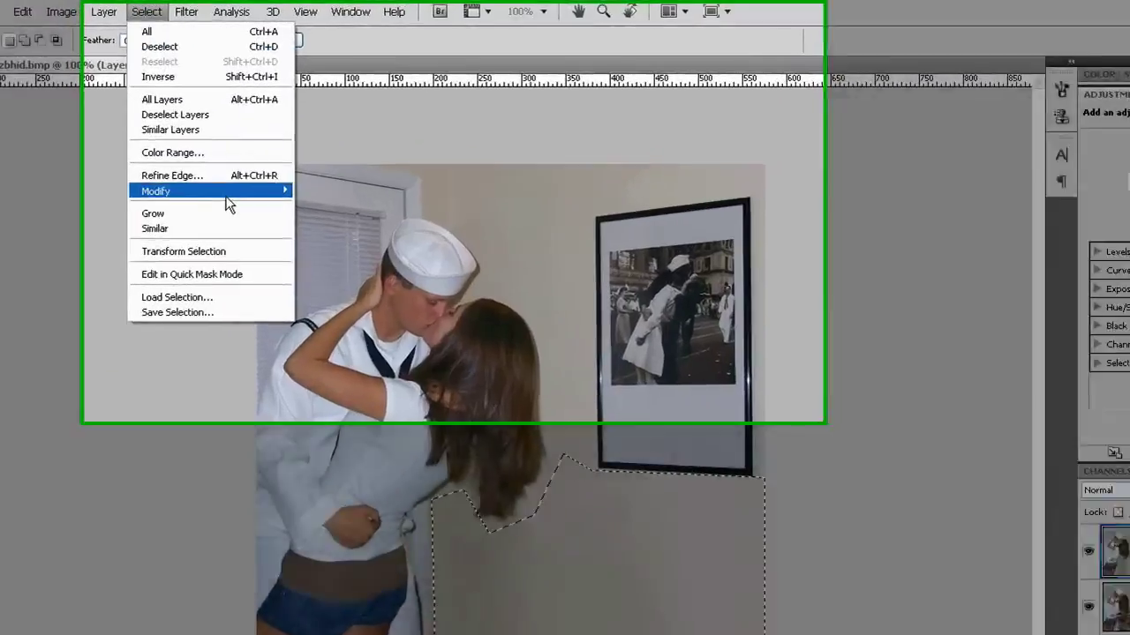
mouse_move(265, 158)
left_click(325, 205)
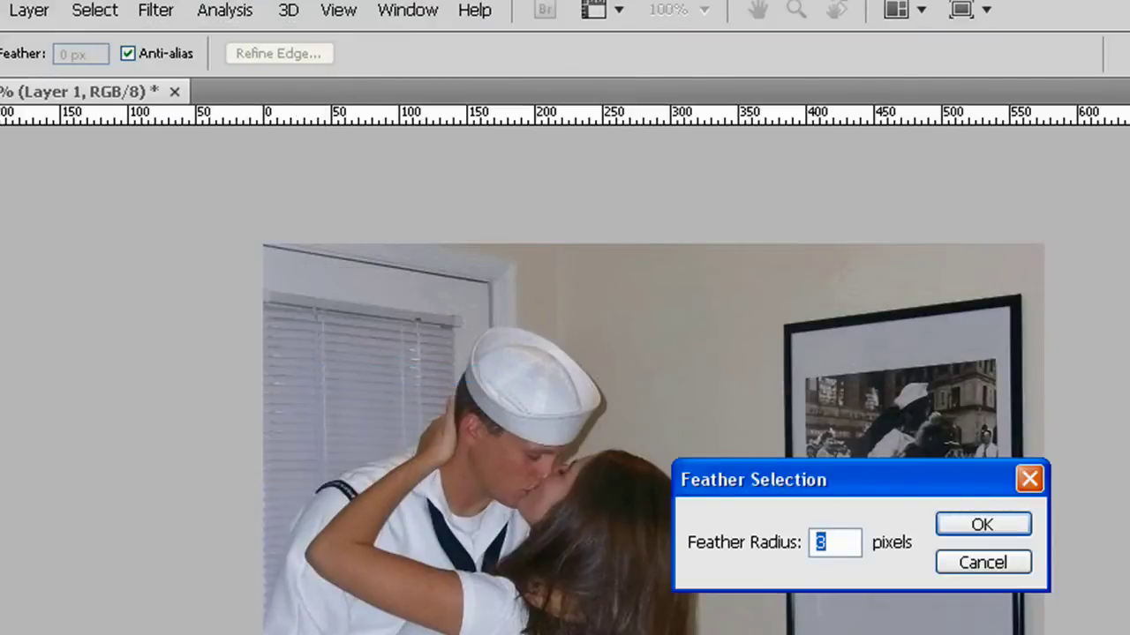
left_click(1003, 522)
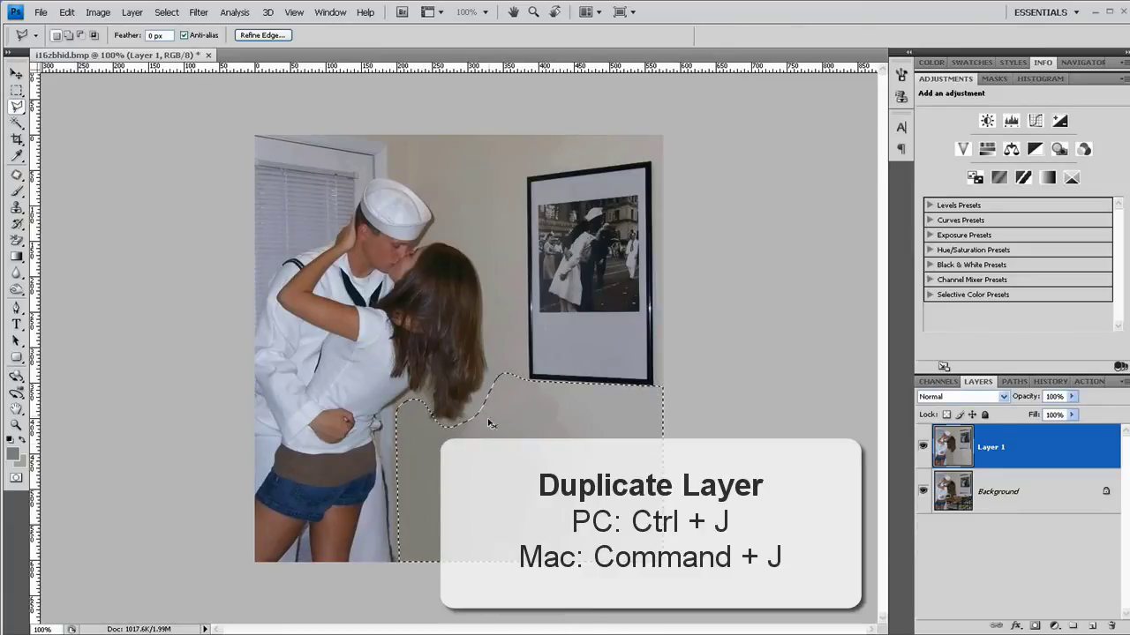
key("ctrl+j")
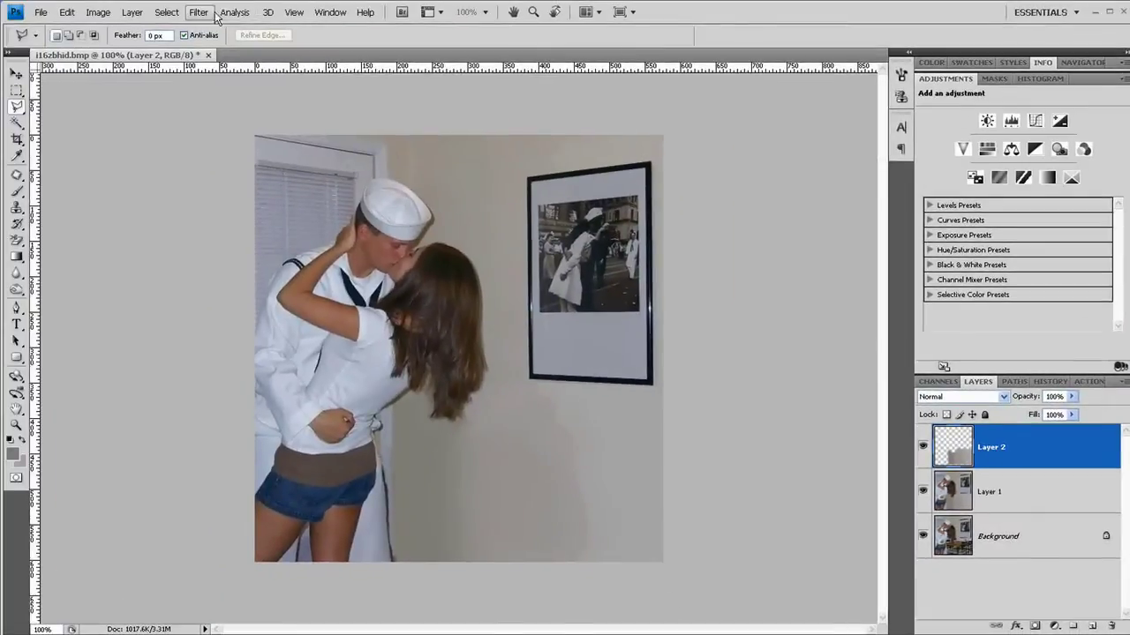
Start the Add Noise filter on Layer 2 with monochromatic Gaussian noise at 0.2%
left_click(201, 12)
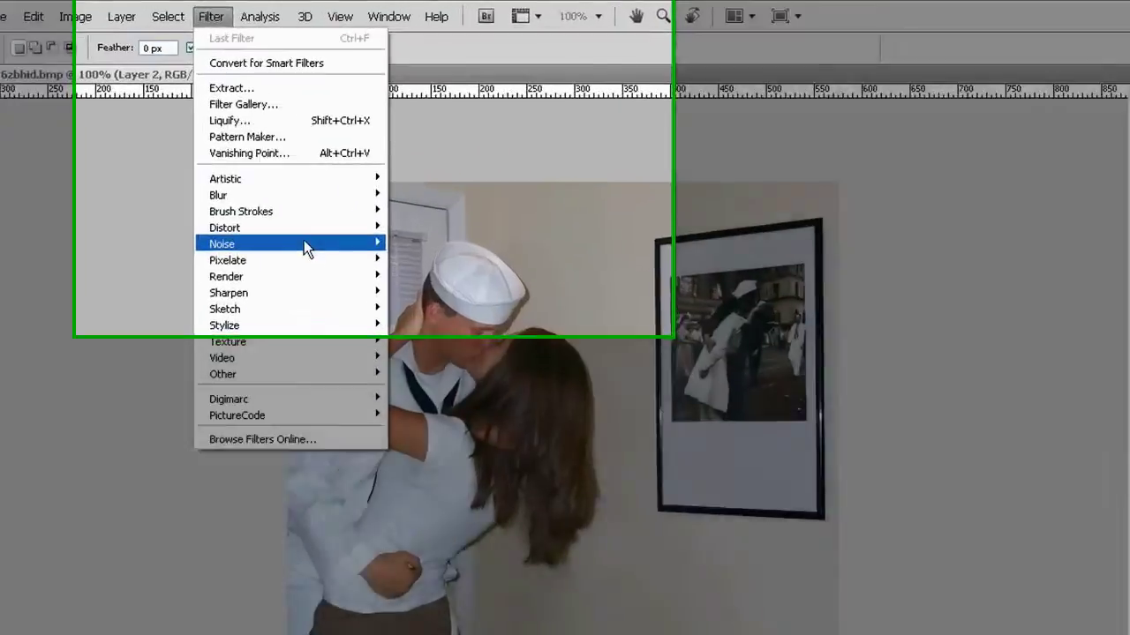
mouse_move(257, 180)
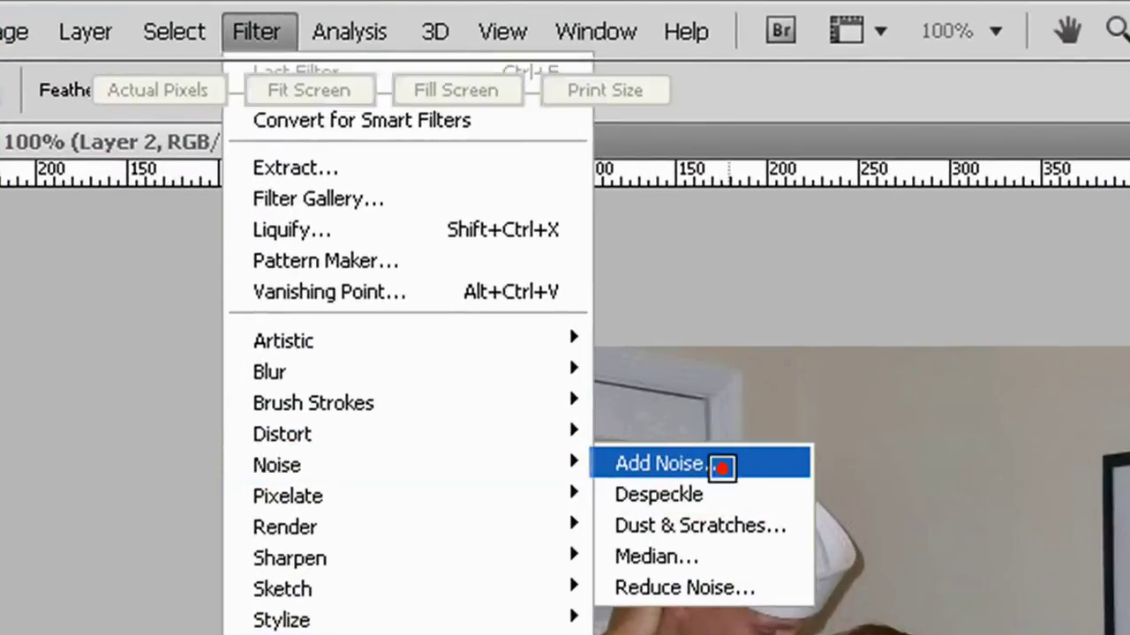
left_click(722, 466)
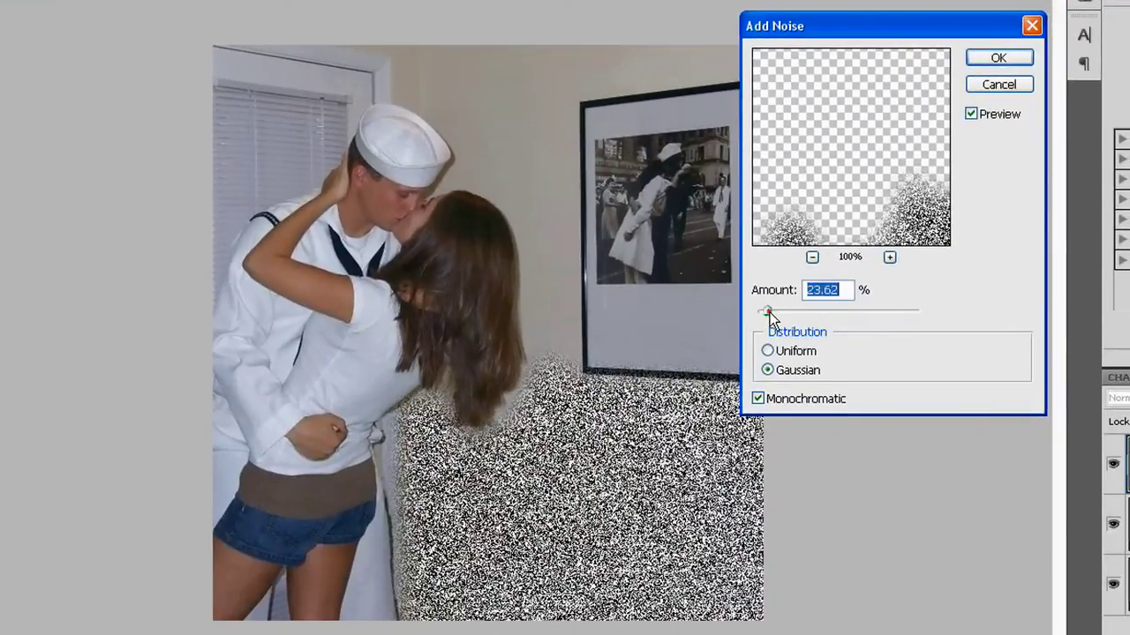
left_click_drag(769, 312, 758, 312)
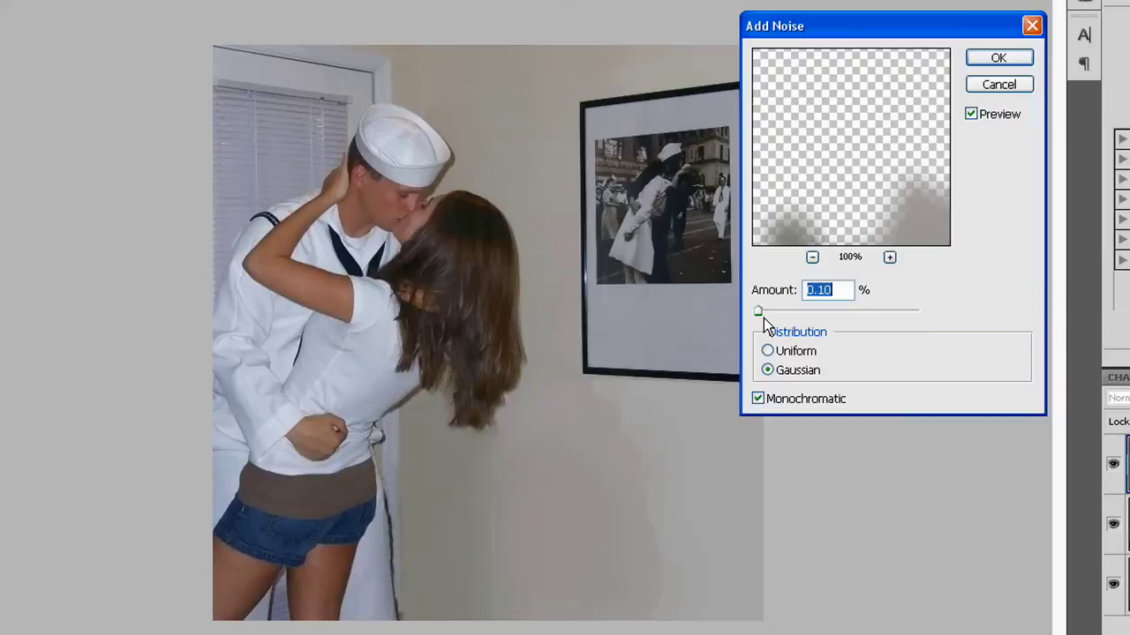
left_click_drag(838, 291, 774, 308)
Compare the rebuilt wall's grain with the original wall beside the frame and hair up close, and apply the noise
left_click(646, 554, "ctrl")
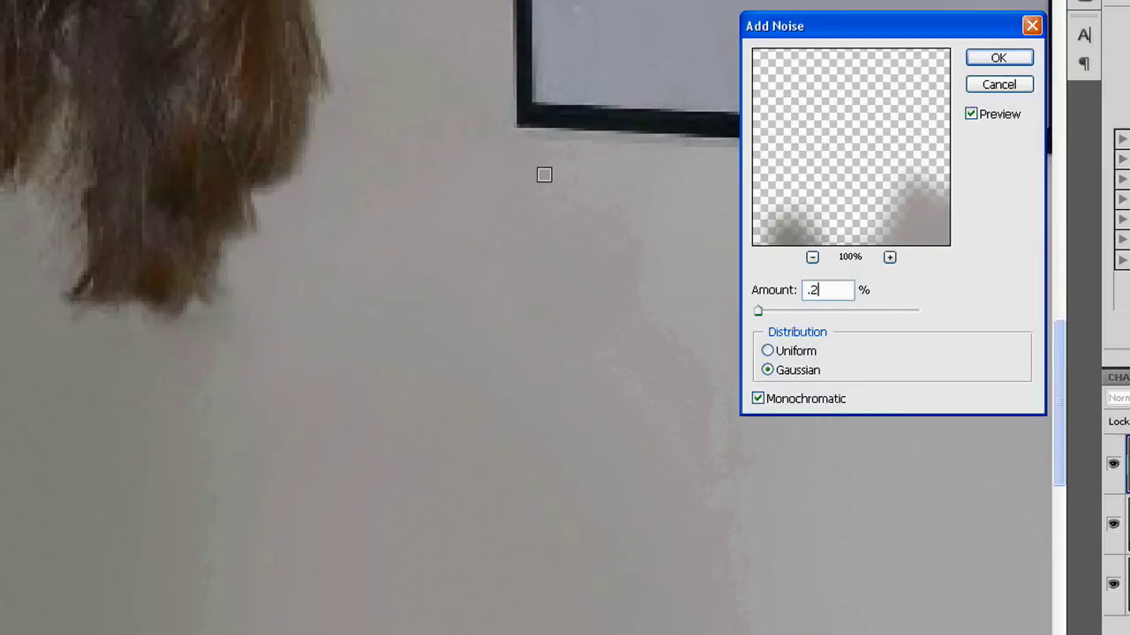
left_click_drag(547, 163, 570, 303)
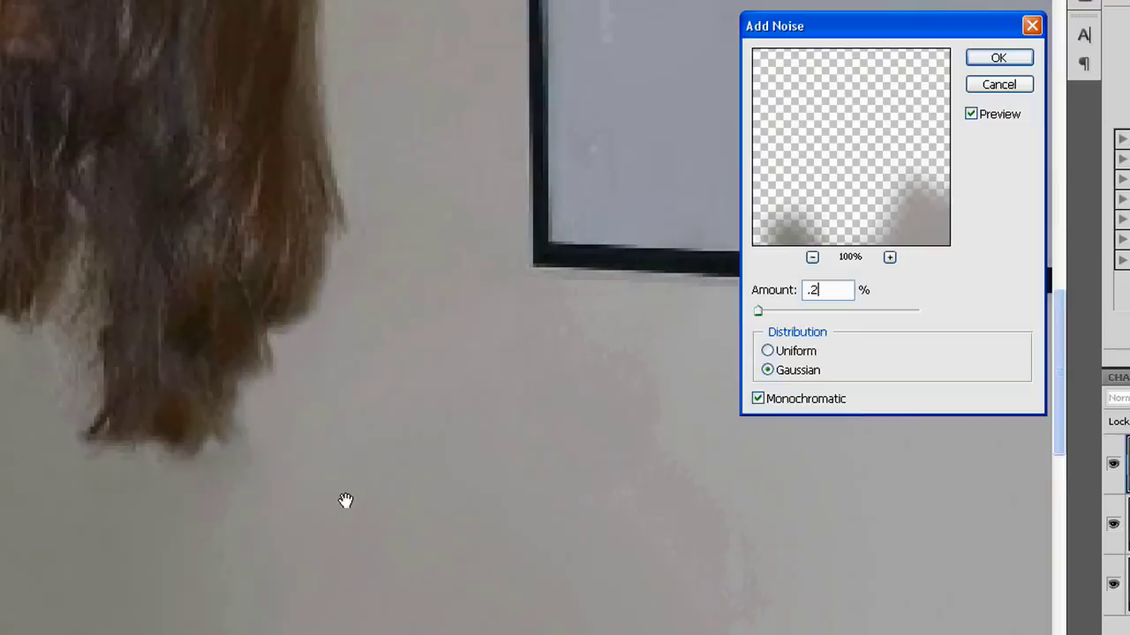
left_click_drag(345, 500, 472, 184)
left_click_drag(578, 489, 474, 550)
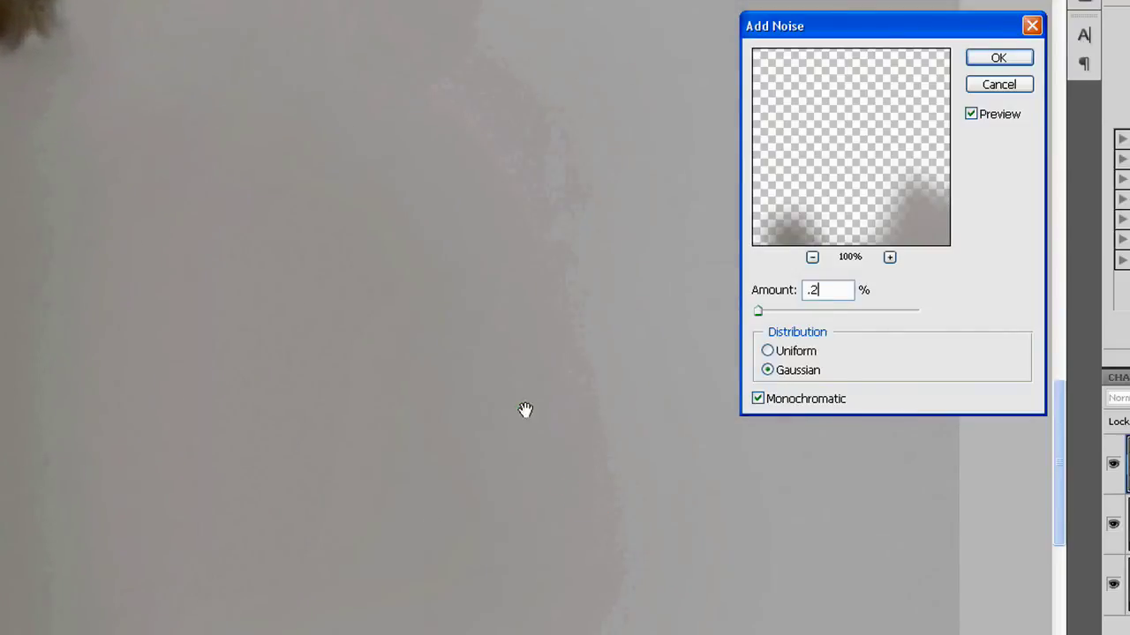
left_click_drag(525, 409, 587, 535)
left_click_drag(408, 156, 602, 539)
left_click_drag(494, 267, 517, 634)
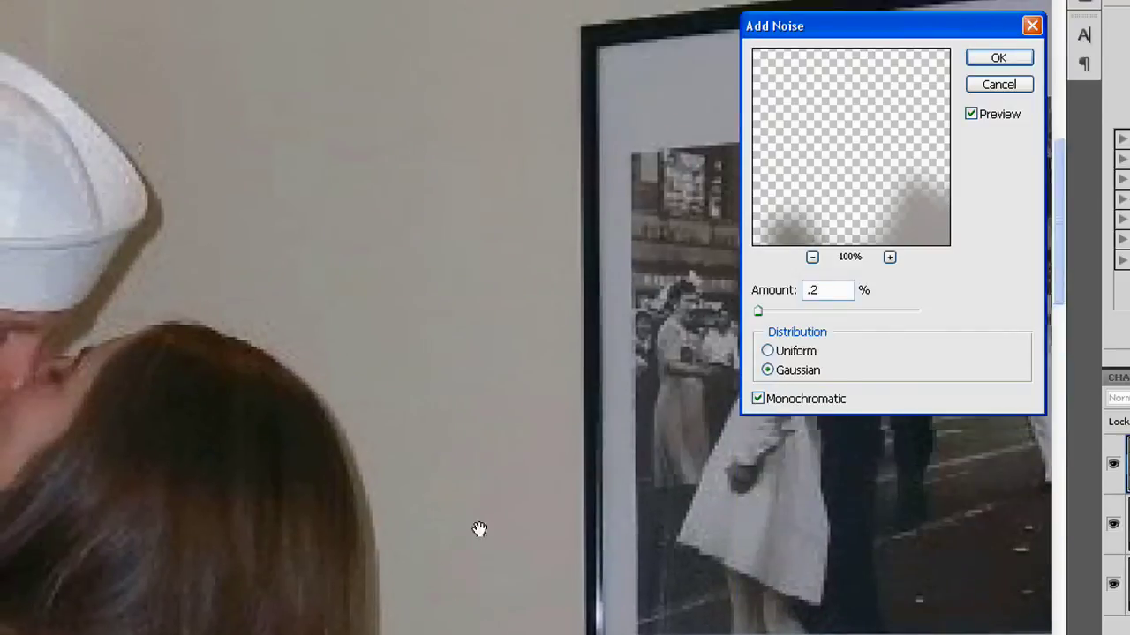
left_click_drag(552, 577, 434, 146)
left_click_drag(527, 600, 548, 304)
left_click_drag(531, 573, 619, 464)
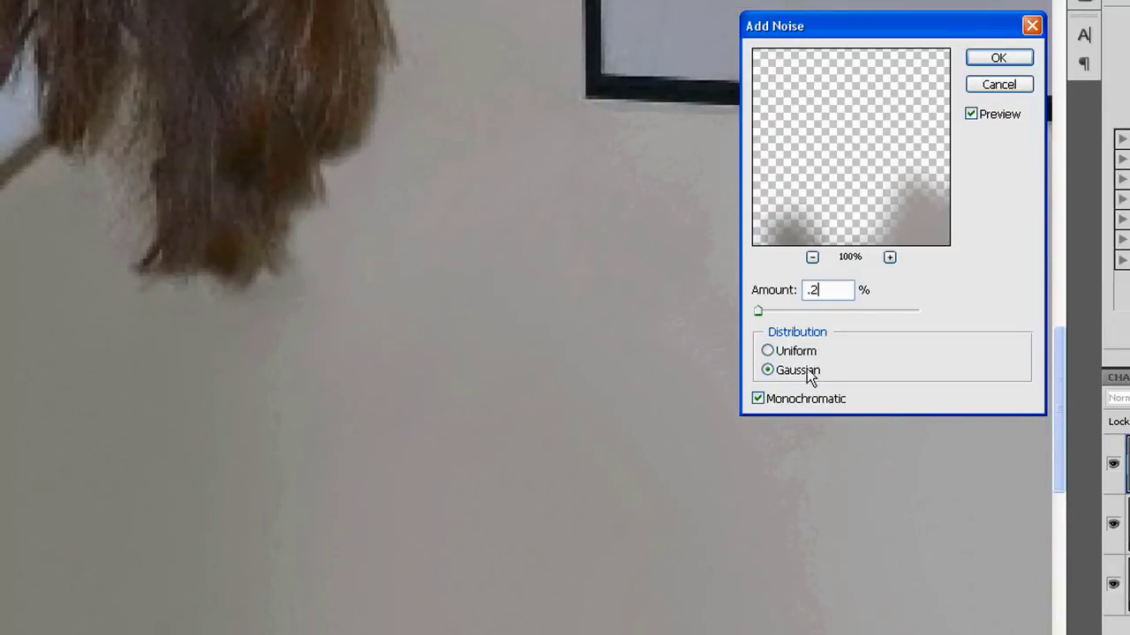
left_click(1003, 59)
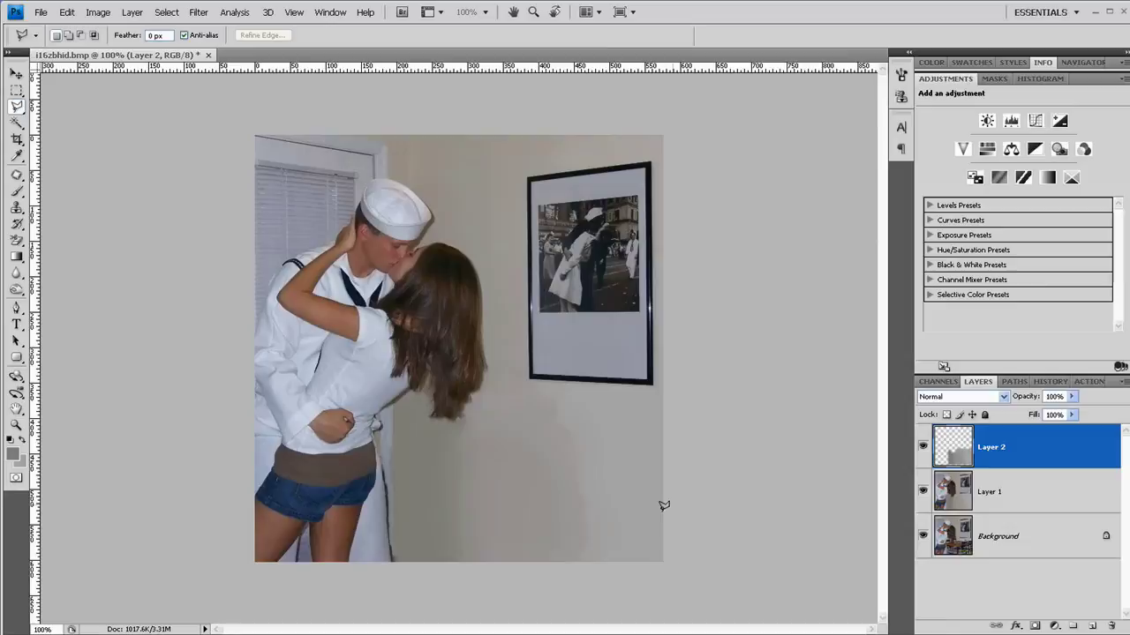
Blend the wall tones below the frame and hair using sampled wall colours and a 175-pixel brush at 10% opacity
key("b")
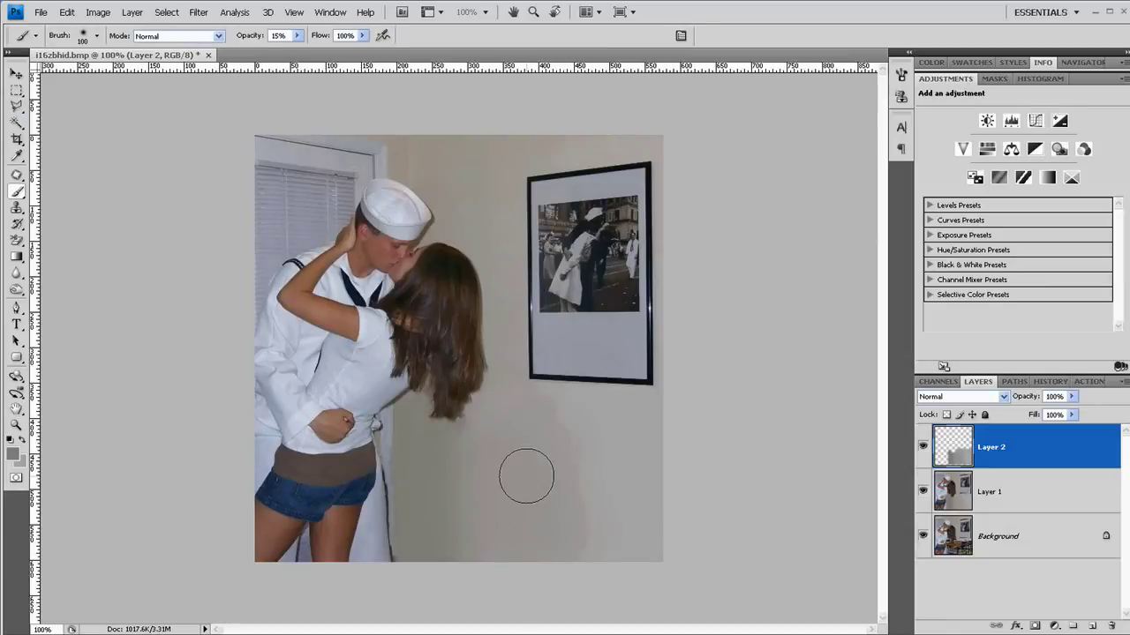
key("bracketright")
key("bracketright")
key("bracketright")
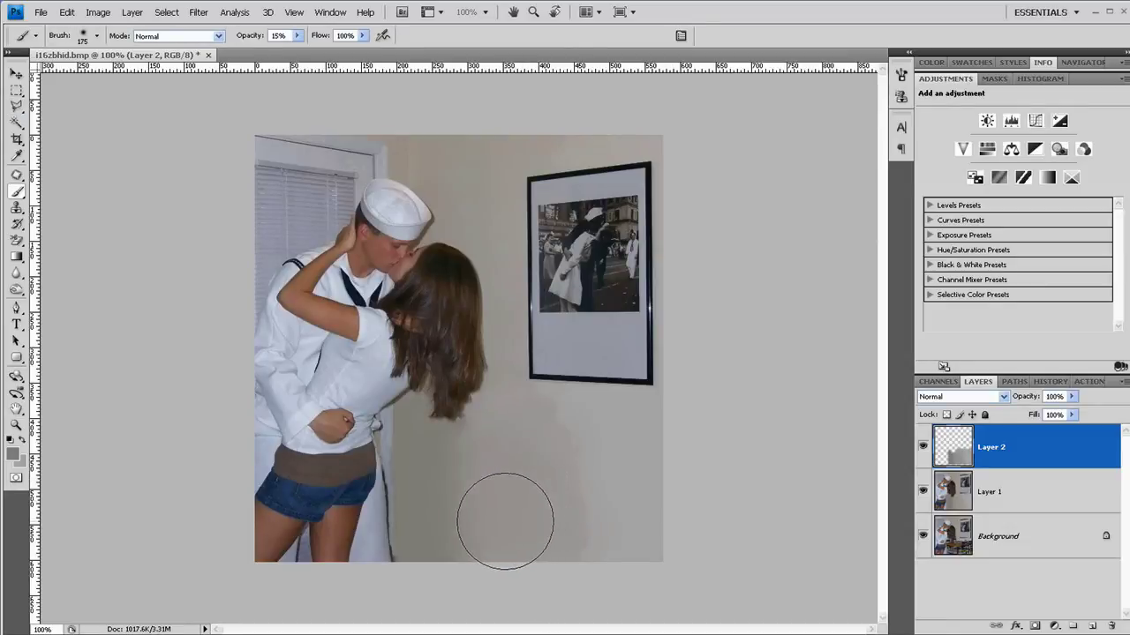
key("1")
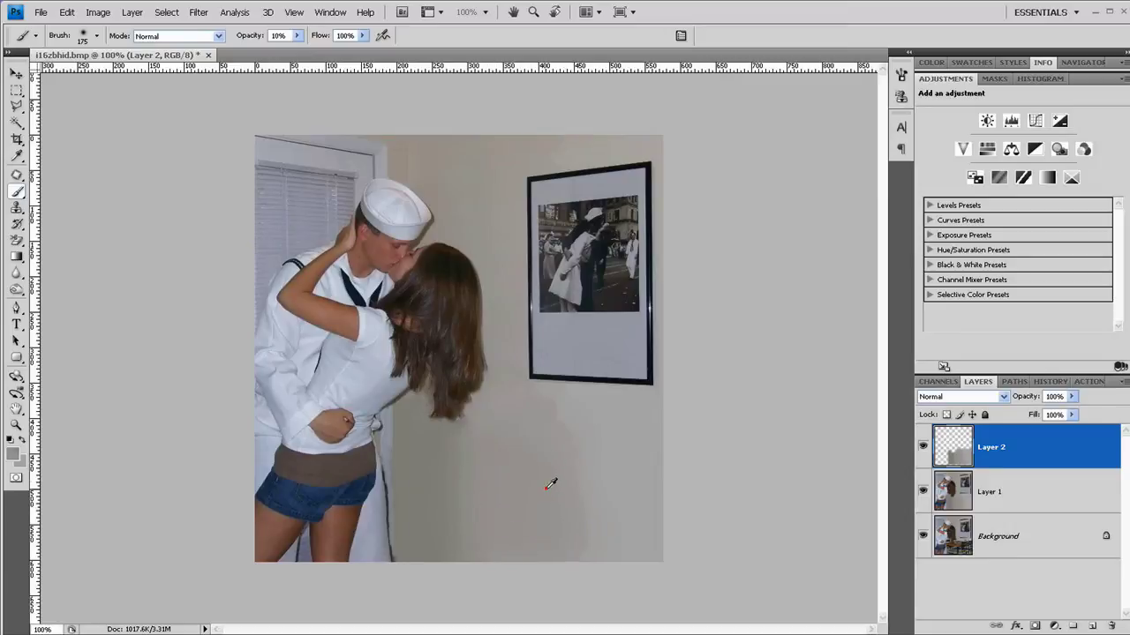
mouse_move(487, 506)
left_mouse_down()
mouse_move(487, 536)
mouse_move(589, 514)
mouse_move(618, 530)
mouse_move(635, 517)
mouse_move(578, 459)
mouse_move(621, 431)
left_mouse_up()
mouse_move(483, 464)
left_mouse_down()
mouse_move(442, 497)
mouse_move(469, 569)
mouse_move(451, 520)
mouse_move(468, 600)
left_mouse_up()
mouse_move(649, 533)
left_mouse_down()
mouse_move(604, 549)
mouse_move(616, 573)
mouse_move(628, 491)
left_mouse_up()
left_click_drag(665, 427, 651, 427)
left_click_drag(500, 392, 505, 378)
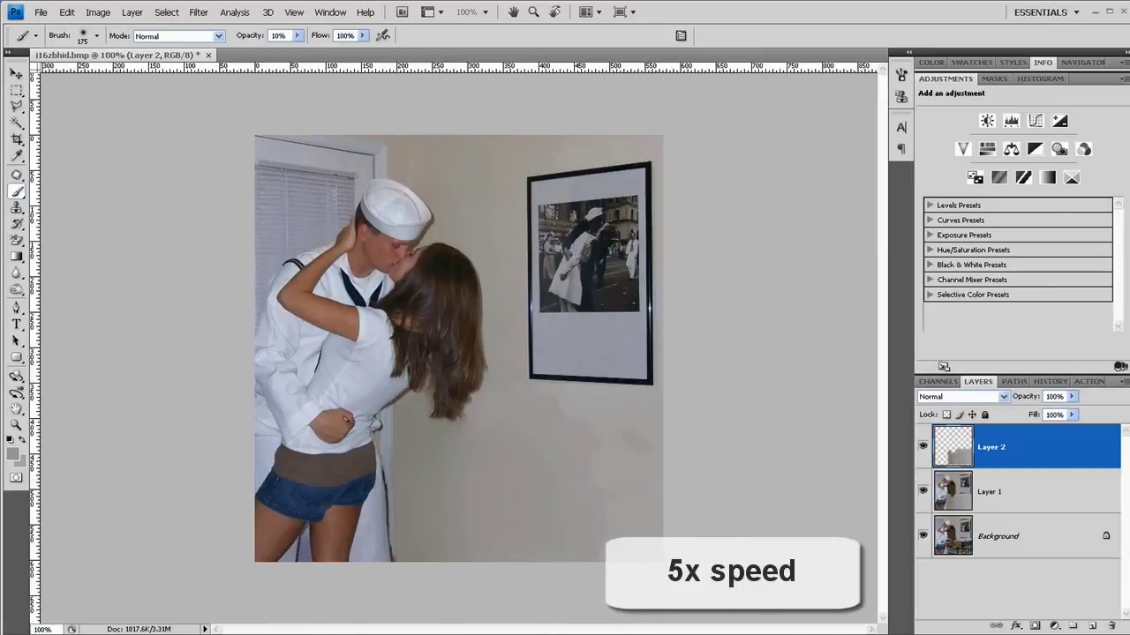
left_click_drag(454, 439, 447, 469)
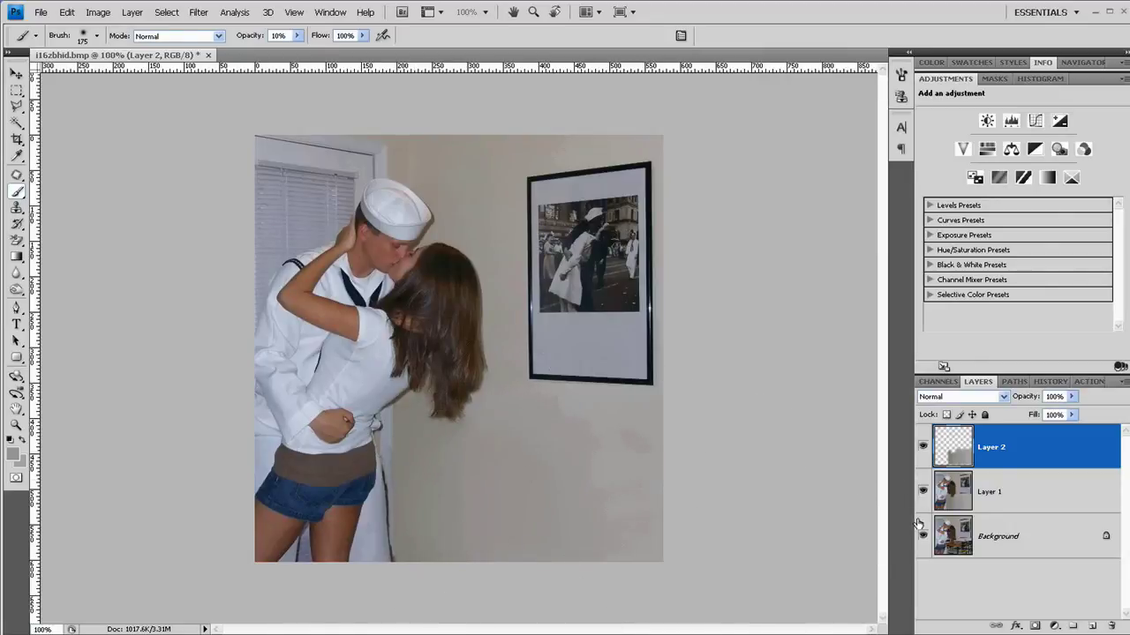
Toggle the retouched layers to compare with the original photo, checking the caption area inside the picture frame
left_click(923, 492)
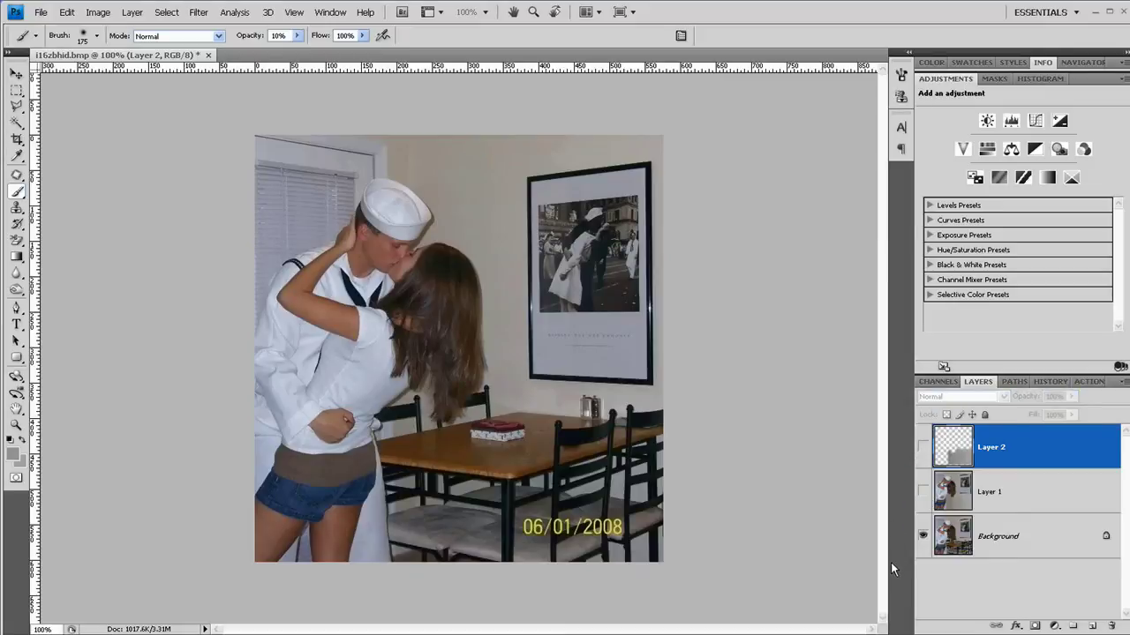
left_click(923, 491)
left_click(923, 448)
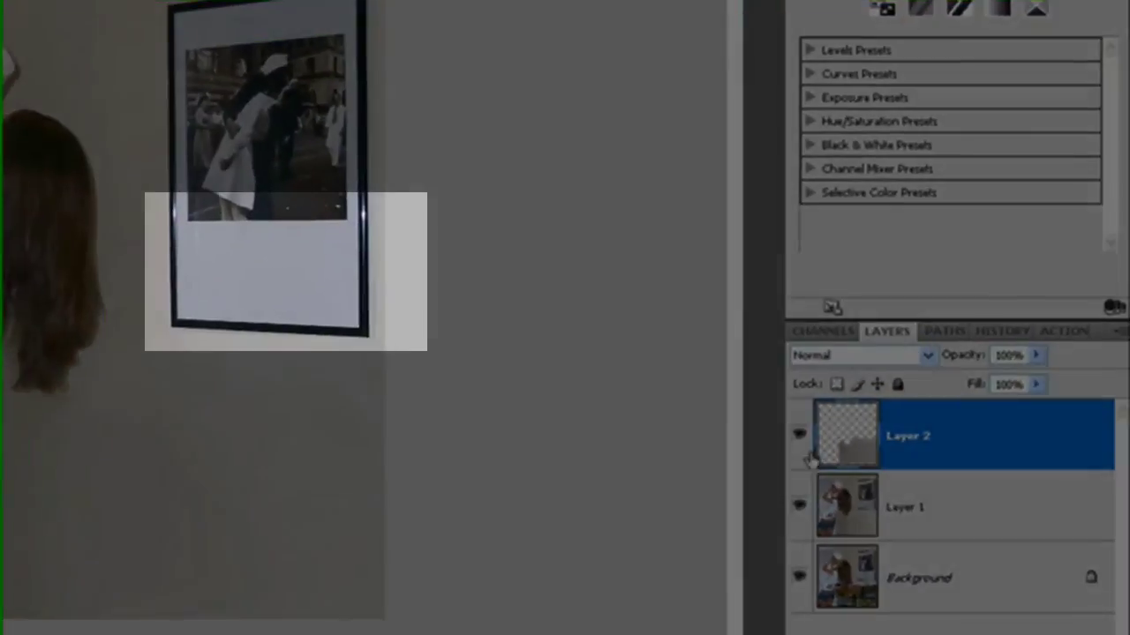
left_click(799, 508)
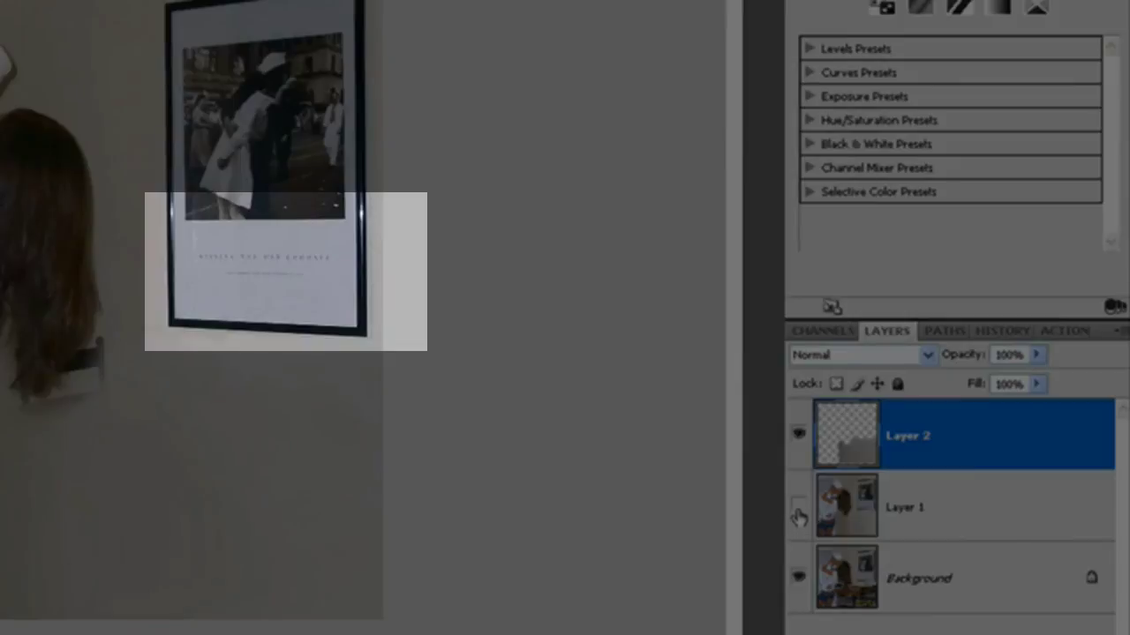
left_click(798, 508)
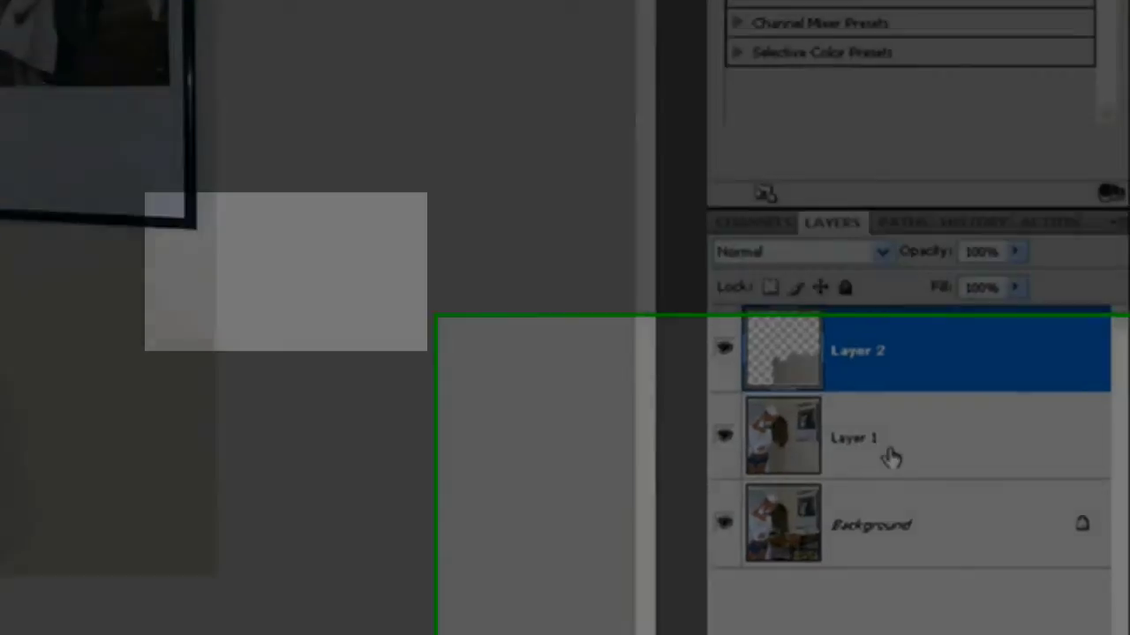
Add a layer mask to Layer 1 and paint it black with a 40-pixel brush at 100% opacity to restore the framed picture's caption
left_click(948, 522)
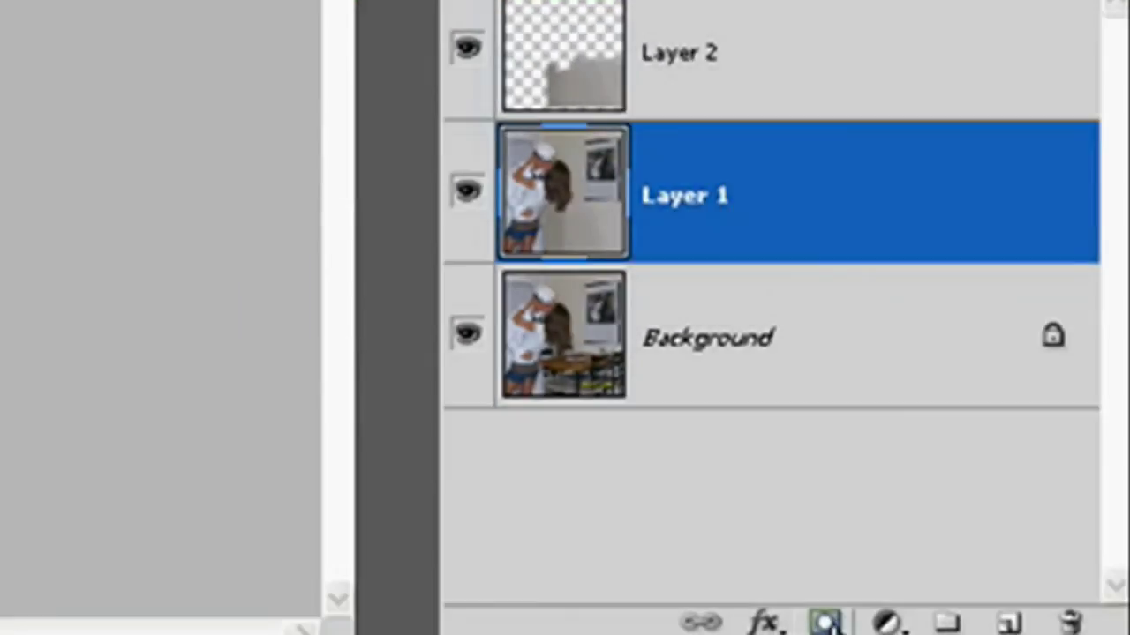
left_click(983, 634)
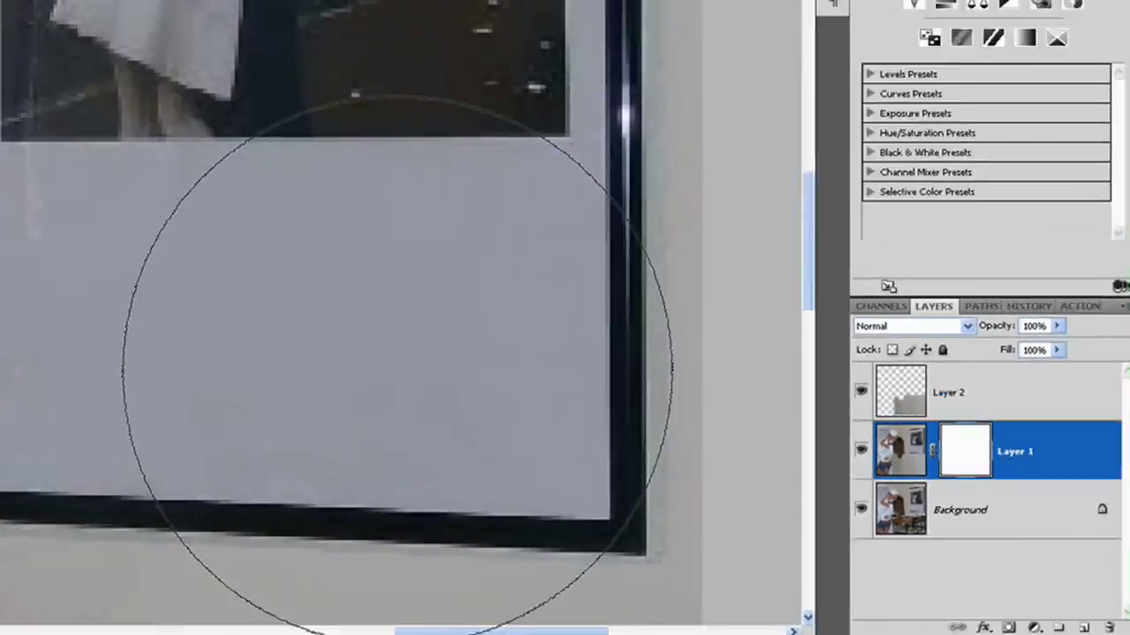
key("bracketleft")
key("bracketleft")
key("bracketleft")
key("bracketleft")
key("bracketleft")
key("bracketleft")
key("bracketleft")
key("bracketleft")
key("bracketleft")
key("bracketleft")
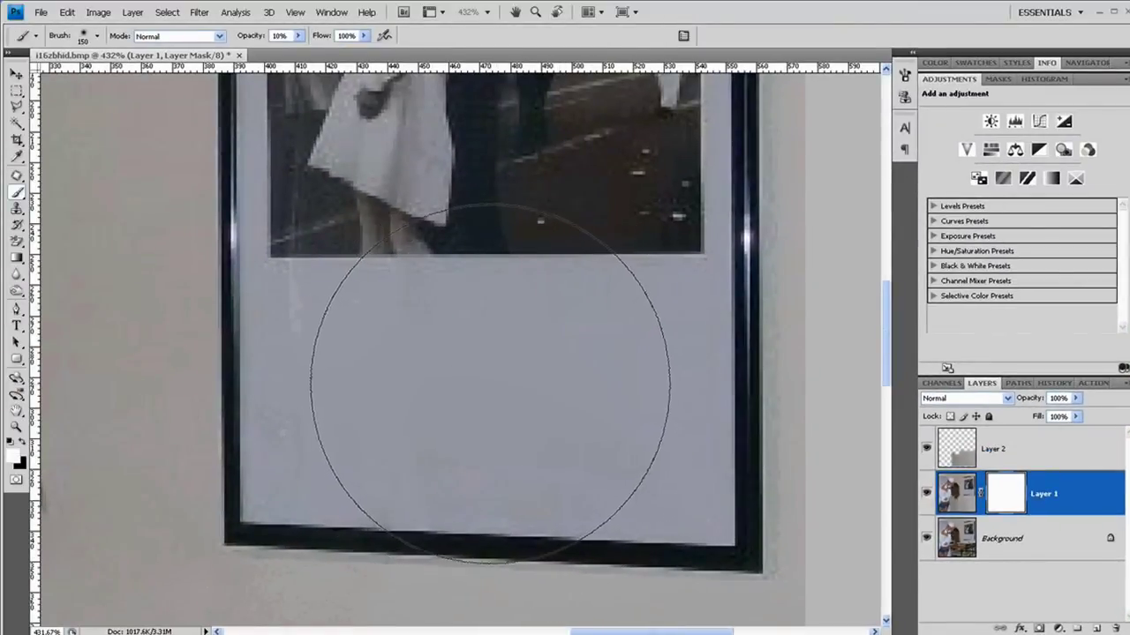
key("x")
key("0")
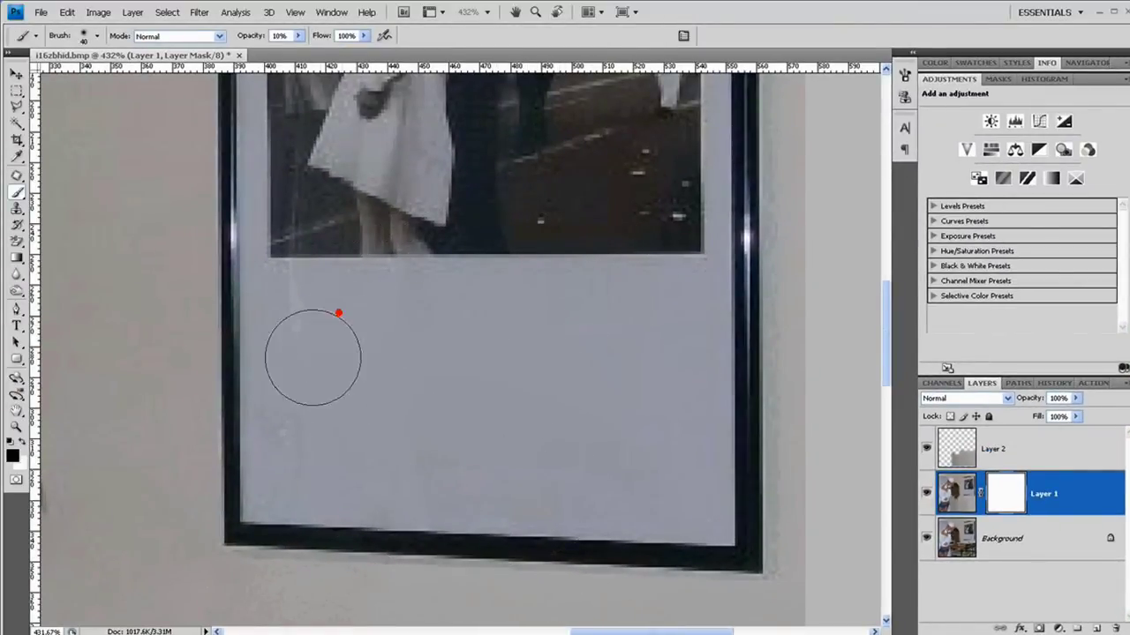
mouse_move(313, 358)
left_mouse_down()
mouse_move(553, 350)
mouse_move(358, 360)
mouse_move(282, 381)
mouse_move(427, 388)
left_mouse_up()
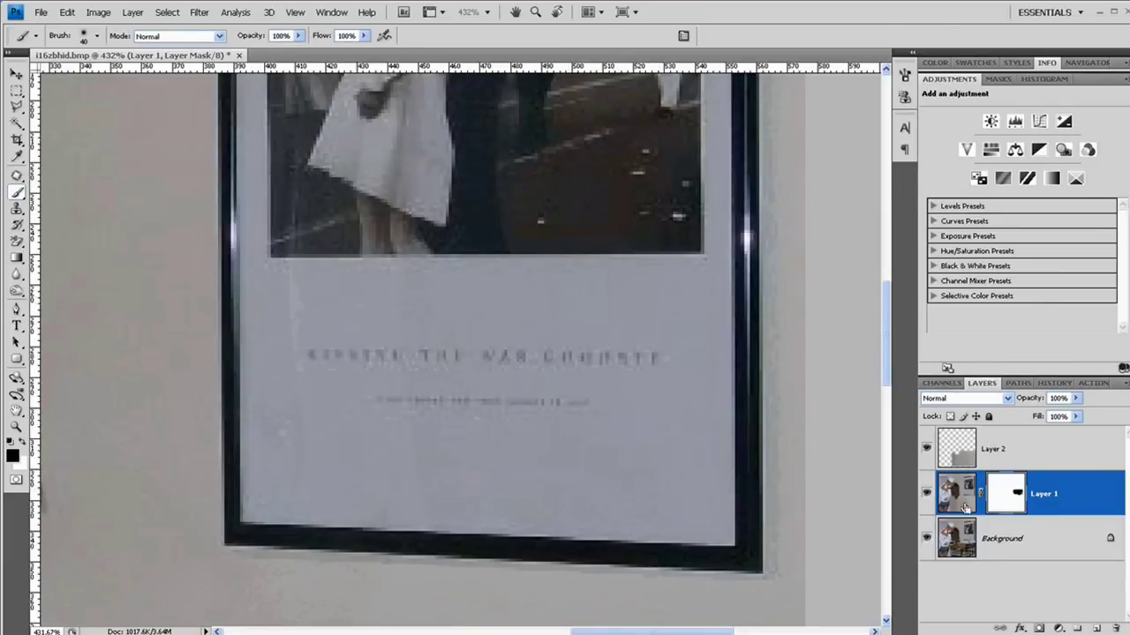
Add a Curves adjustment layer above Layer 2, pull in the white point, and move the black point to input 9
key("ctrl+0")
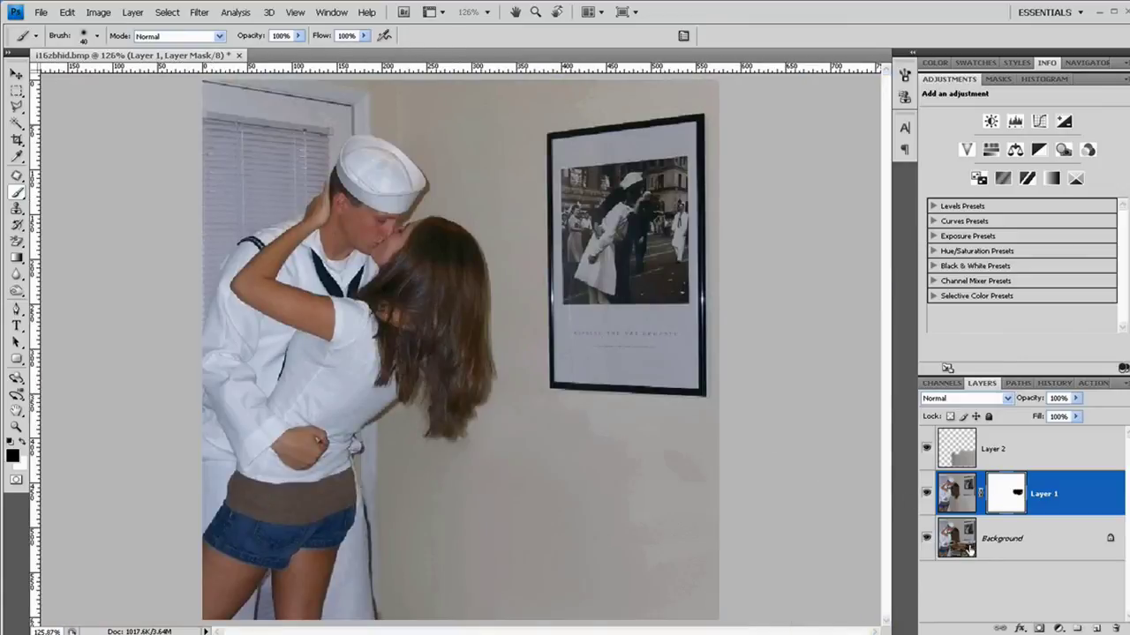
key("ctrl+1")
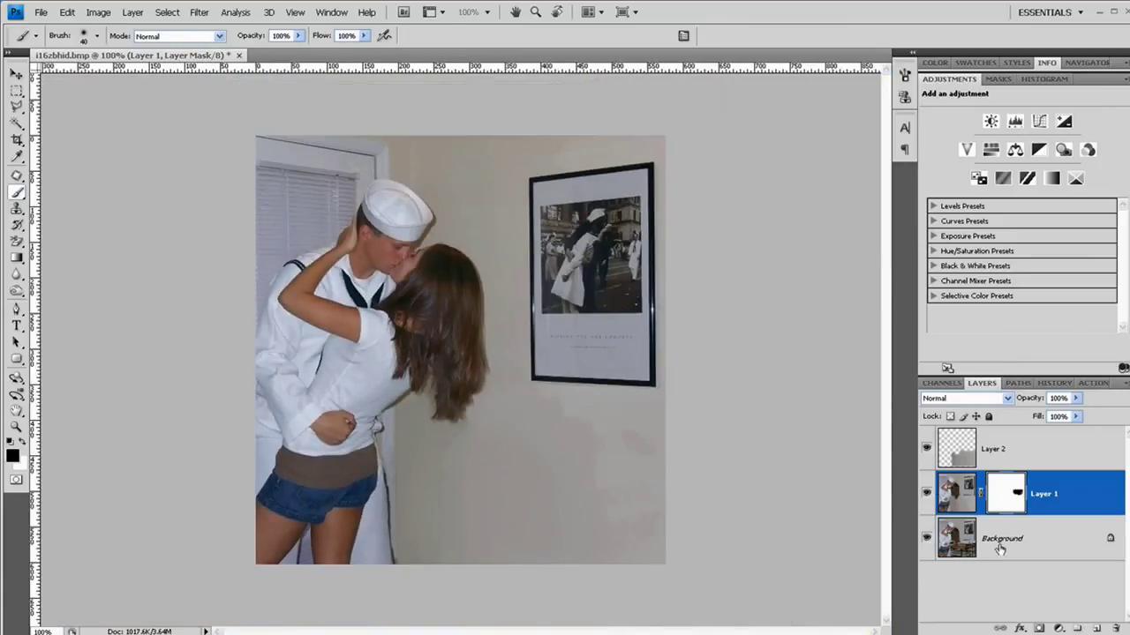
left_click(1050, 441)
left_click(1058, 627)
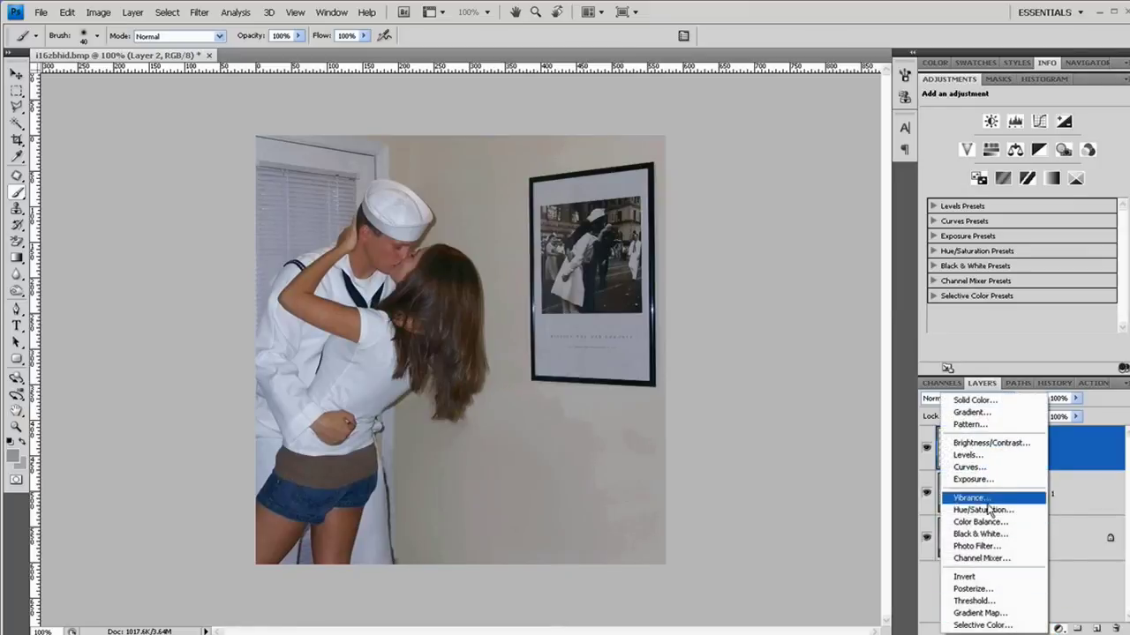
left_click(1001, 469)
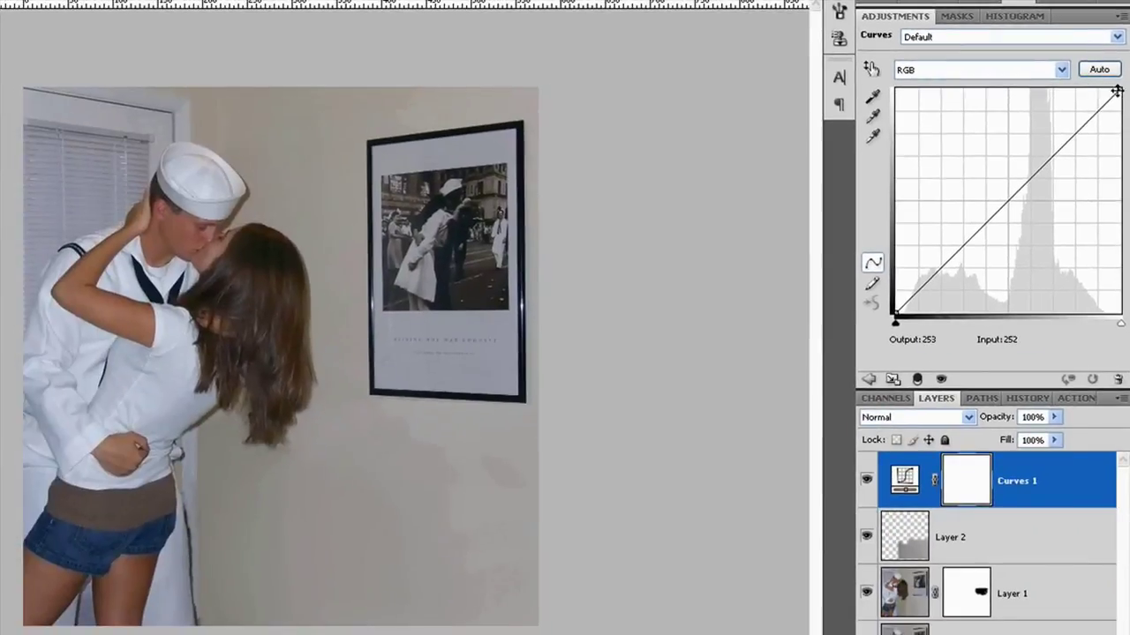
left_click_drag(1116, 91, 1098, 83)
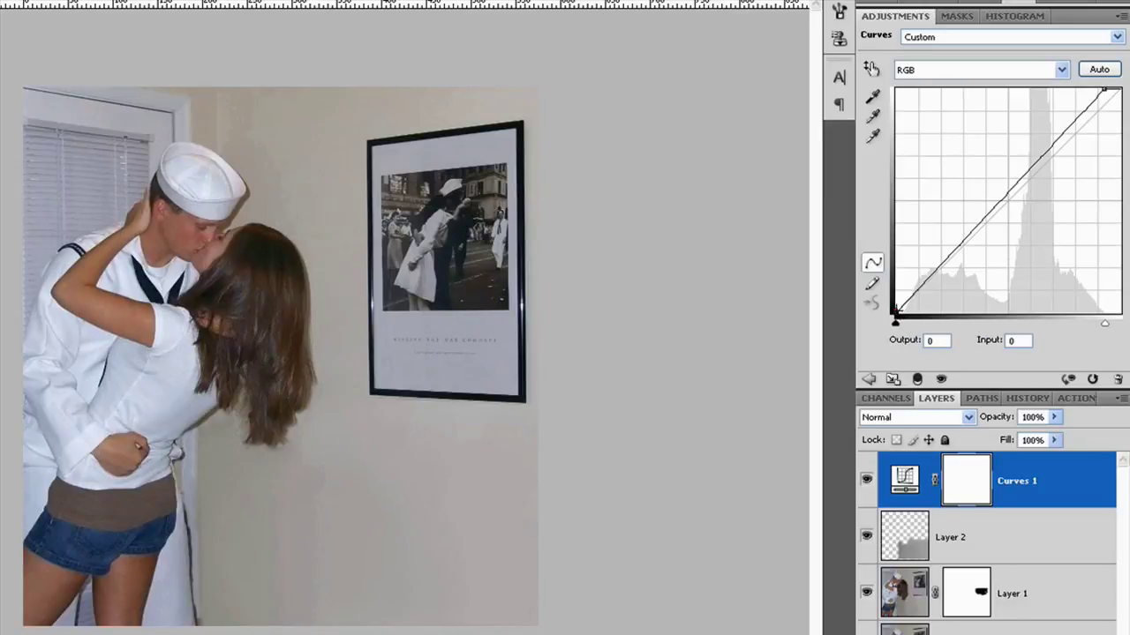
left_click_drag(895, 323, 902, 323)
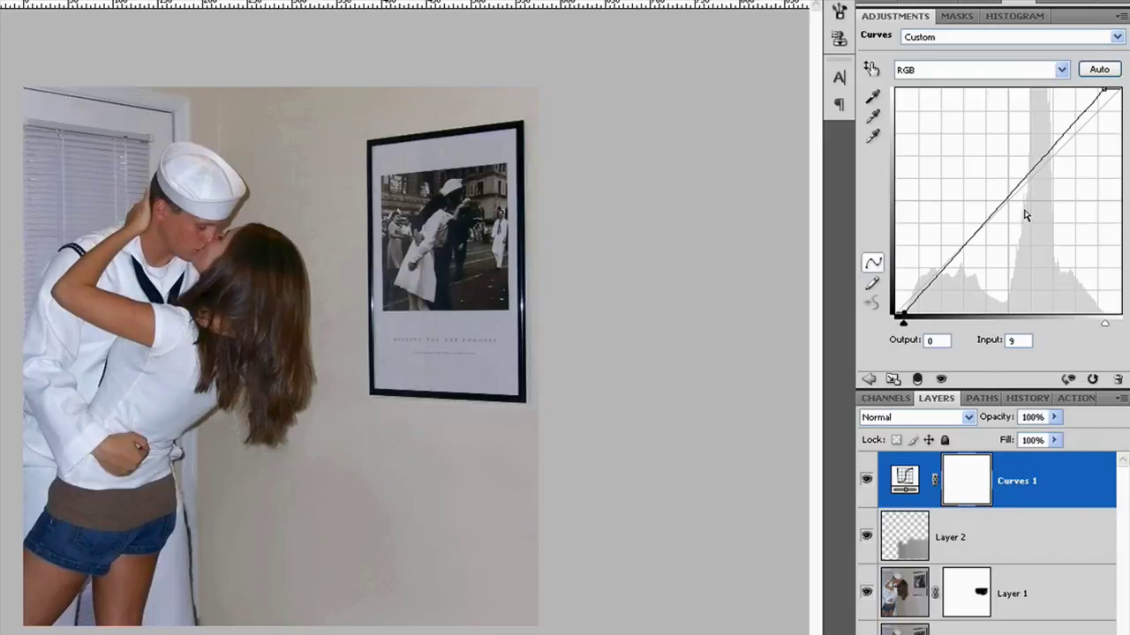
Lift the RGB curve's highlights to about output 217 at input 181, anchor the midtones, and set a shadow point at input 77, output 86
left_click_drag(1059, 138, 1053, 121)
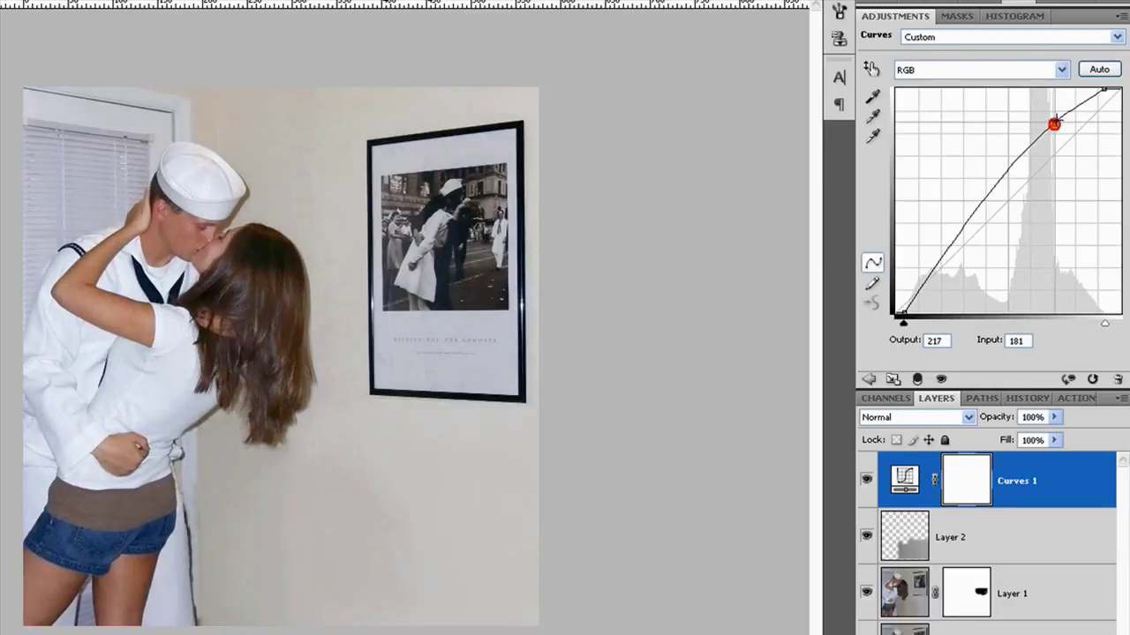
left_click(1000, 178)
left_click(960, 236)
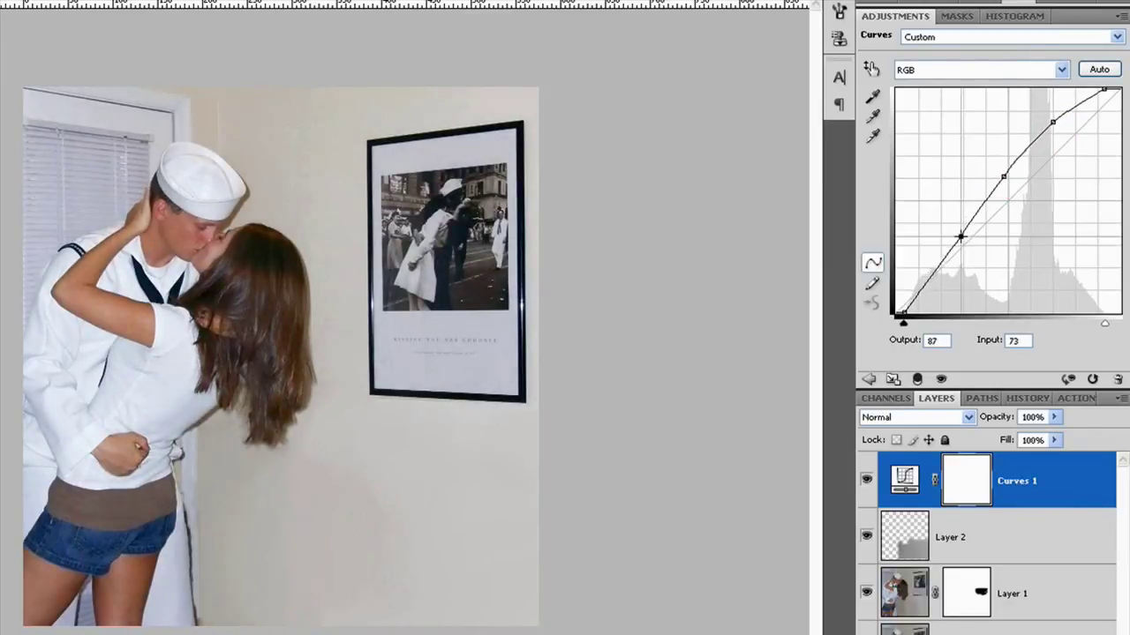
left_click_drag(960, 236, 964, 237)
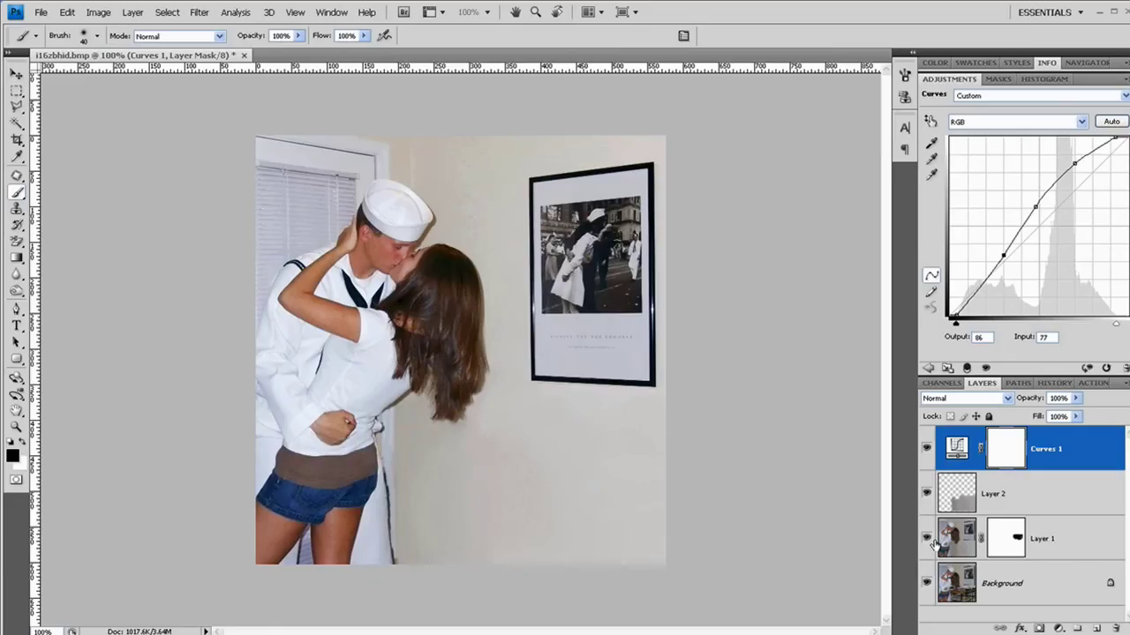
Hide Layer 1, Layer 2 and the Curves layer to compare the result with the original photo
left_click_drag(928, 543, 928, 457)
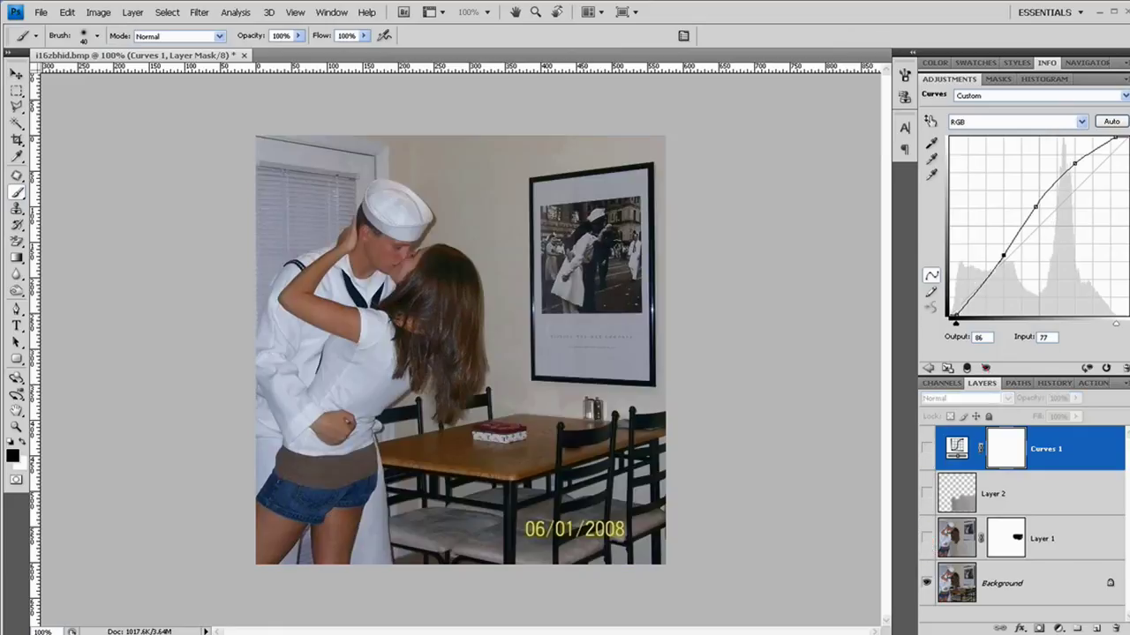